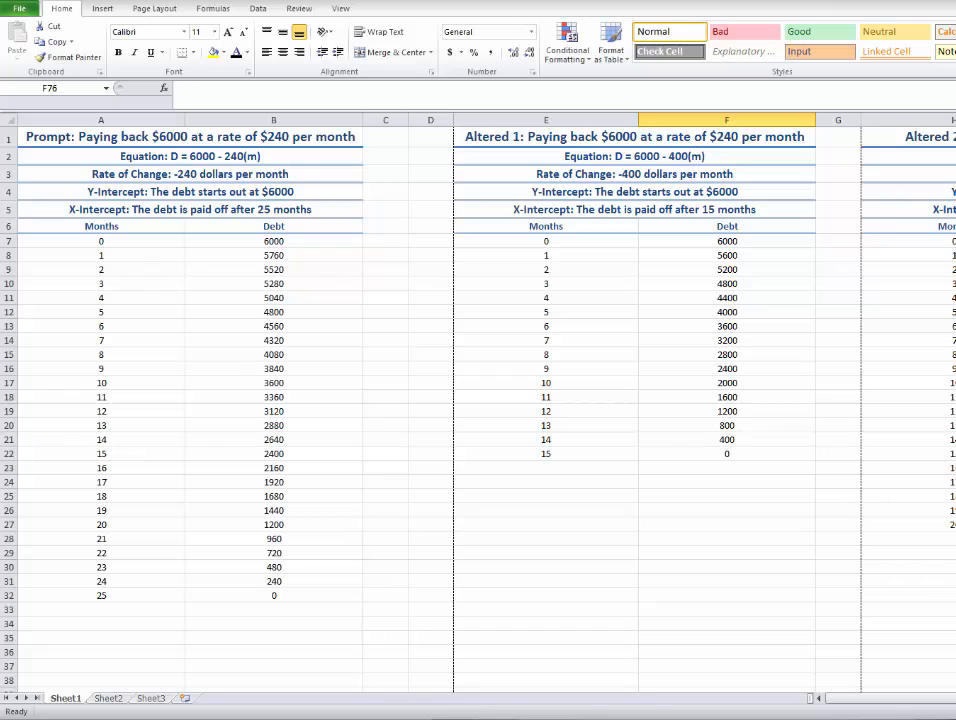
Enter 0 in cell A7 of Sheet3 as the starting month.
scroll(478, 400, "down", 11)
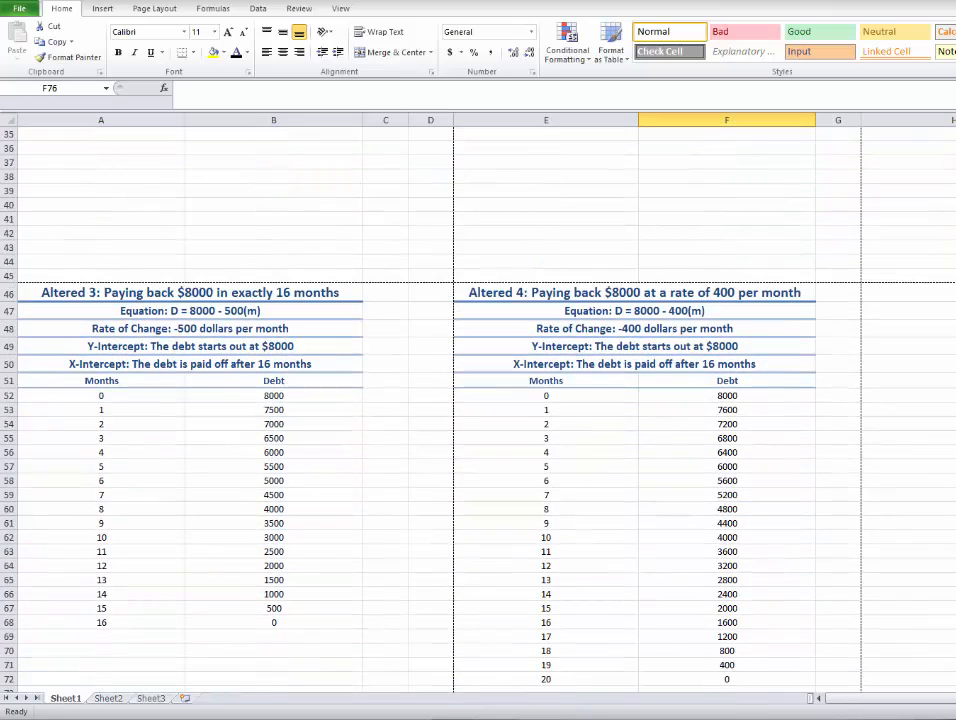
scroll(478, 400, "up", 11)
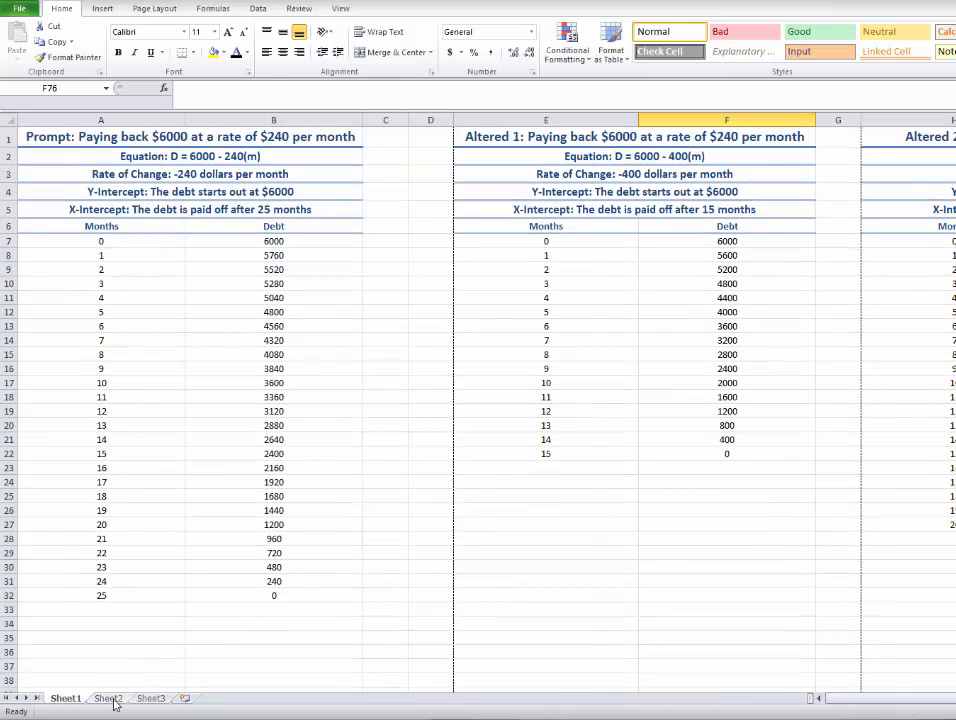
left_click(151, 698)
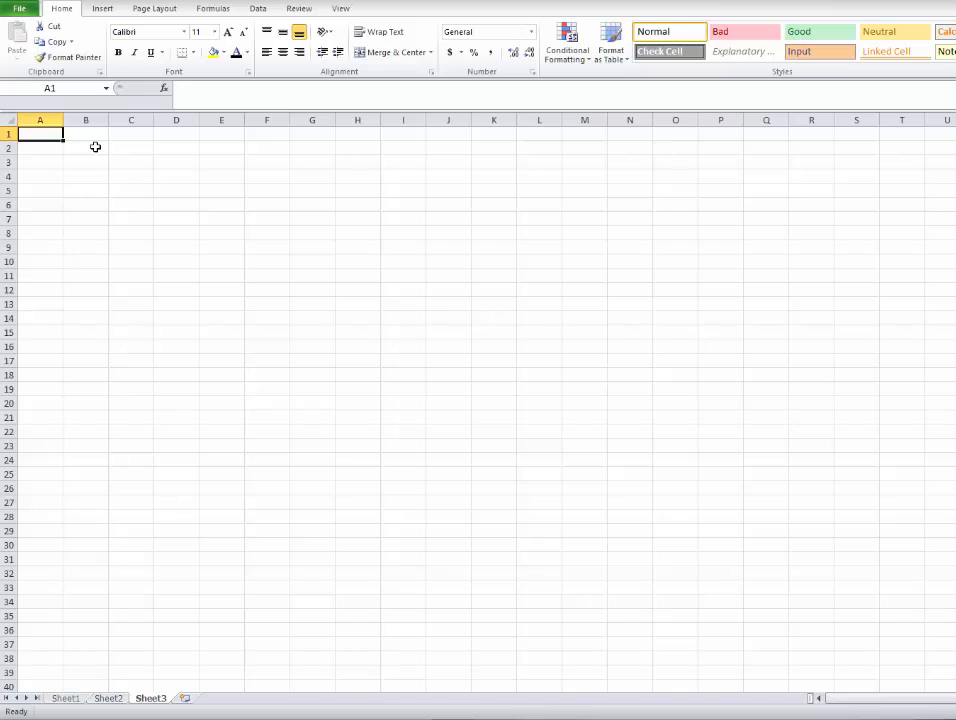
left_click(39, 220)
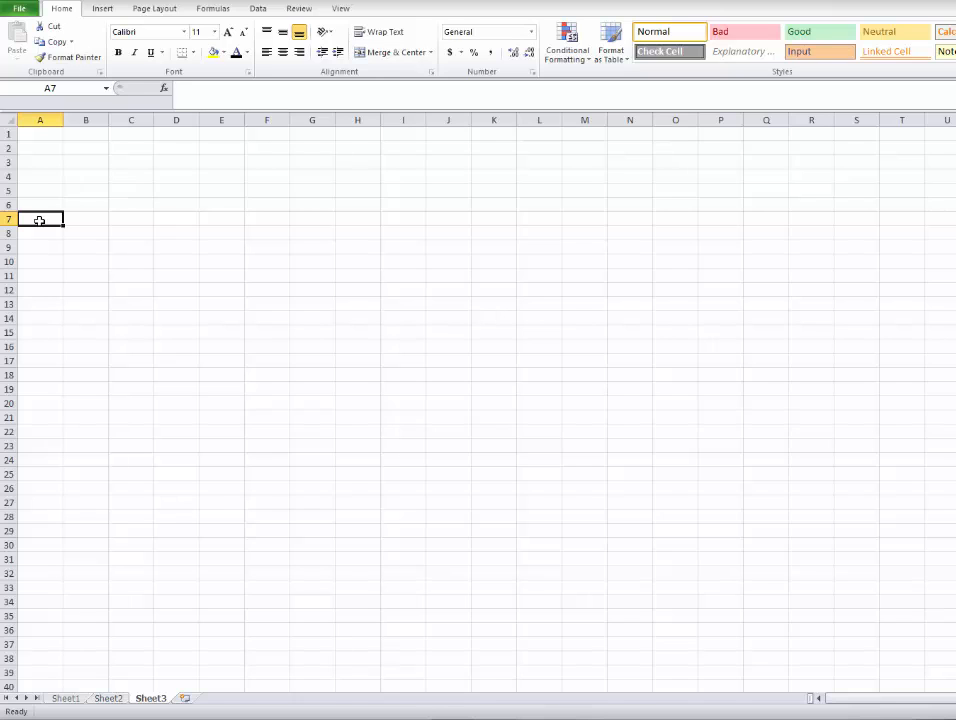
type("0")
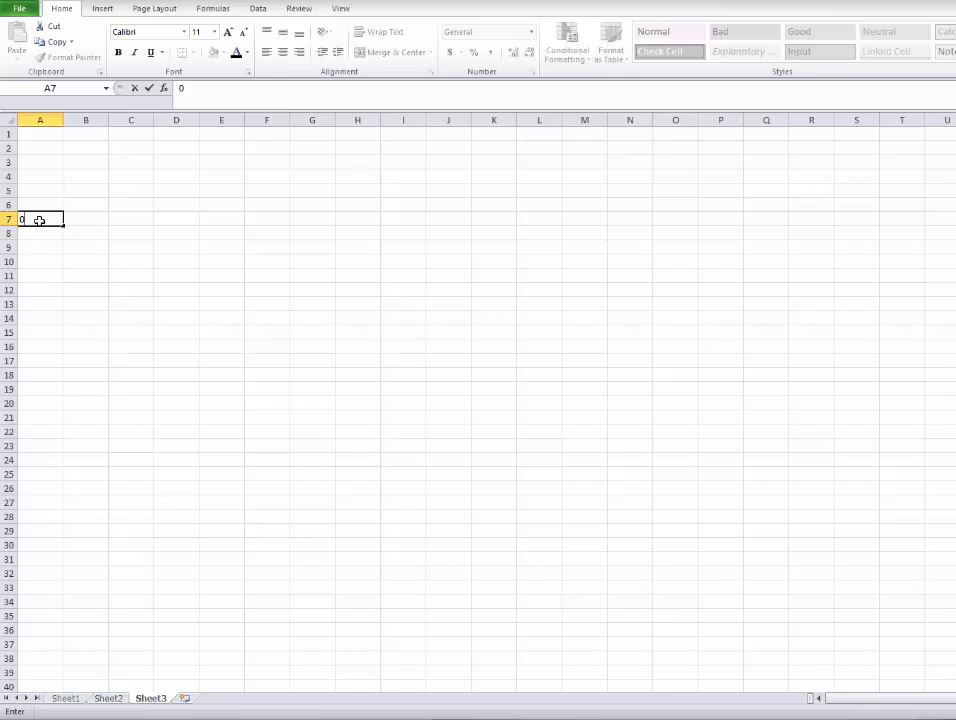
key("Return")
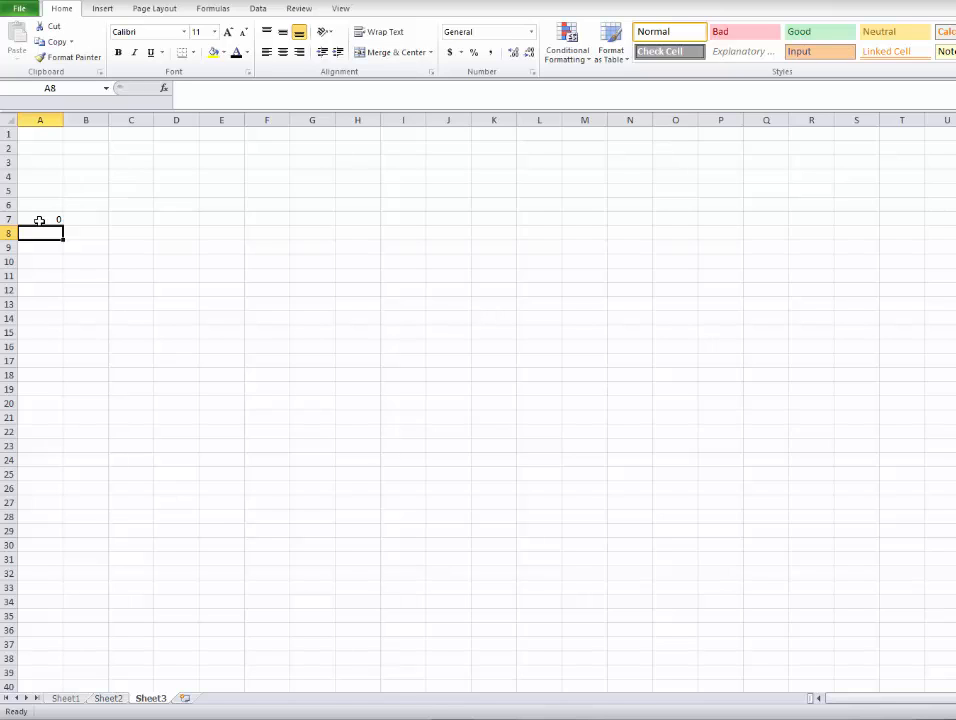
Enter the formula =A7+1 in cell A8 to calculate the next month number.
type("=")
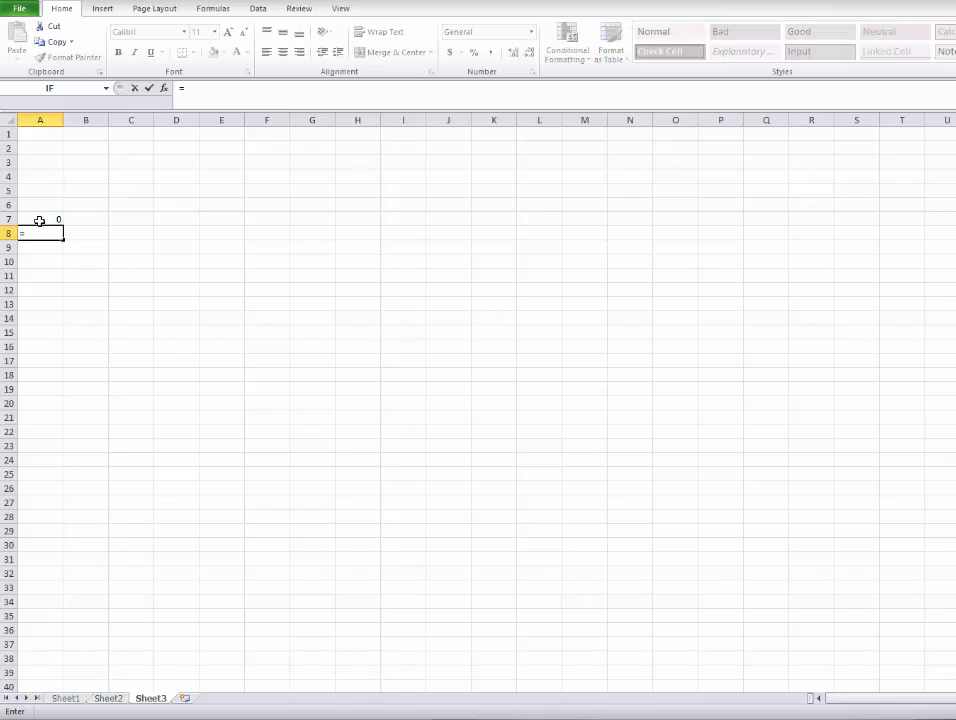
type("A7+1")
key("Return")
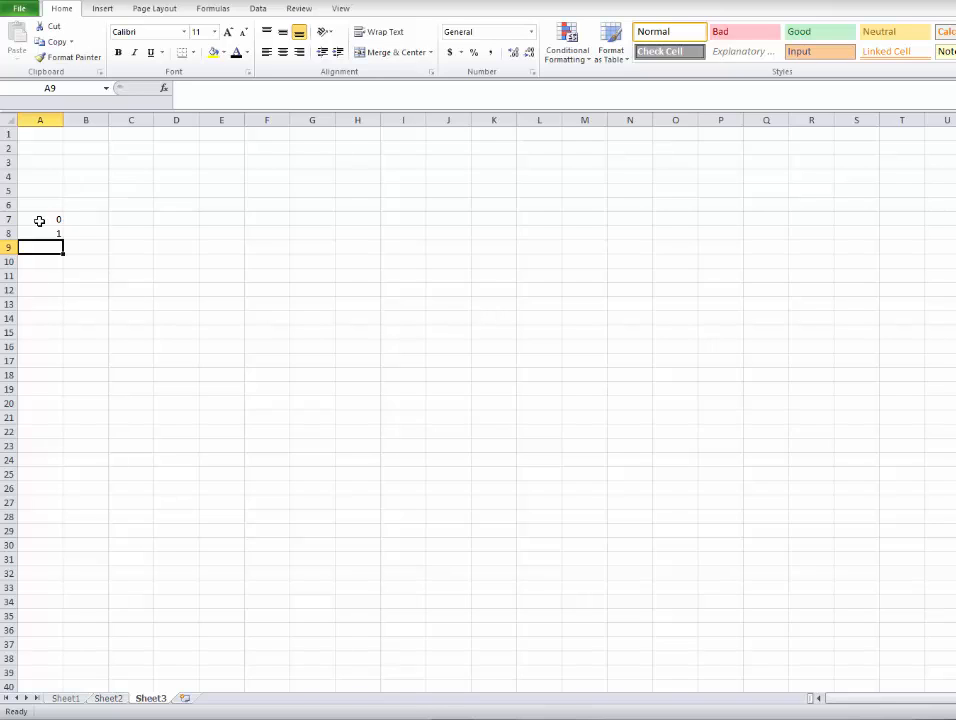
Fill the A8 formula down through cell A32 and check the copied formulas in the first few cells.
left_click(40, 234)
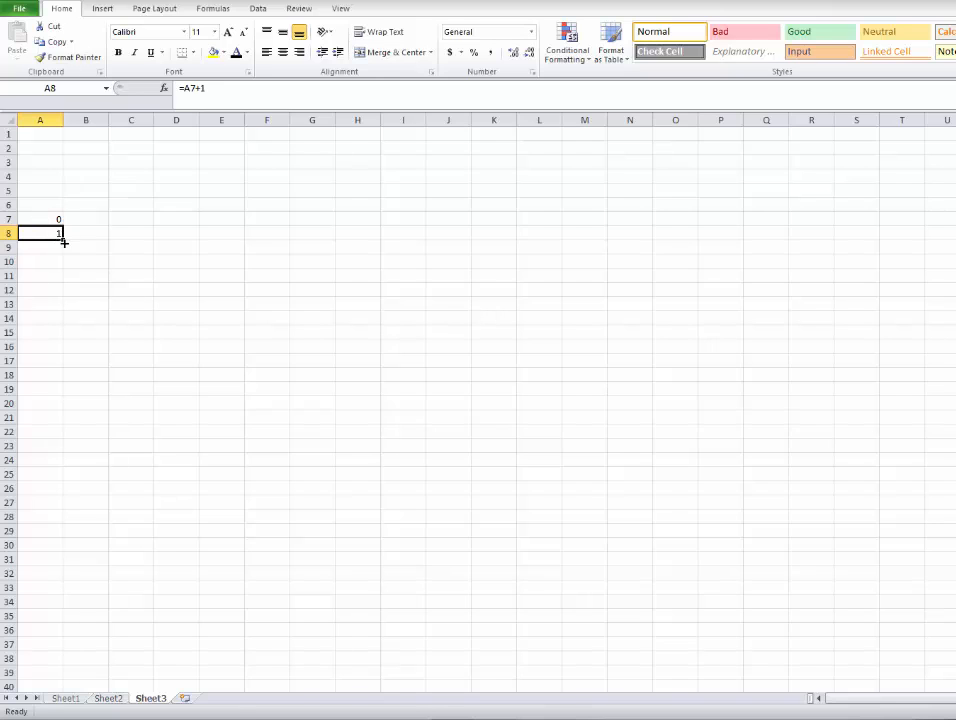
left_click_drag(64, 242, 52, 575)
left_click(224, 488)
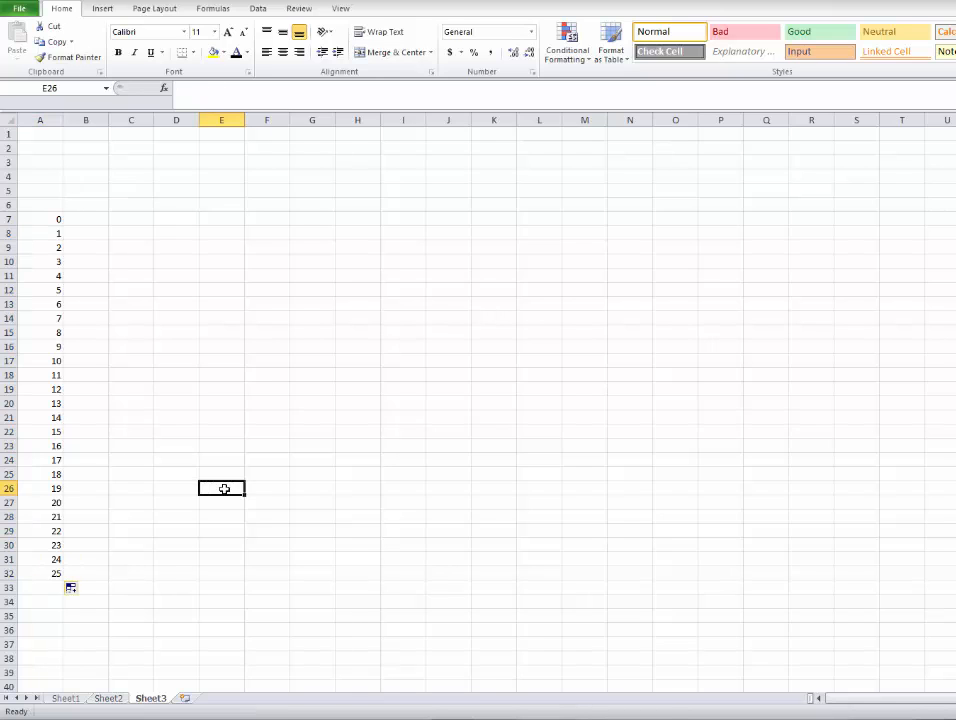
left_click(45, 232)
left_click(49, 248)
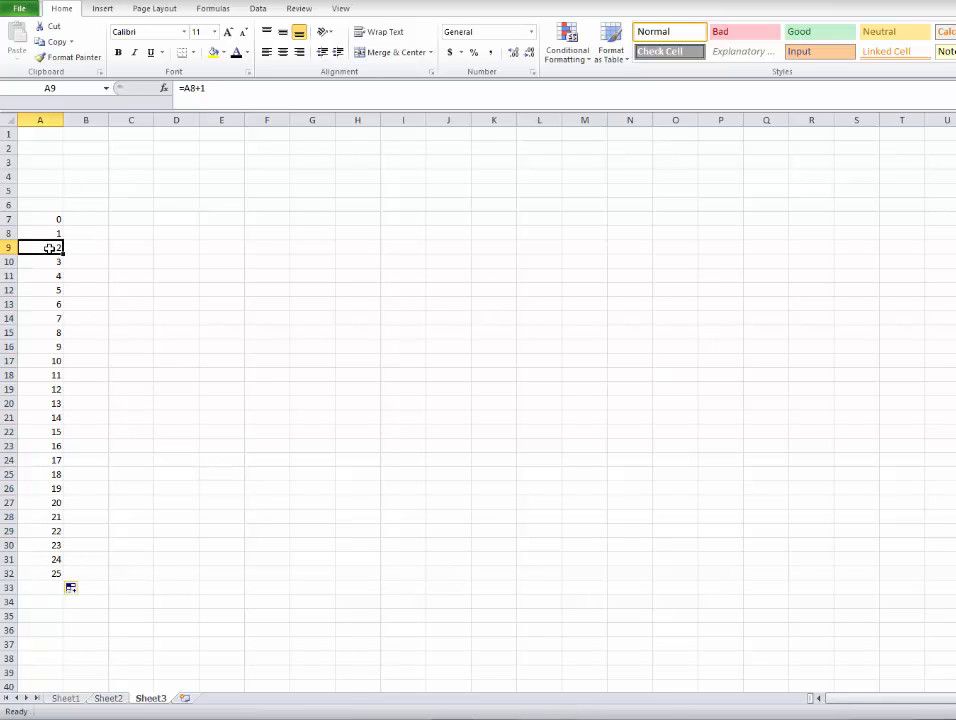
left_click(51, 262)
left_click(52, 276)
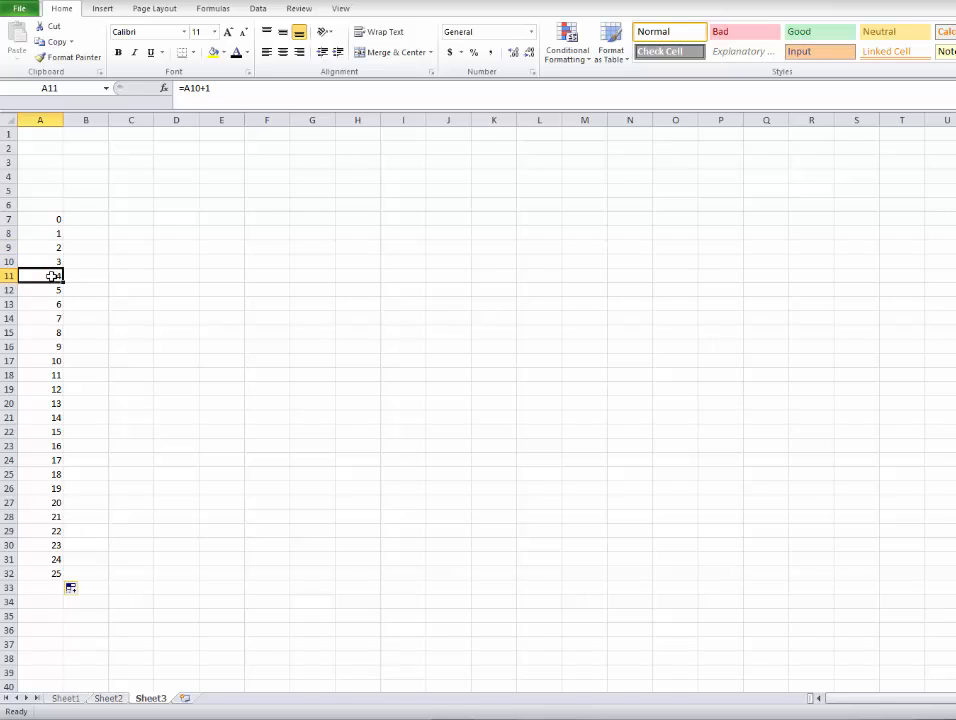
Enter the formula =6000-240*A7 in cell B7 to calculate the remaining debt.
left_click(88, 219)
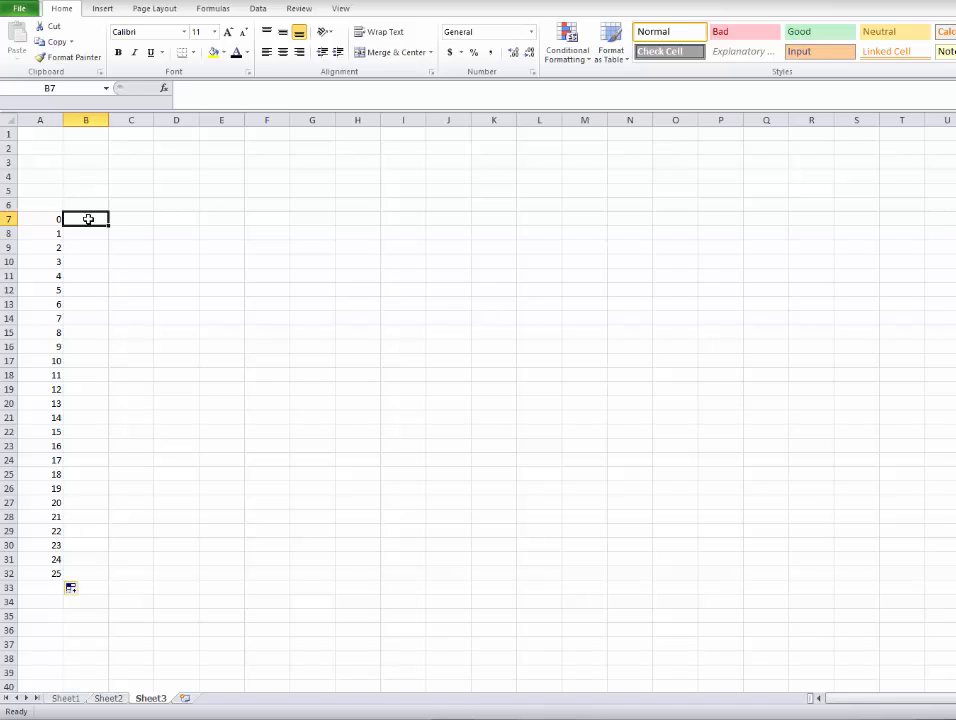
type("=")
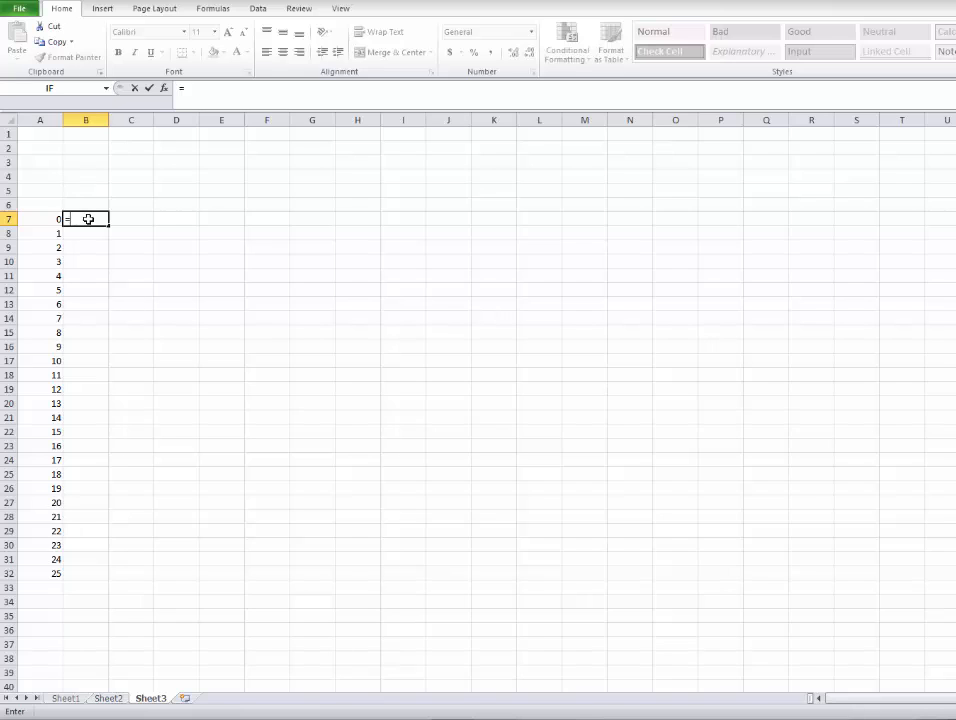
type("6000")
type("-2240")
key("BackSpace")
key("BackSpace")
key("BackSpace")
type("40")
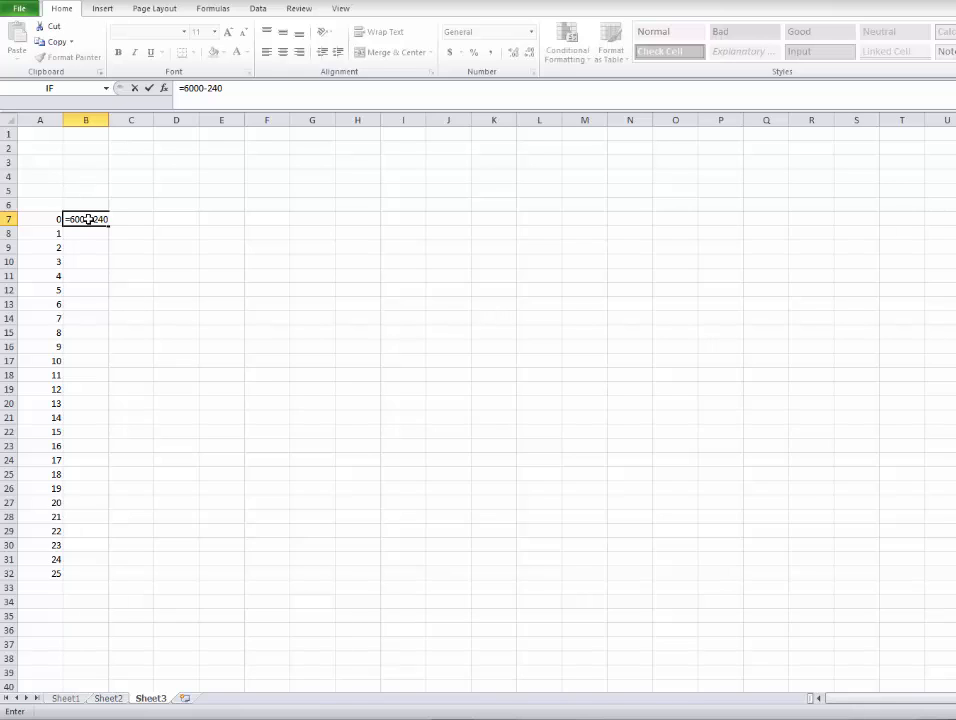
type("A")
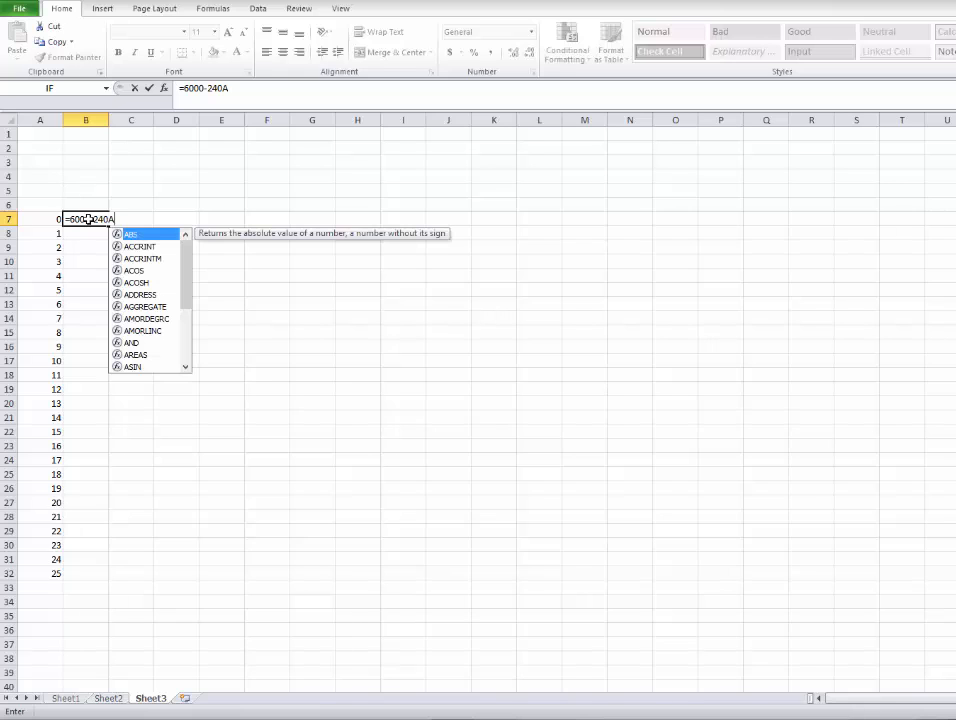
key("BackSpace")
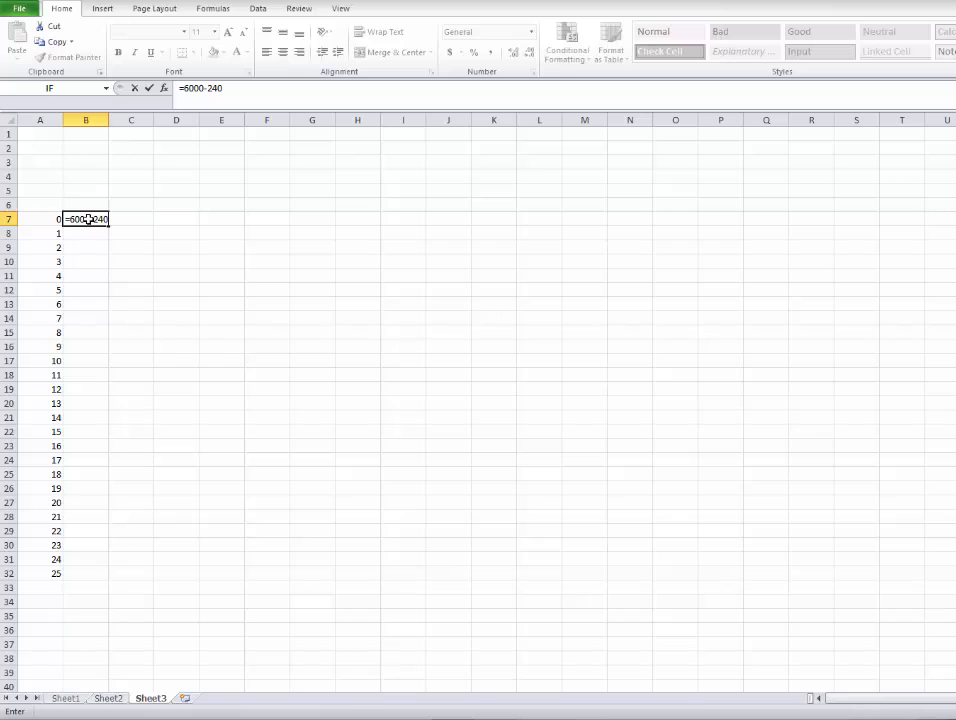
type("*A")
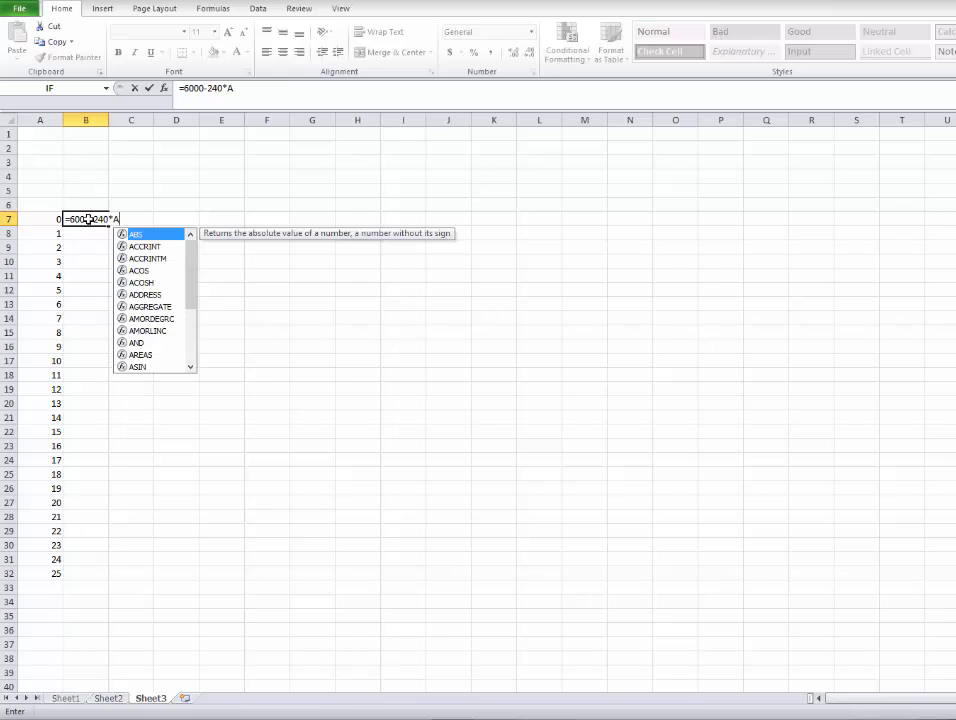
type("7")
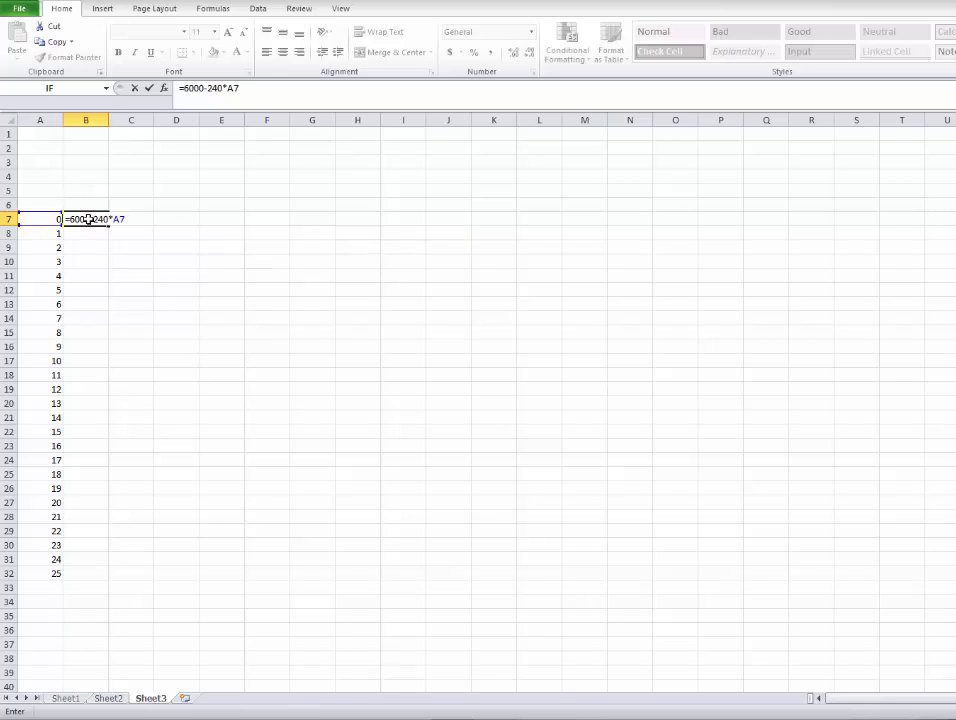
key("Return")
Fill the debt formula from B7 down through cell B32.
left_click(89, 218)
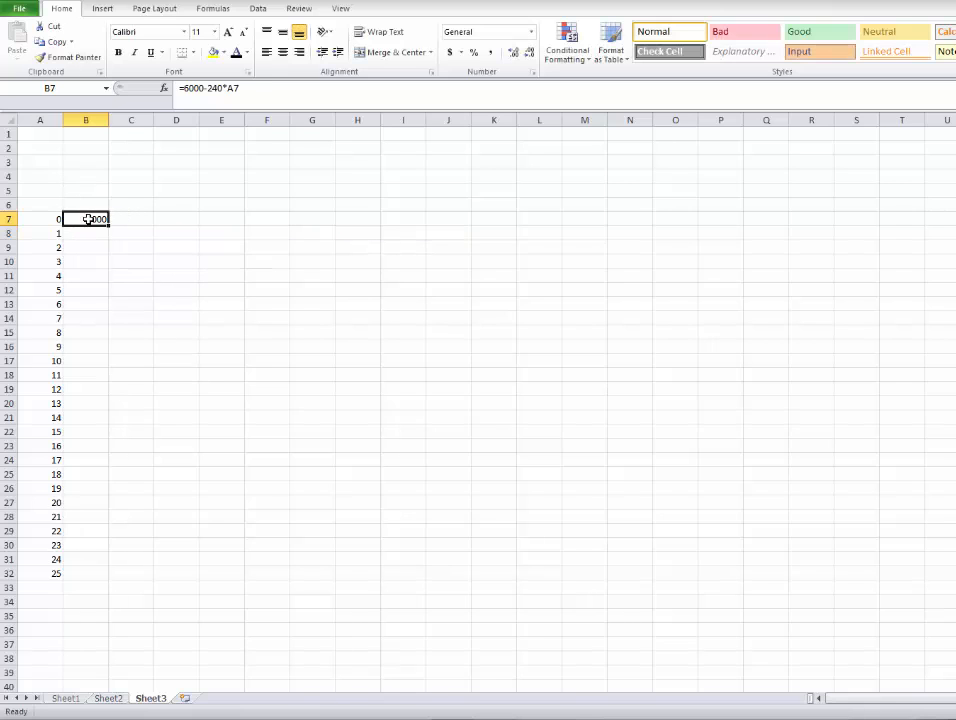
left_click_drag(110, 225, 86, 580)
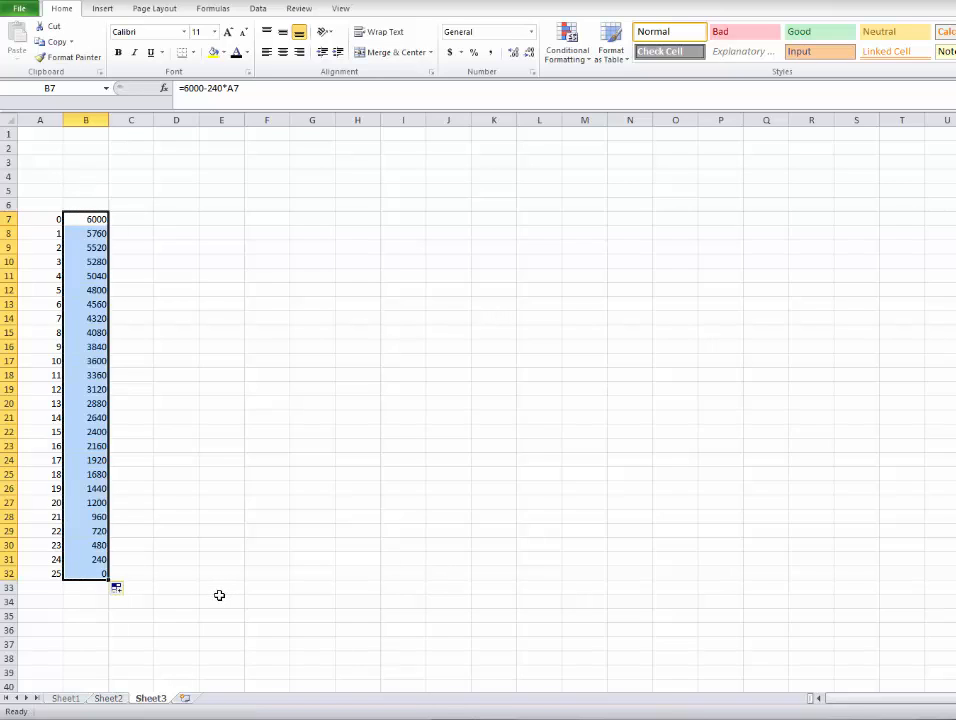
left_click(198, 543)
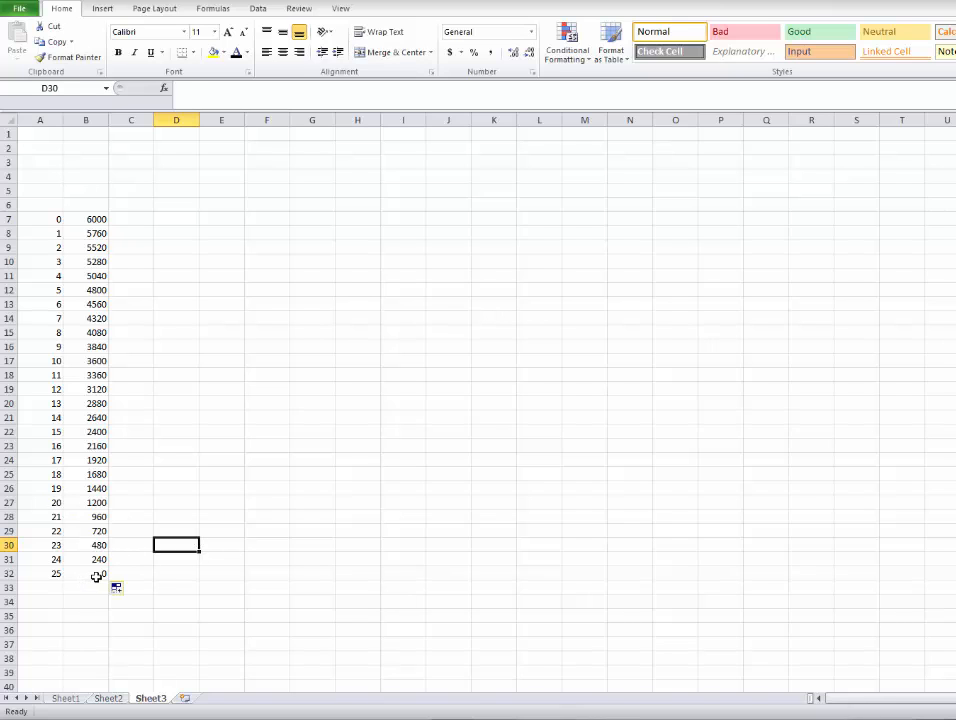
Widen columns A and B, keeping column B the wider of the two.
left_click_drag(108, 120, 359, 130)
left_click_drag(66, 125, 136, 125)
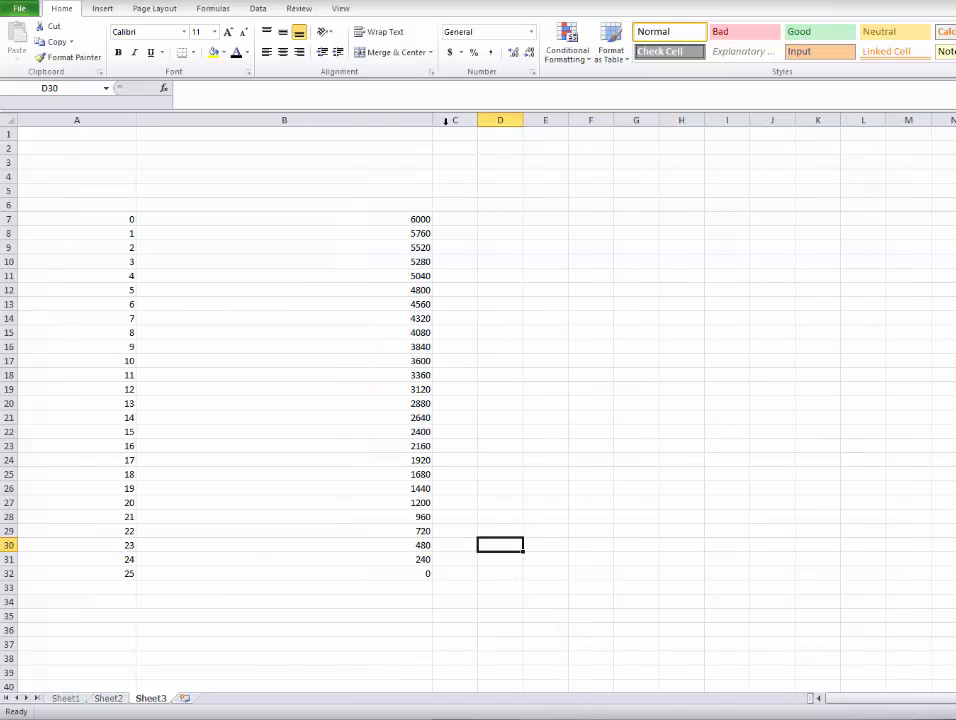
left_click_drag(435, 124, 338, 128)
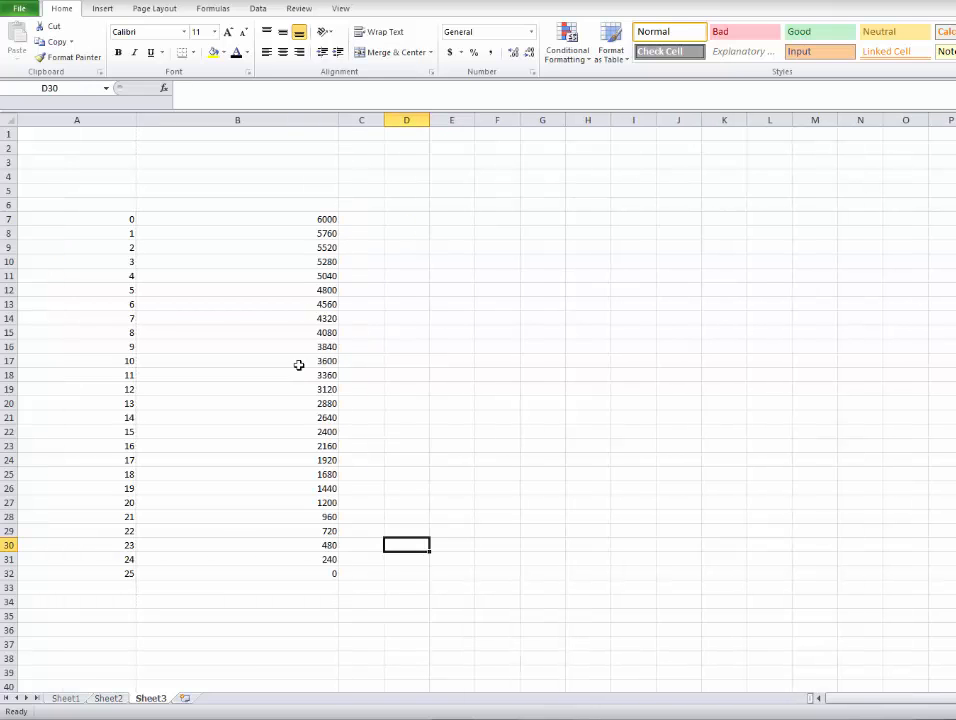
Center the values in A7:B32 horizontally and vertically, and widen column A further.
left_click(329, 572)
left_click_drag(329, 572, 107, 235)
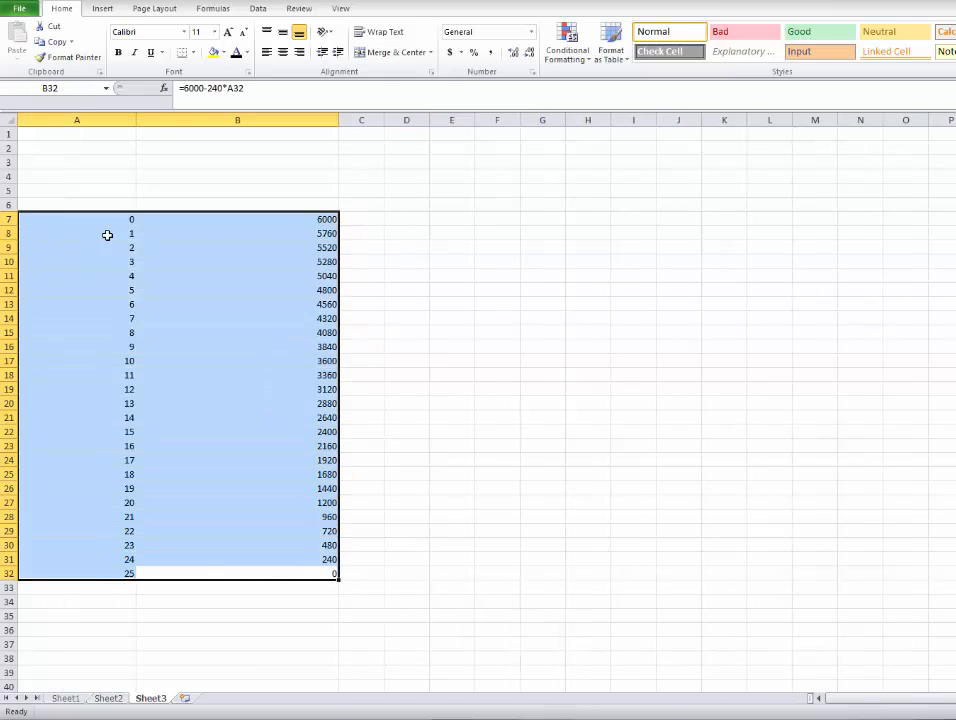
left_click(283, 32)
left_click(284, 52)
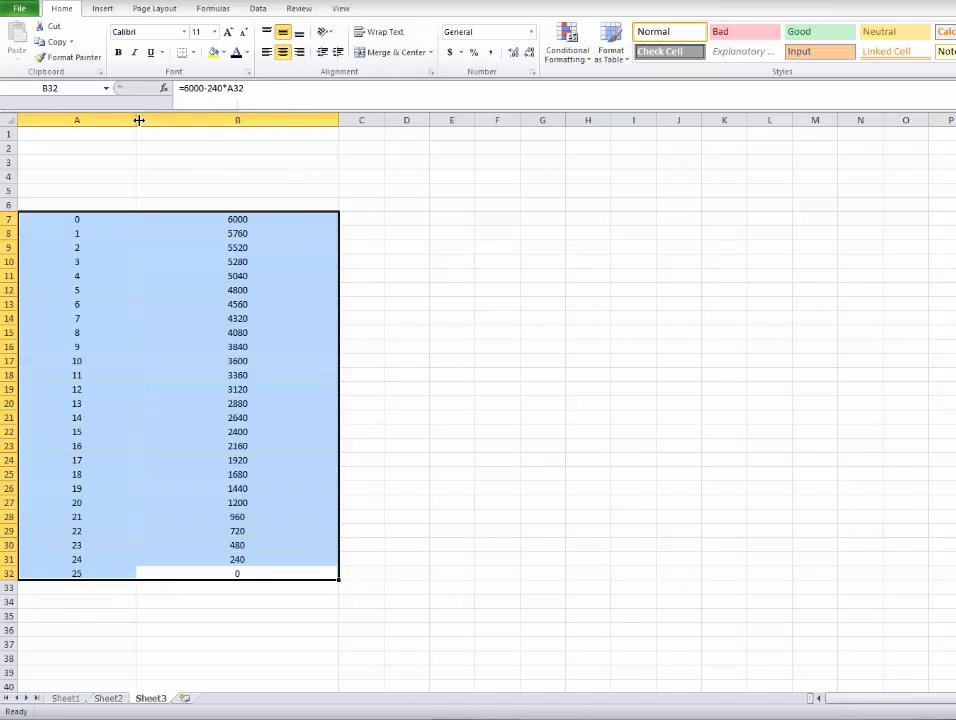
left_click_drag(137, 120, 188, 123)
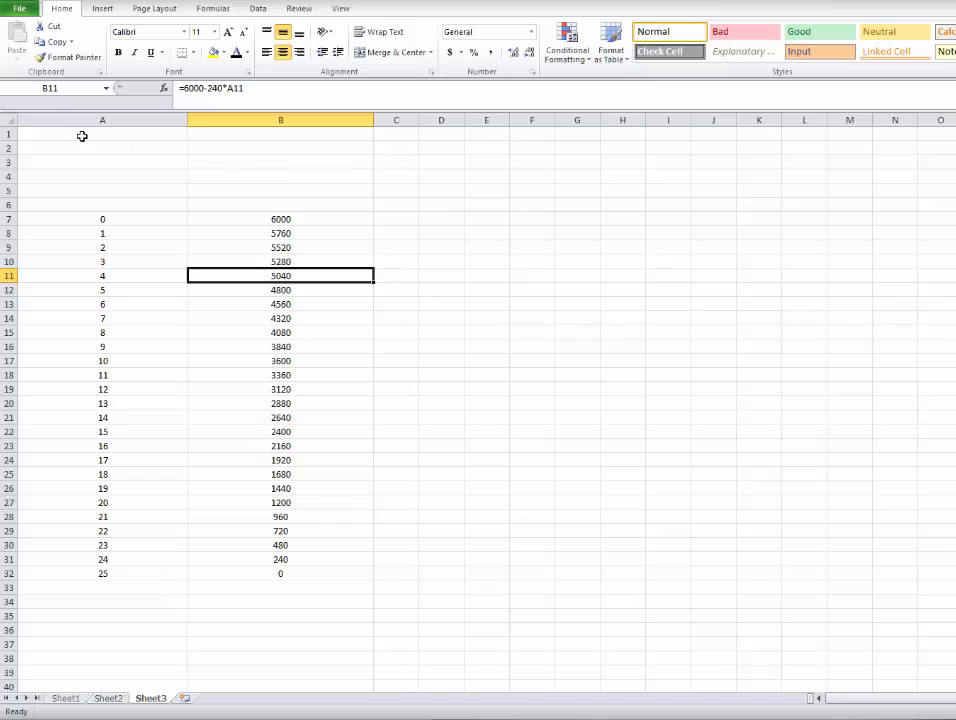
Merge and center columns A and B separately in each of rows 1 through 5.
left_click(118, 133)
left_click_drag(118, 133, 274, 133)
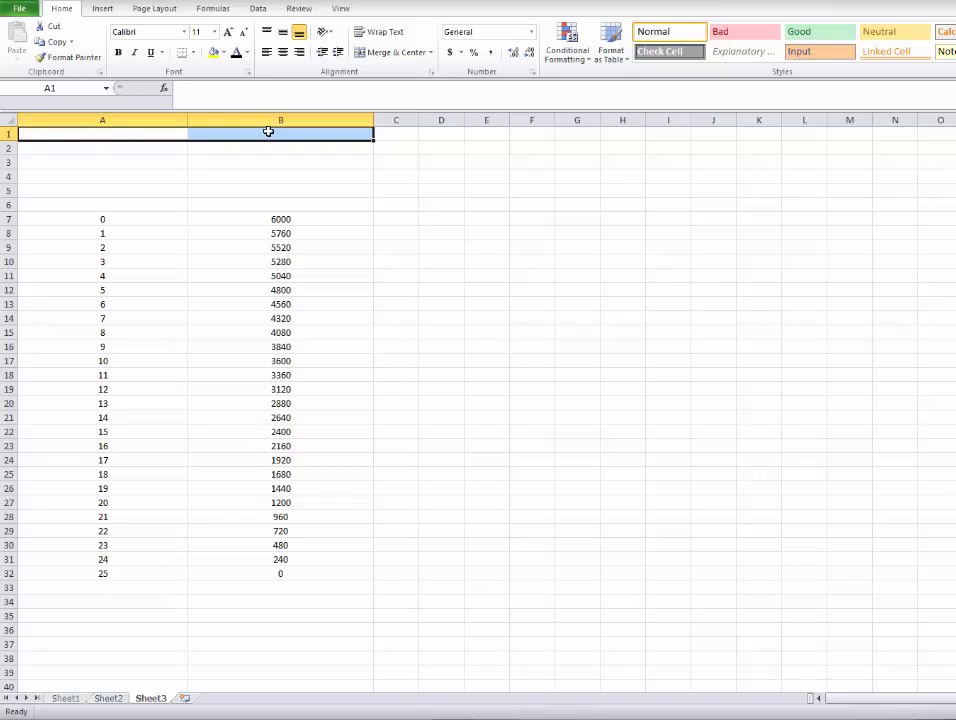
left_click(399, 55)
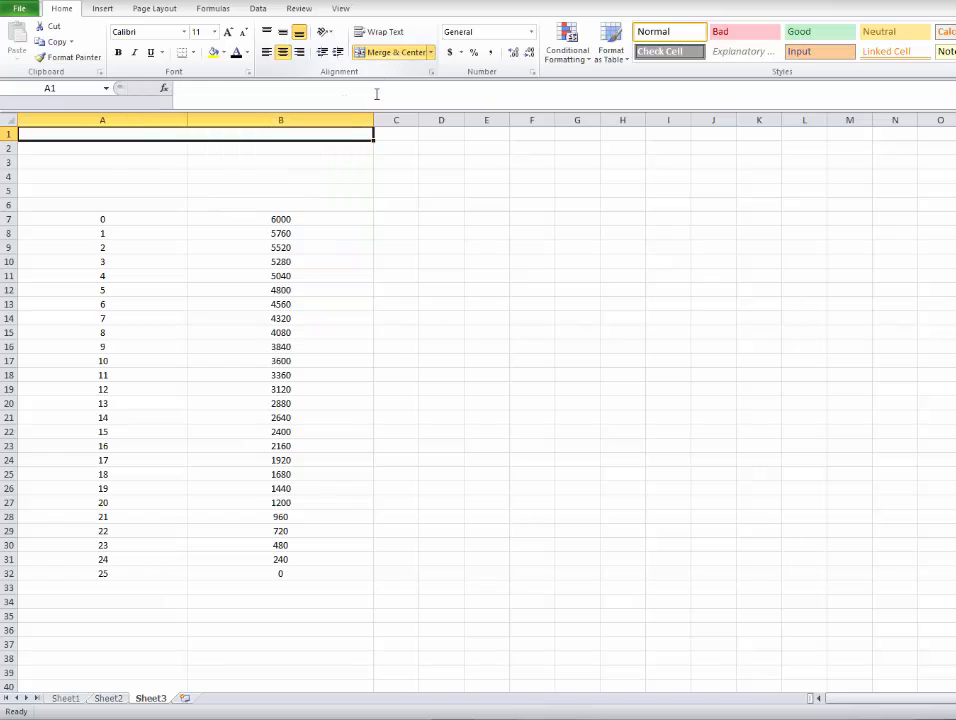
left_click(176, 175)
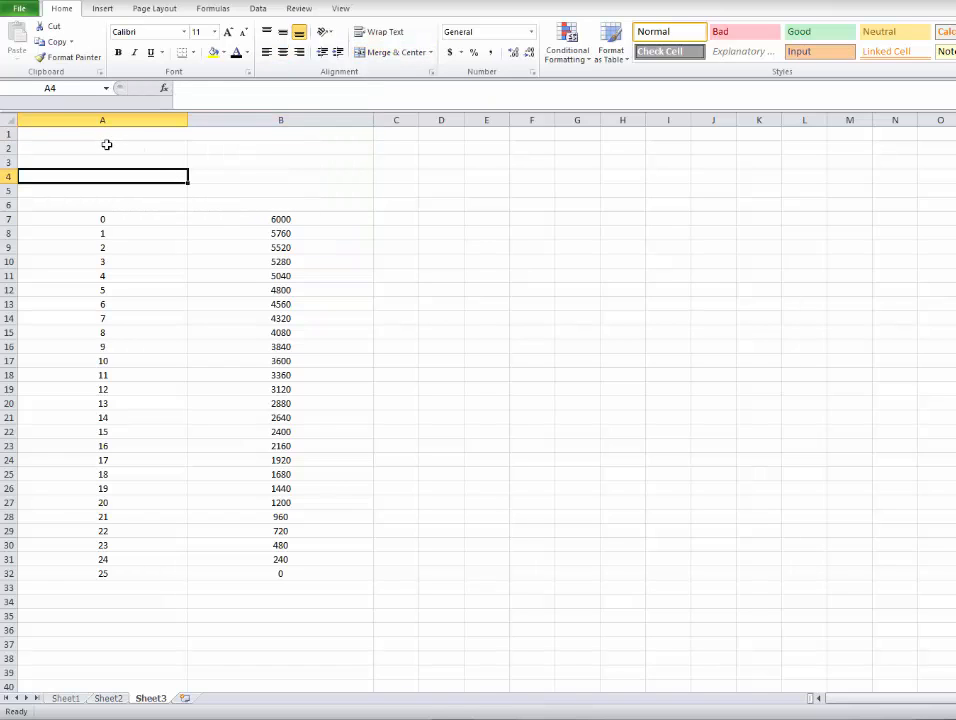
left_click_drag(107, 147, 252, 152)
left_click(397, 56)
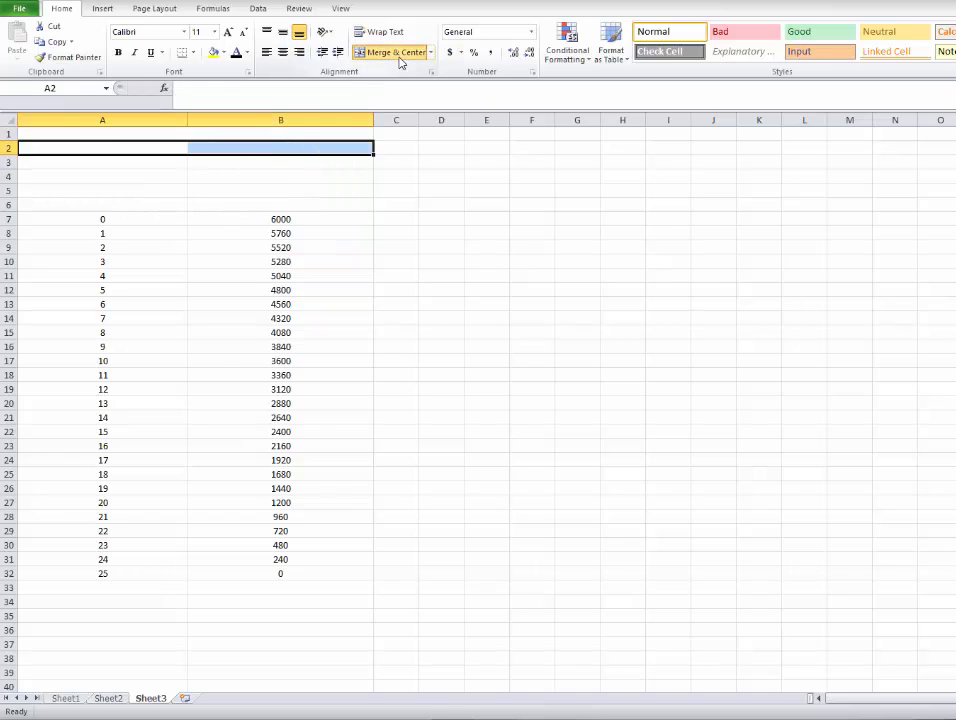
left_click_drag(133, 167, 277, 162)
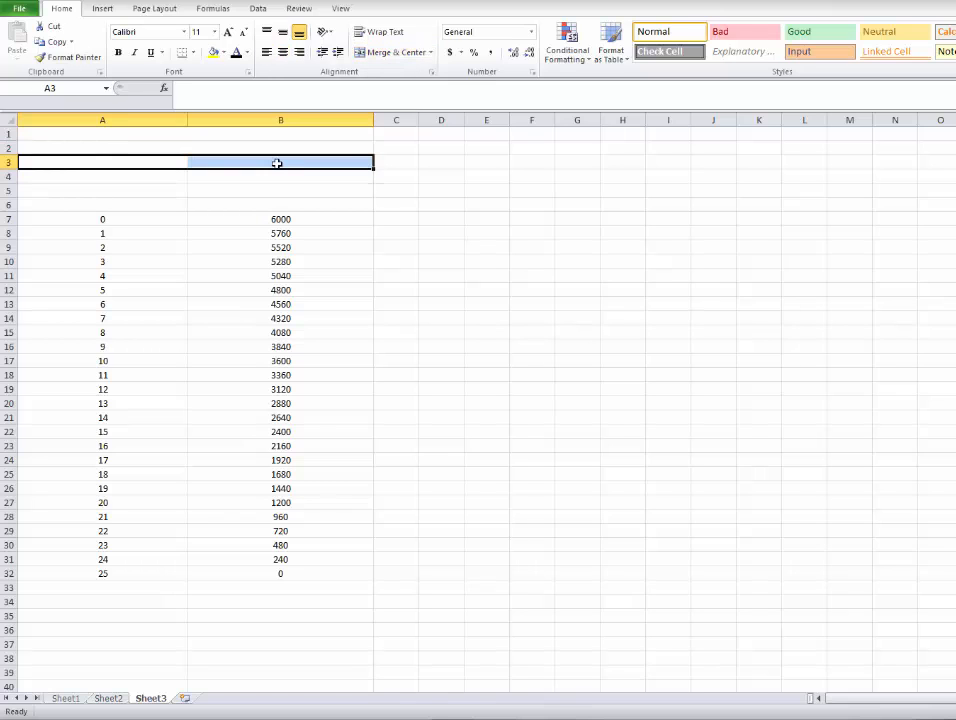
left_click(399, 56)
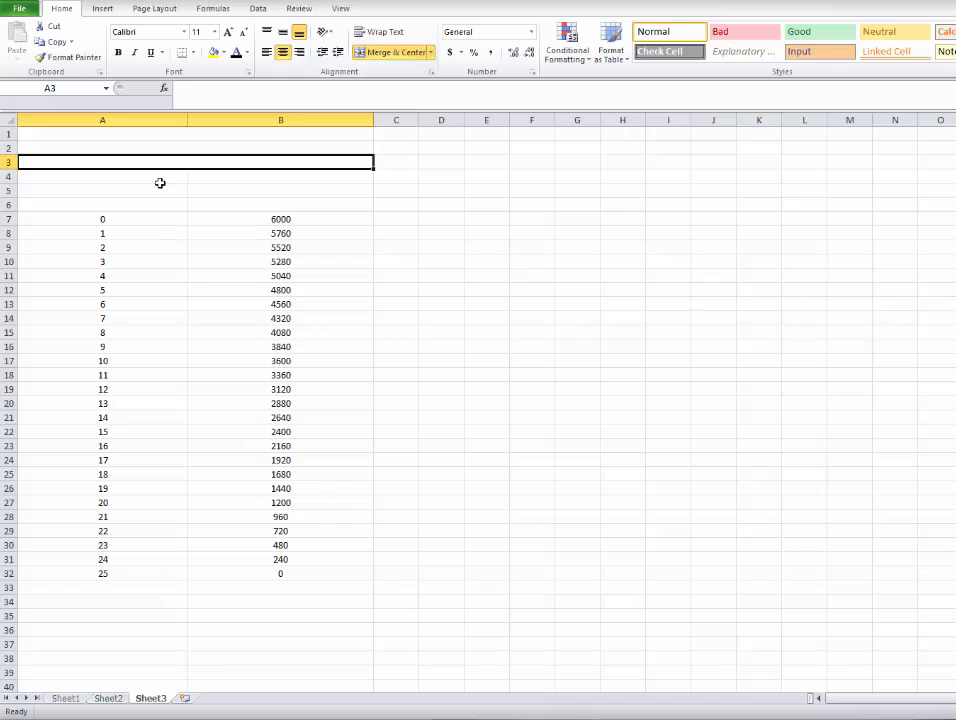
left_click_drag(166, 180, 241, 185)
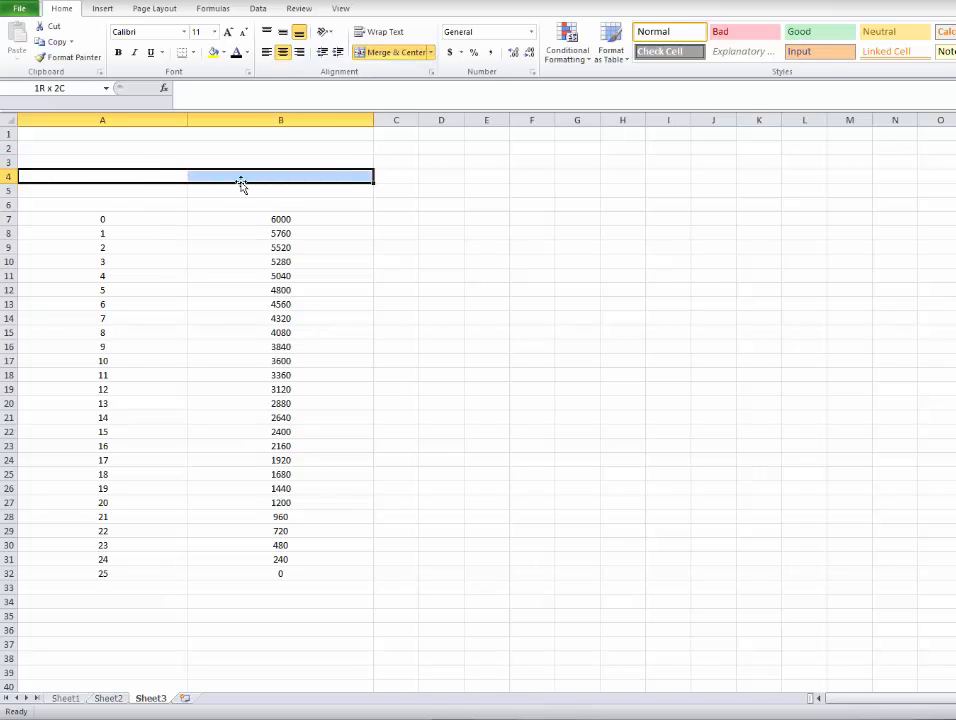
left_click(410, 53)
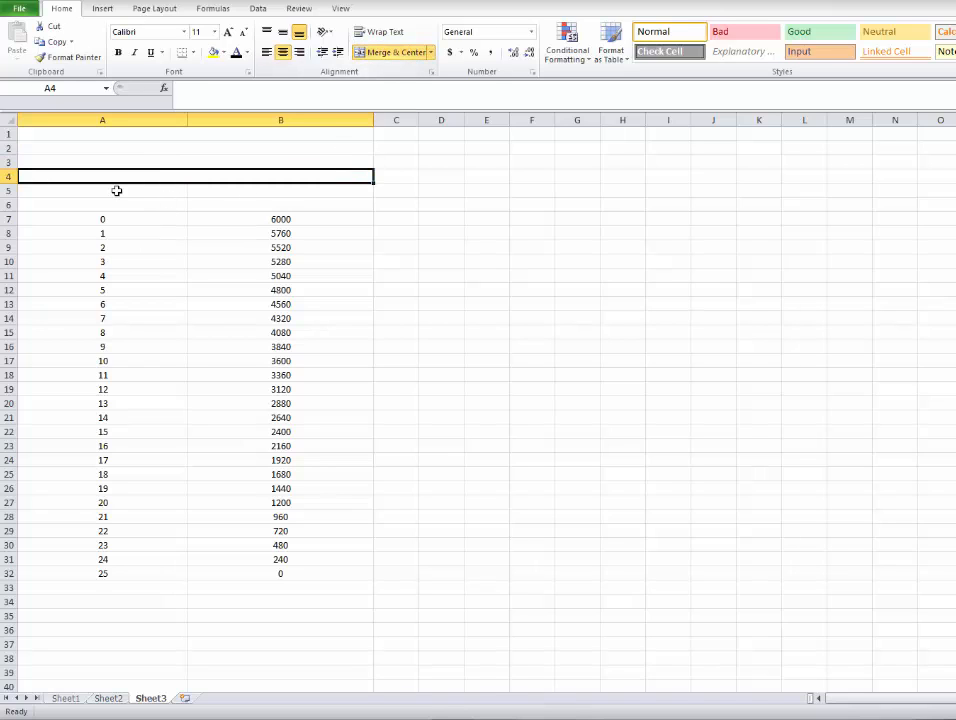
left_click_drag(117, 193, 247, 190)
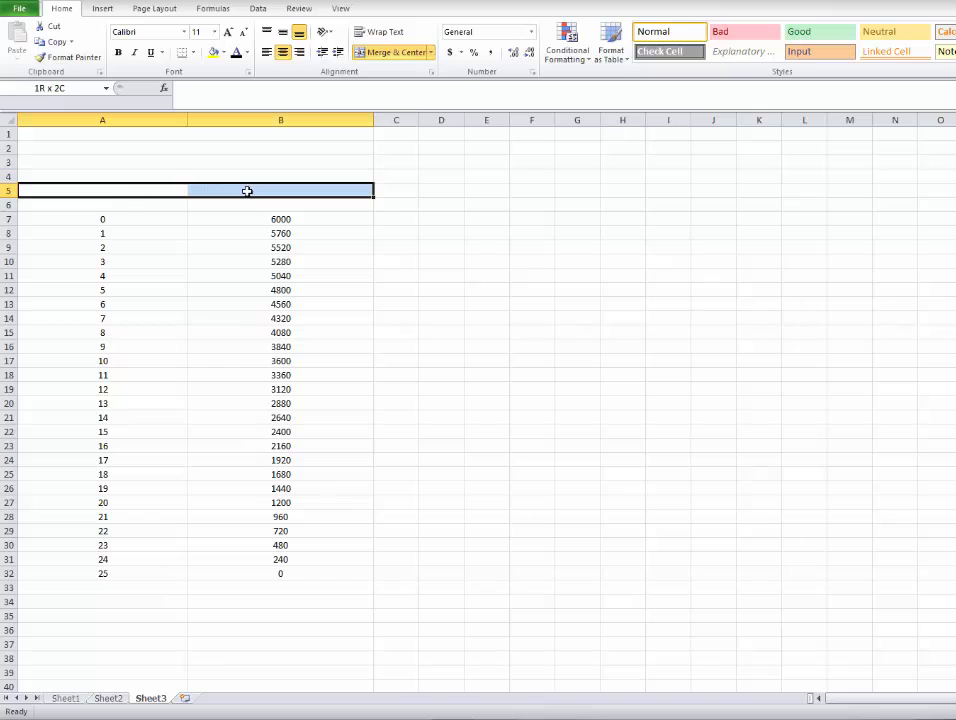
left_click(393, 62)
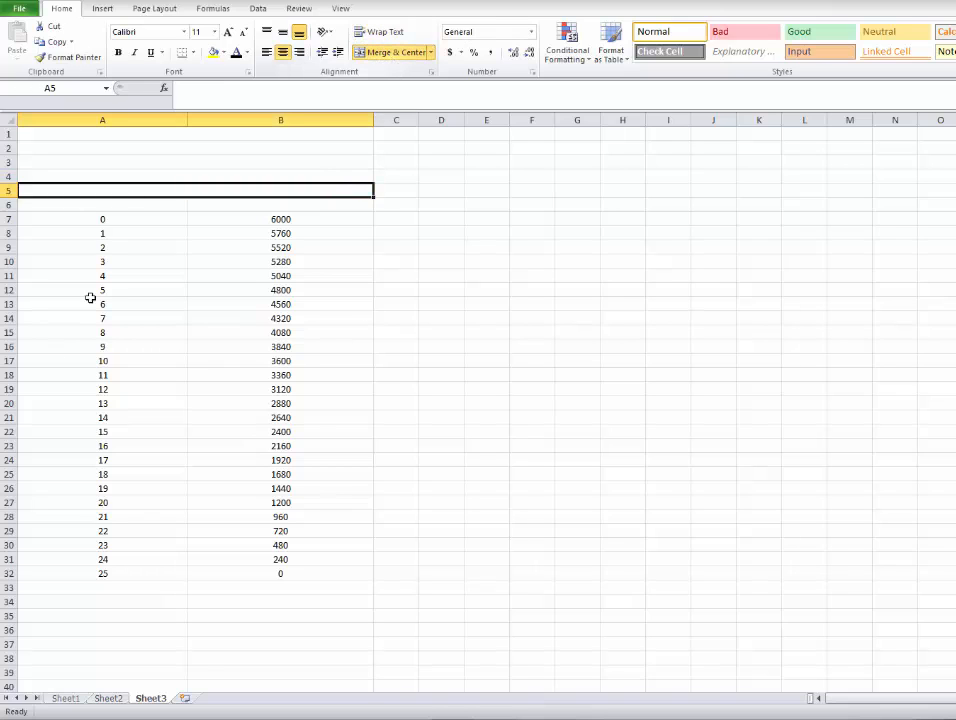
Enter the column headings Month in cell A6 and Debt in cell B6.
left_click(94, 261)
double_click(113, 204)
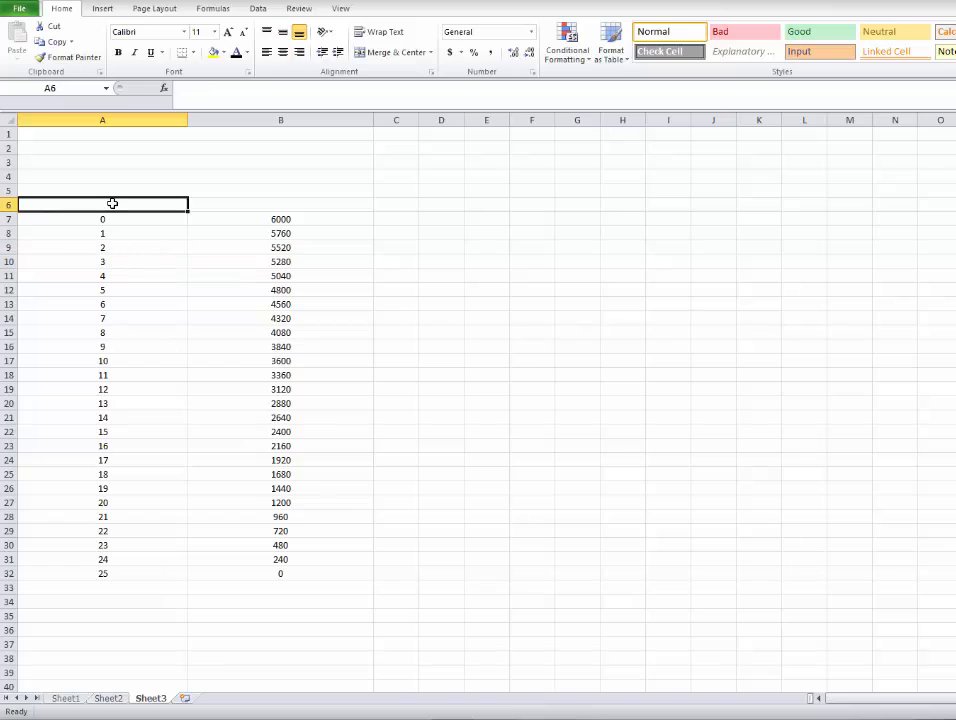
type("Month")
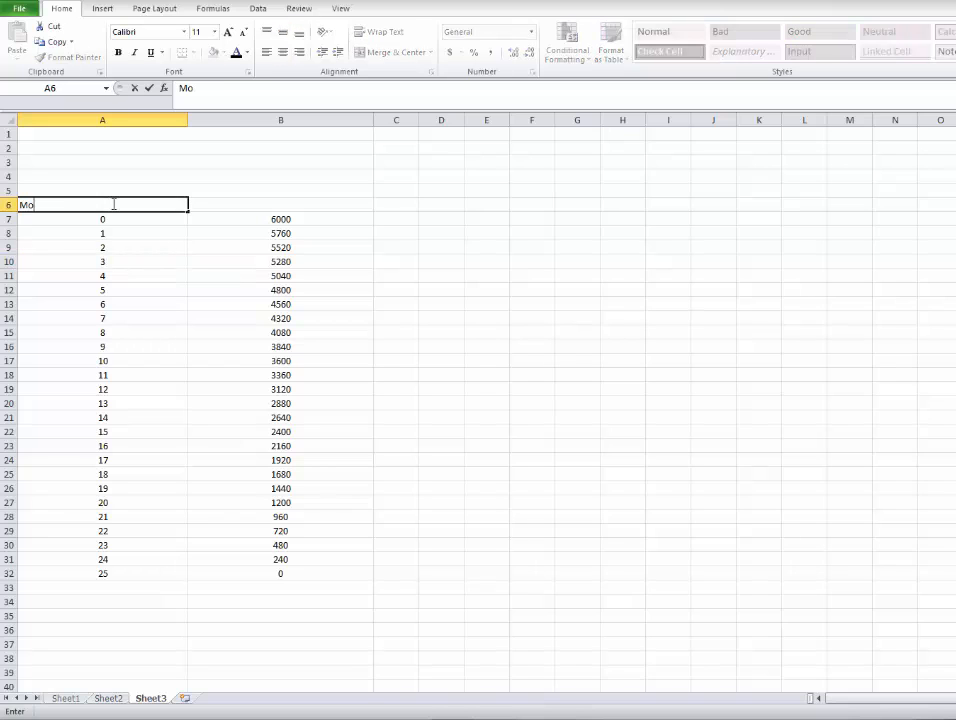
double_click(297, 207)
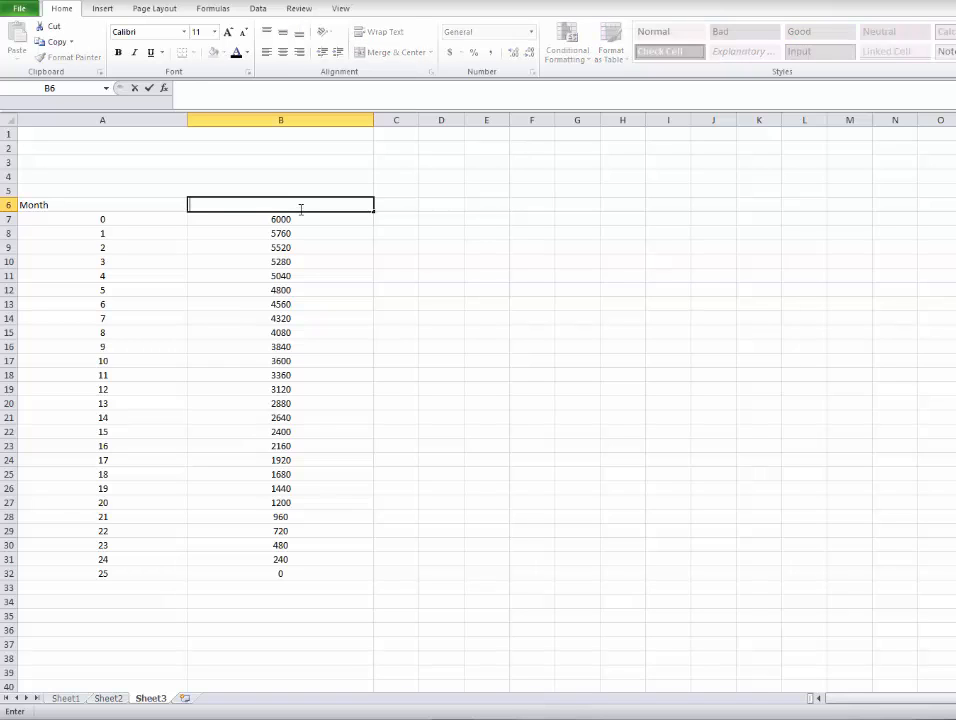
type("Debt")
left_click(229, 257)
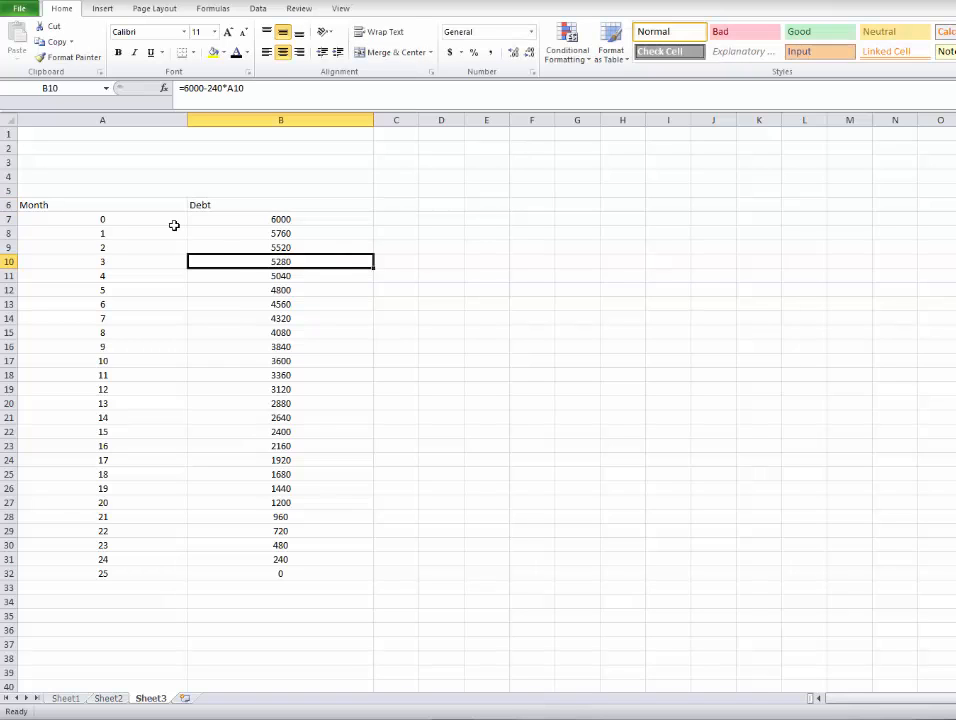
Center the Month and Debt headings in A6:B6 horizontally and vertically.
left_click_drag(149, 207, 234, 210)
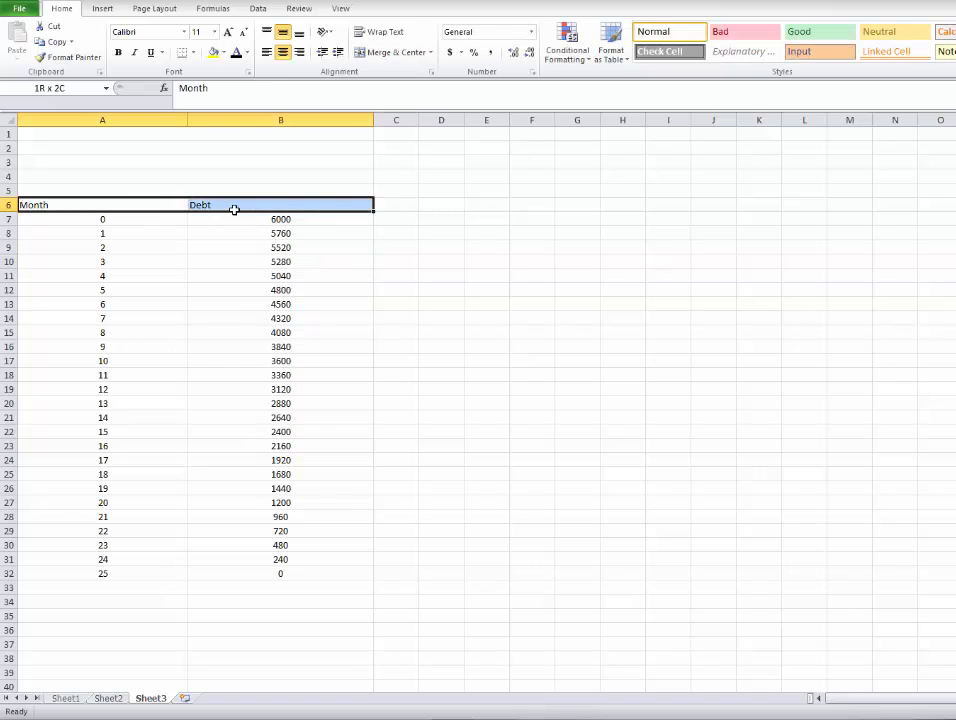
left_click(283, 52)
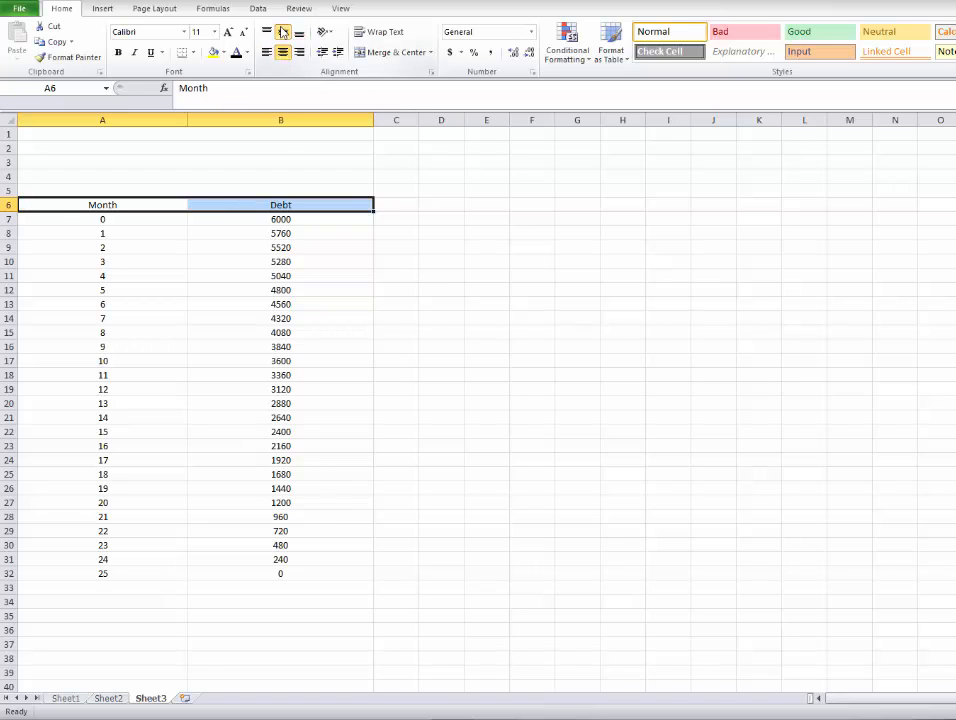
left_click(283, 32)
Enter "Prompt: Paying off $6000 at a rate of $240 per month" in the merged cell of row 1.
double_click(190, 134)
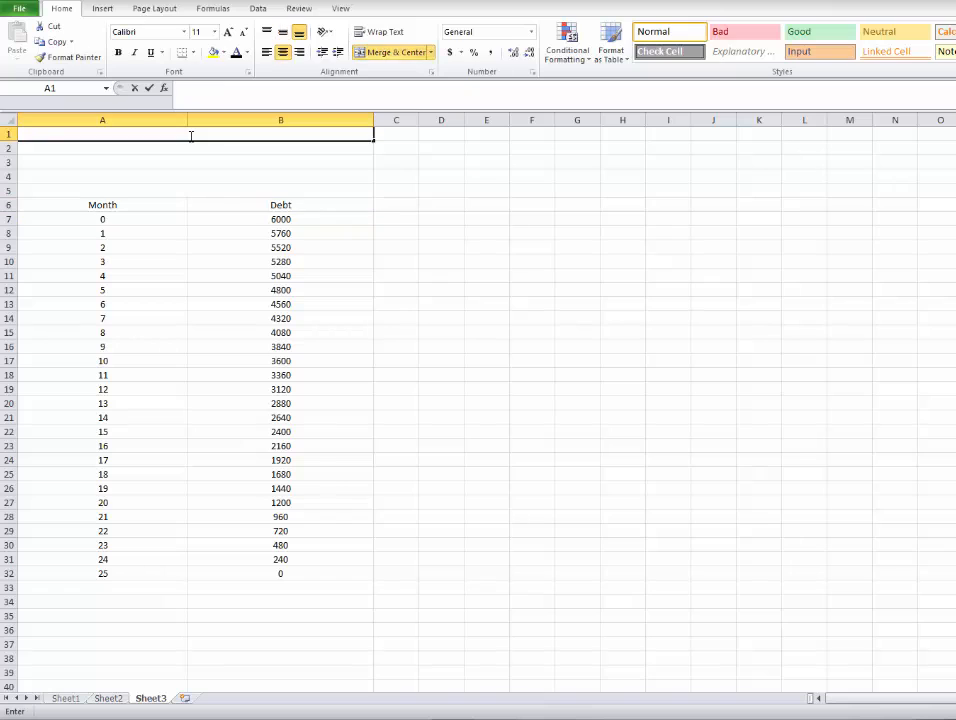
type("Prom")
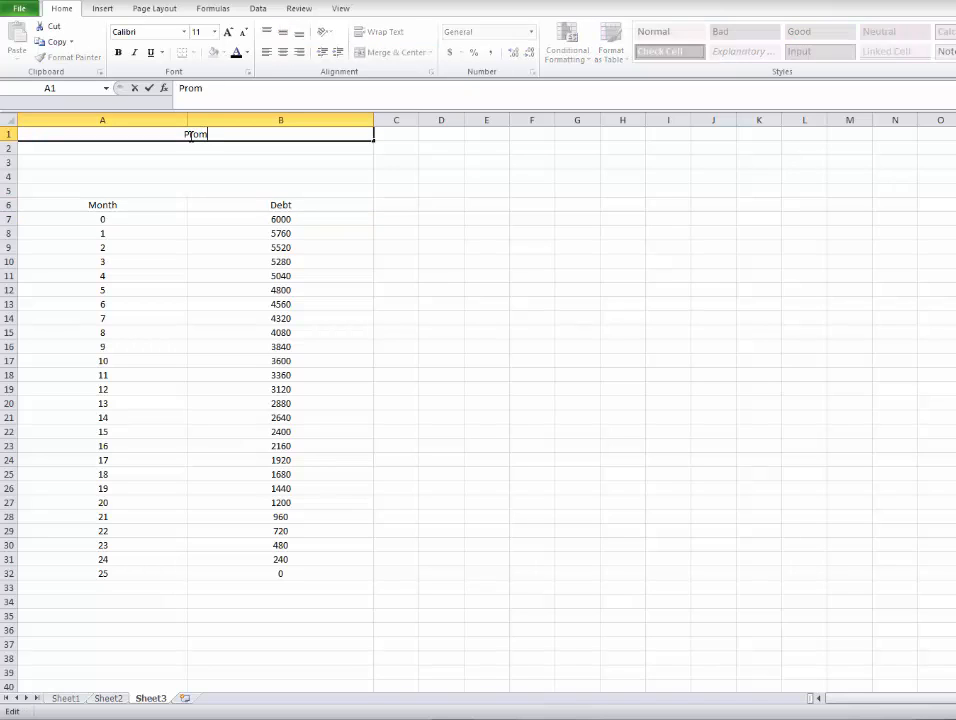
type("pt: Paying of")
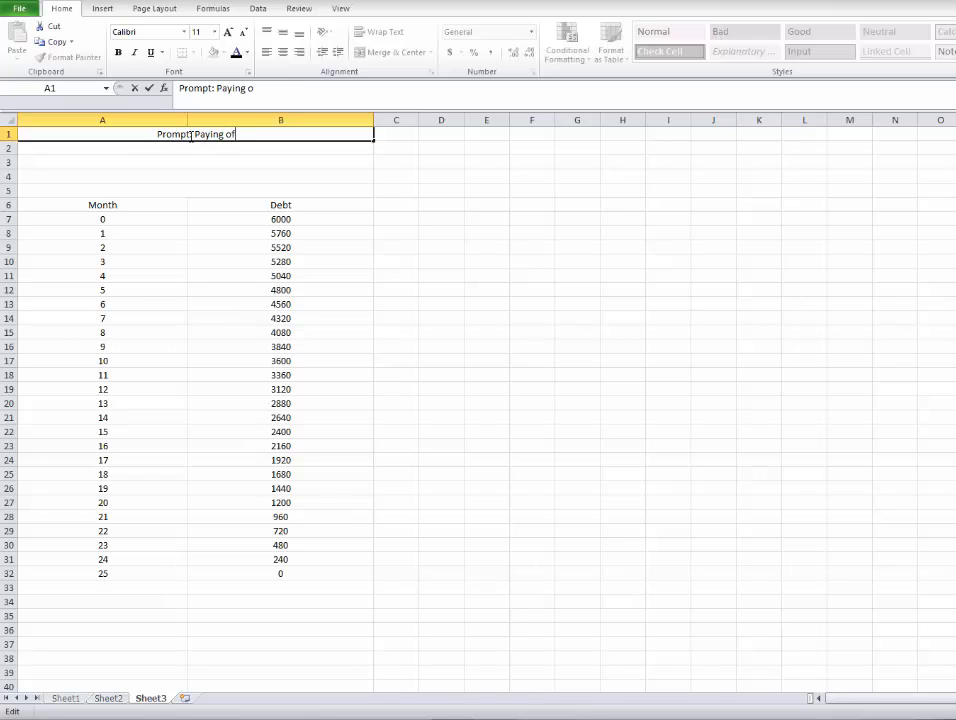
type("f 600")
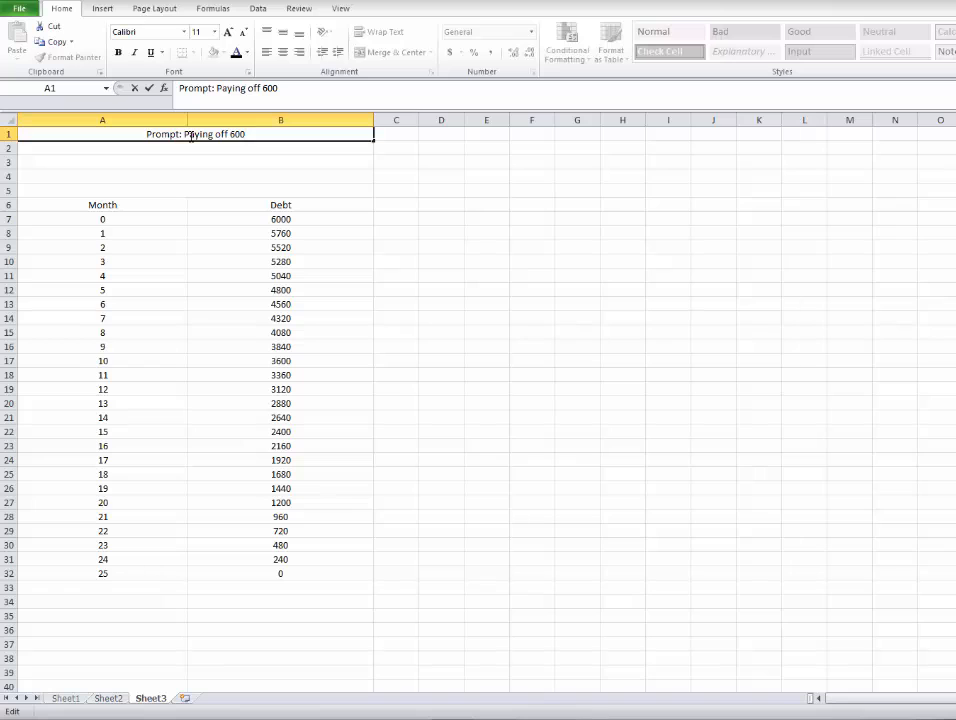
key("BackSpace")
key("BackSpace")
key("BackSpace")
type("$6000 at ")
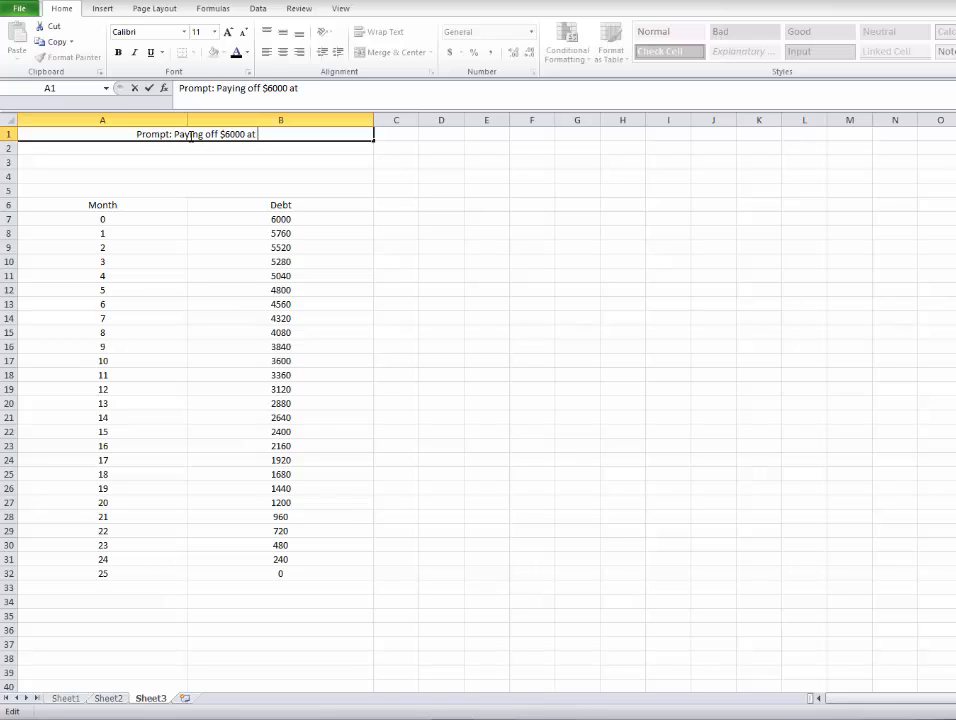
type("a rate o")
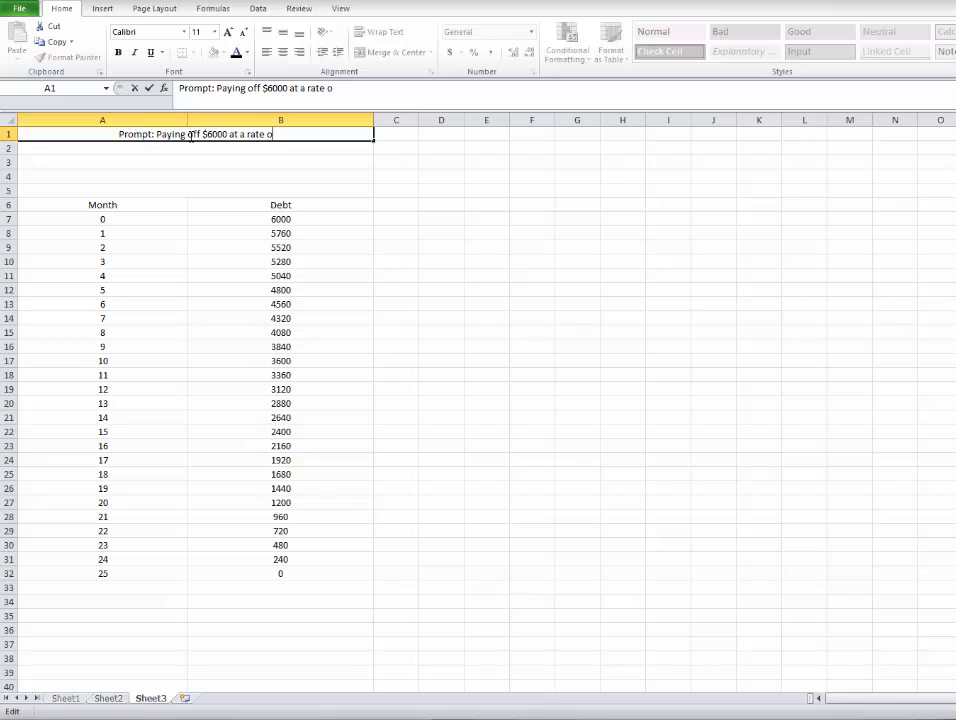
type("f $240 per monh")
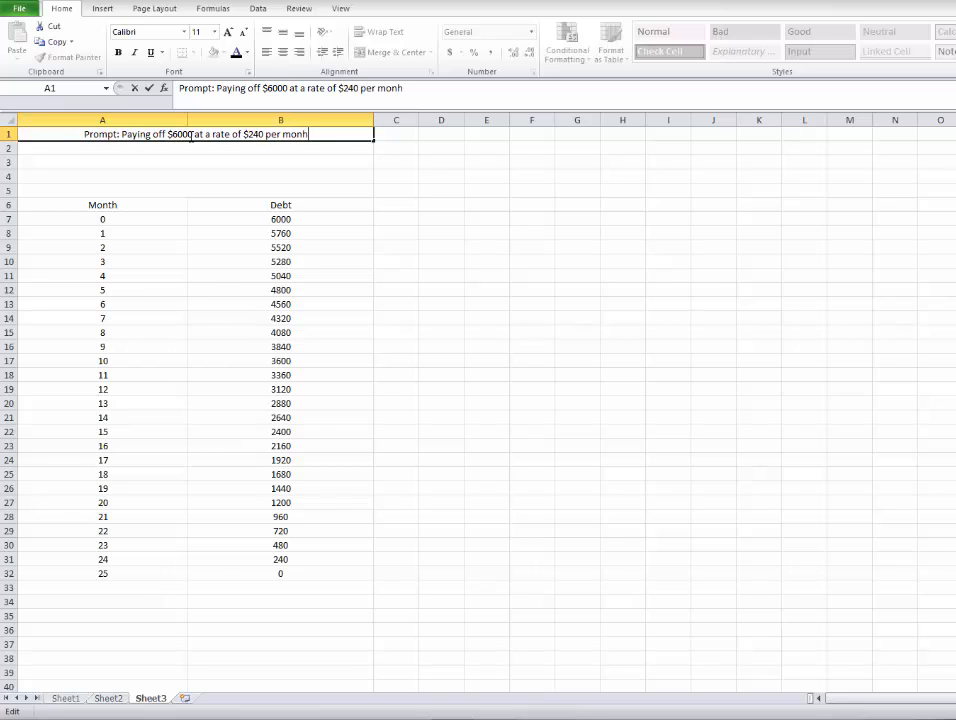
key("BackSpace")
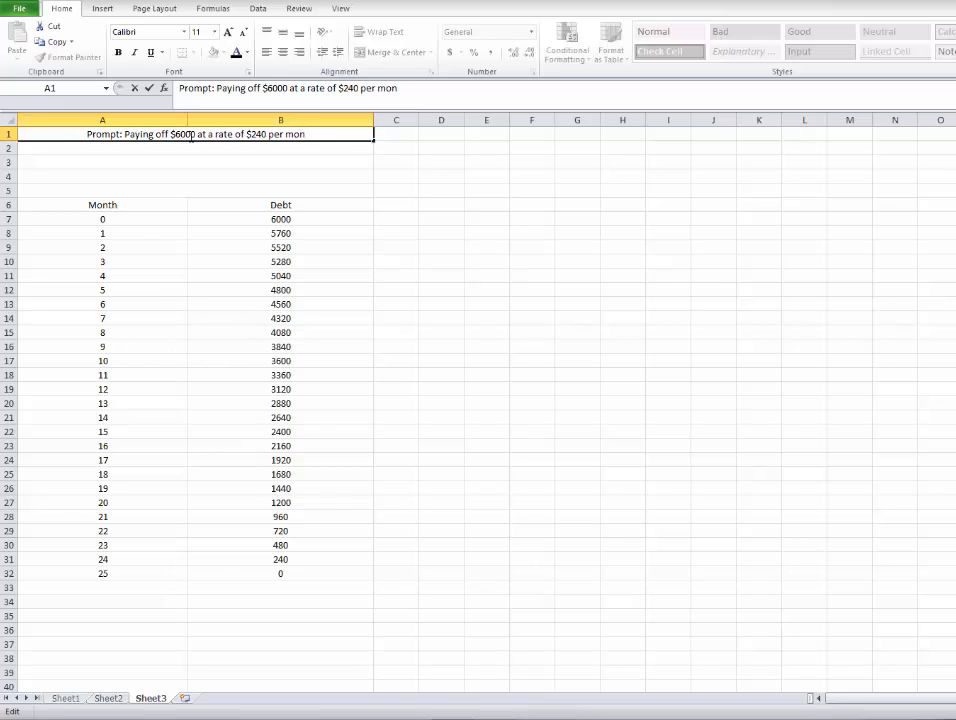
type("th")
Enter "Rate of change: -240 dollars per month" in the merged cell of row 2.
left_click(191, 146)
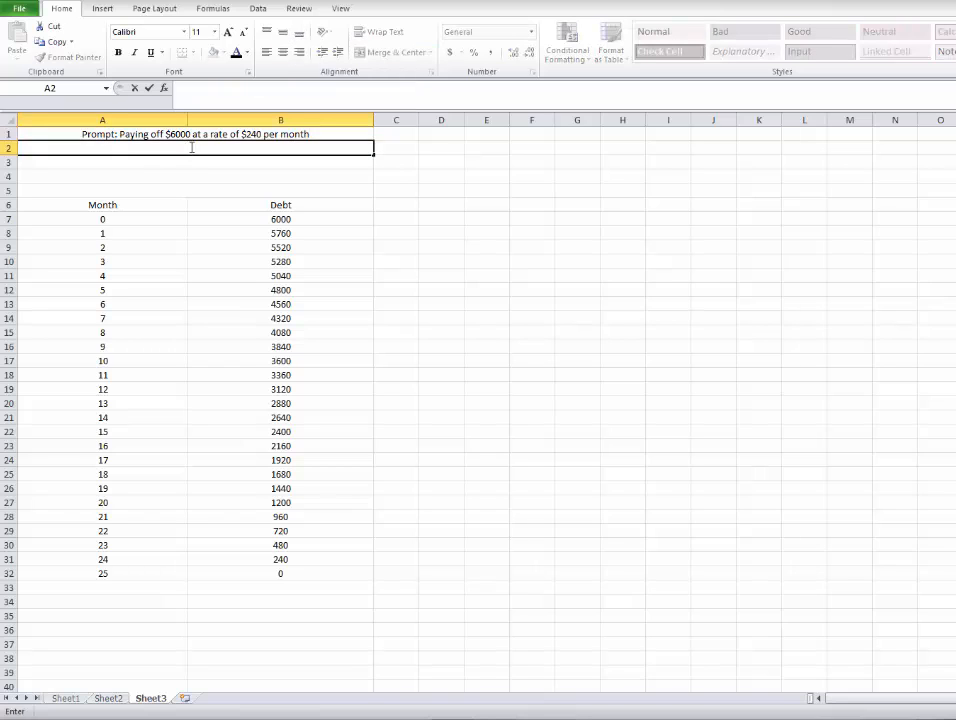
type("Rate of change:")
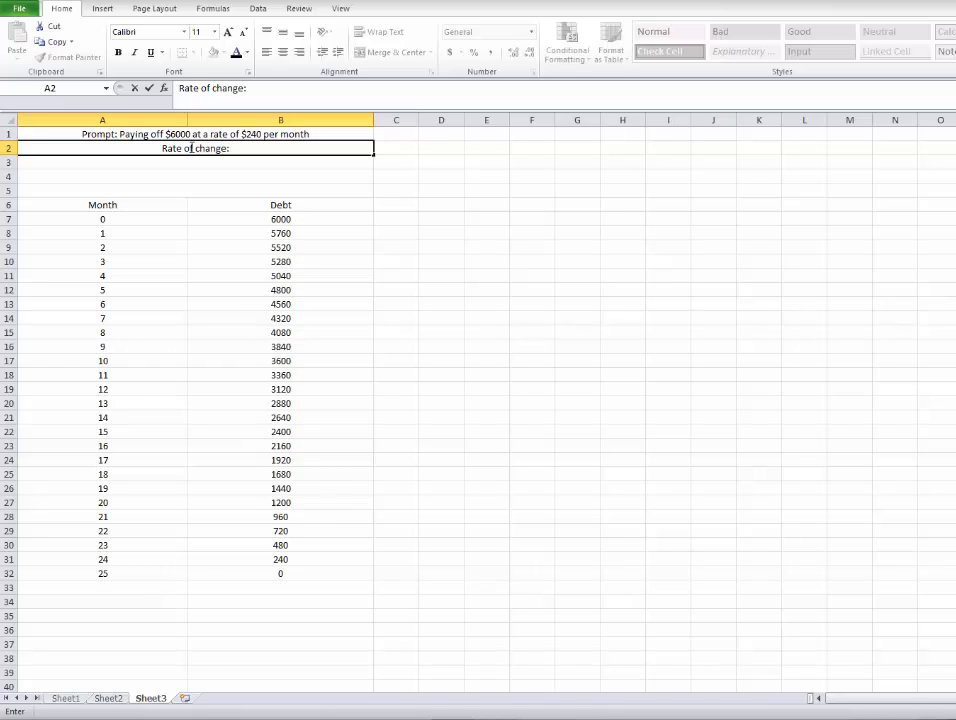
type(" -240")
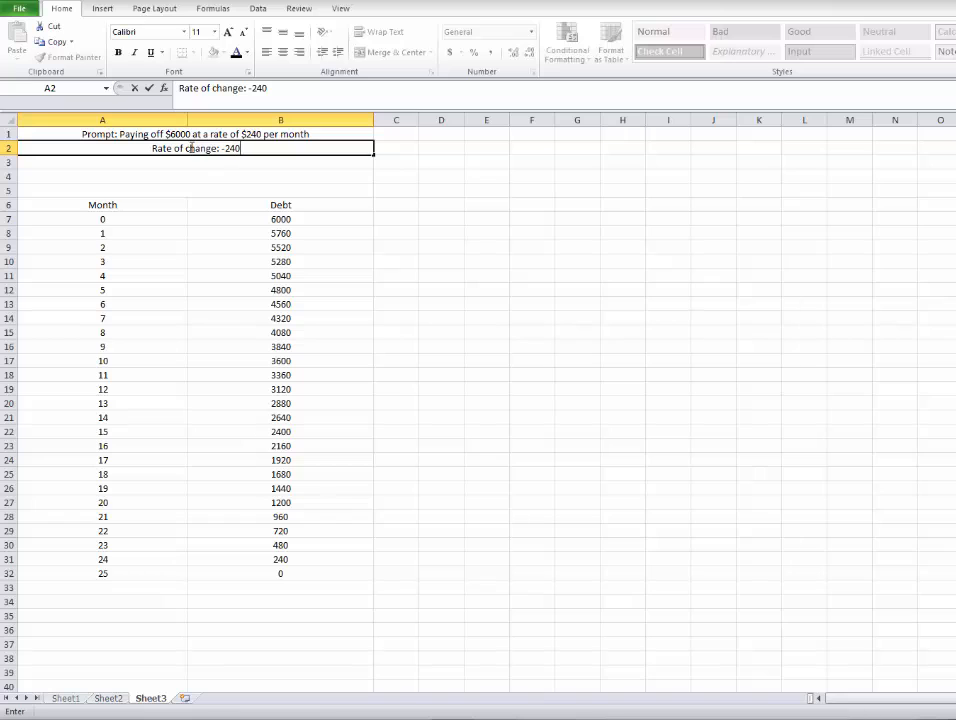
type(" dollars per month")
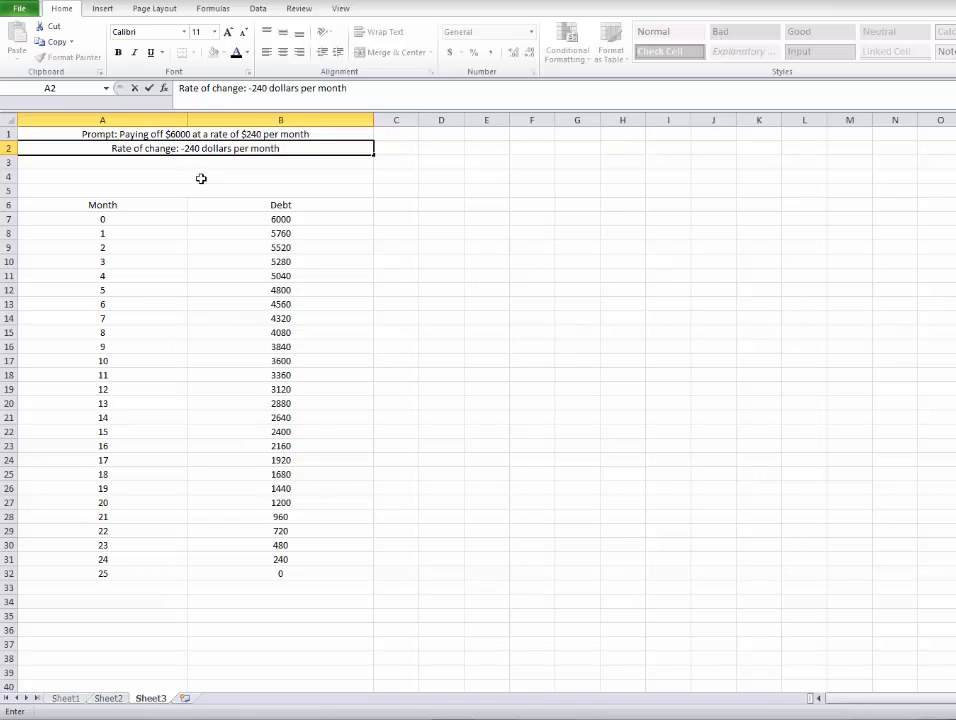
Enter "Y-Intercept: A starting debt of $6000" in the merged cell of row 3.
left_click(199, 163)
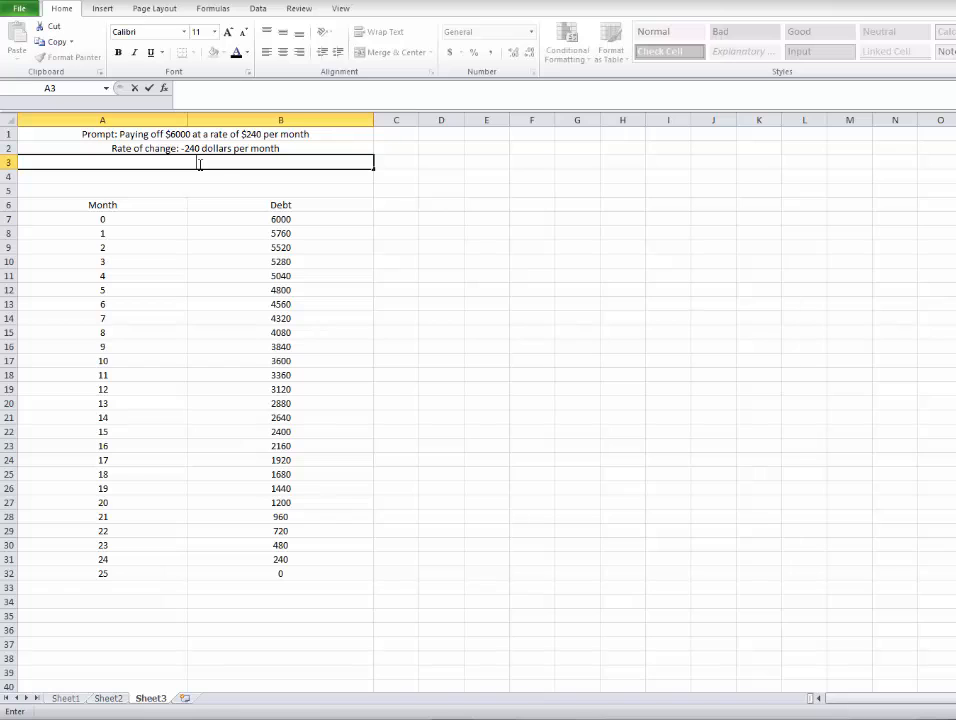
type("Y-Intercept: A starts")
key("BackSpace")
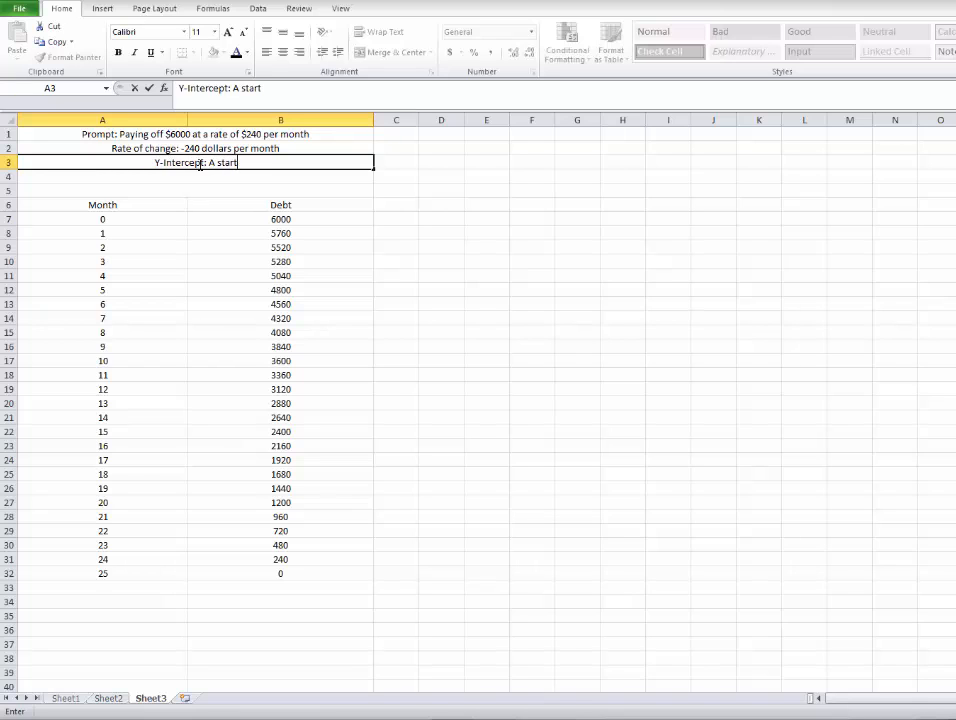
type("ingh")
key("BackSpace")
type("debt of $")
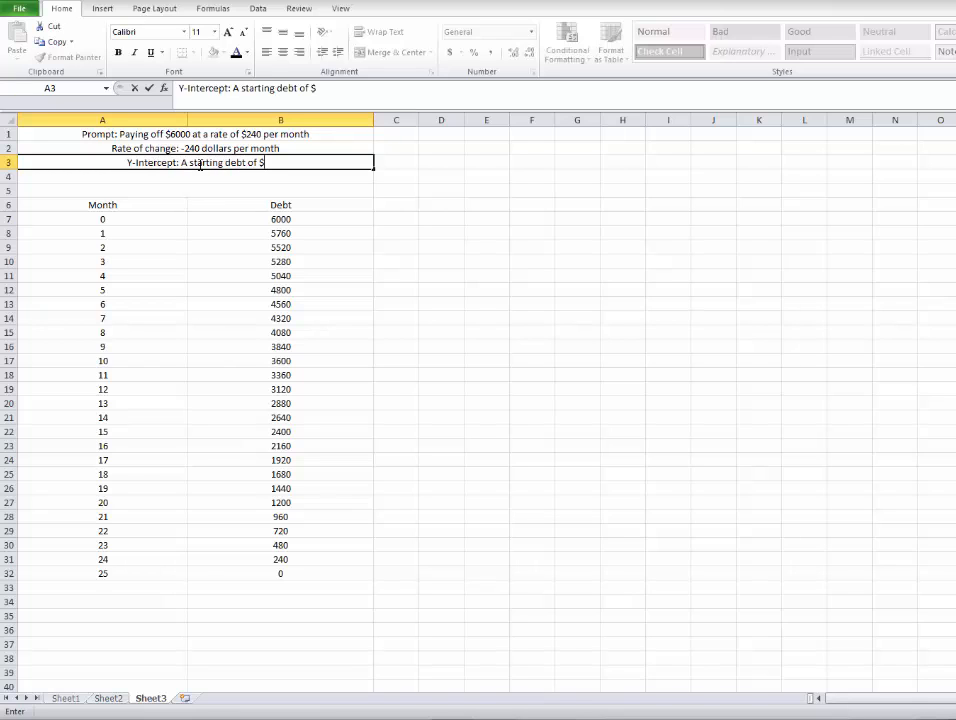
type("6000")
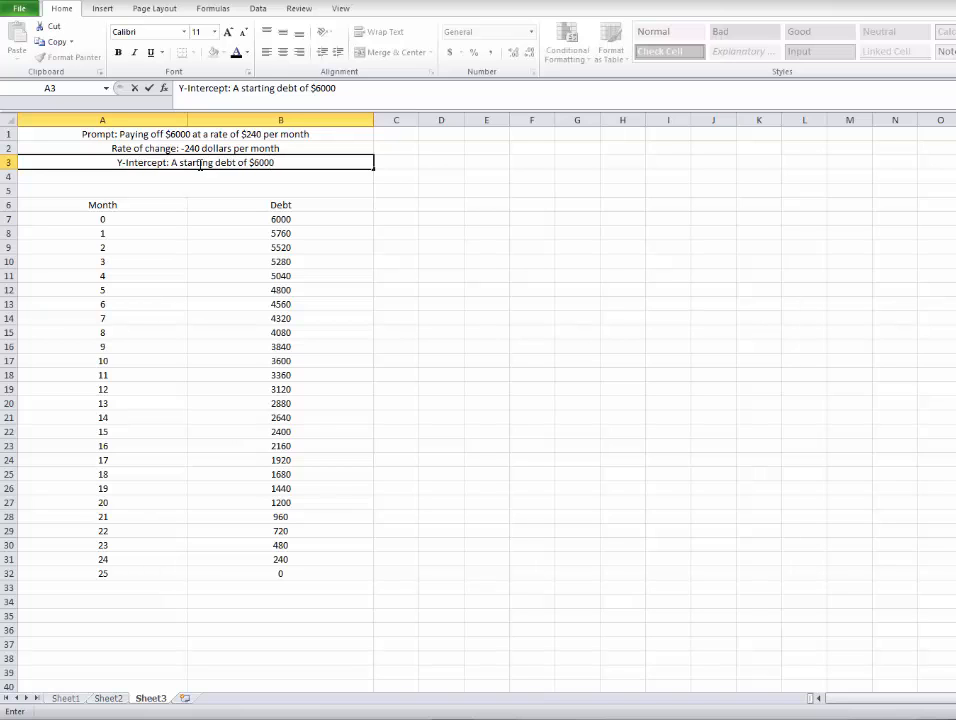
key("Return")
Enter "X-Intercept: The debt is paid after 25 months" in the merged cell of row 4.
type("X-")
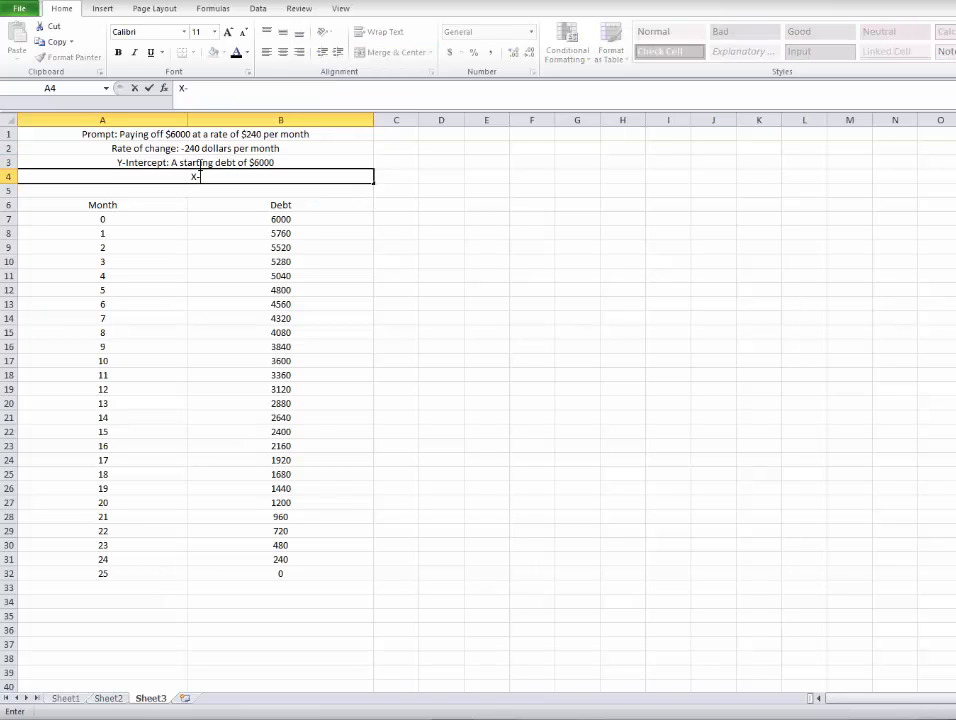
type("Intercept: The debt is pa")
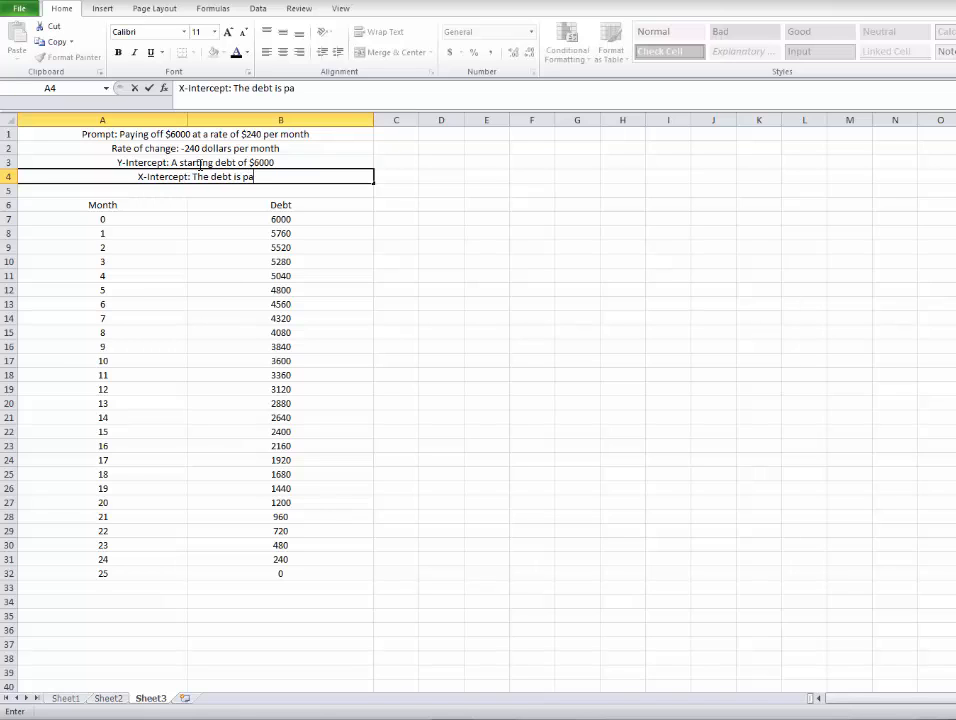
type("id after")
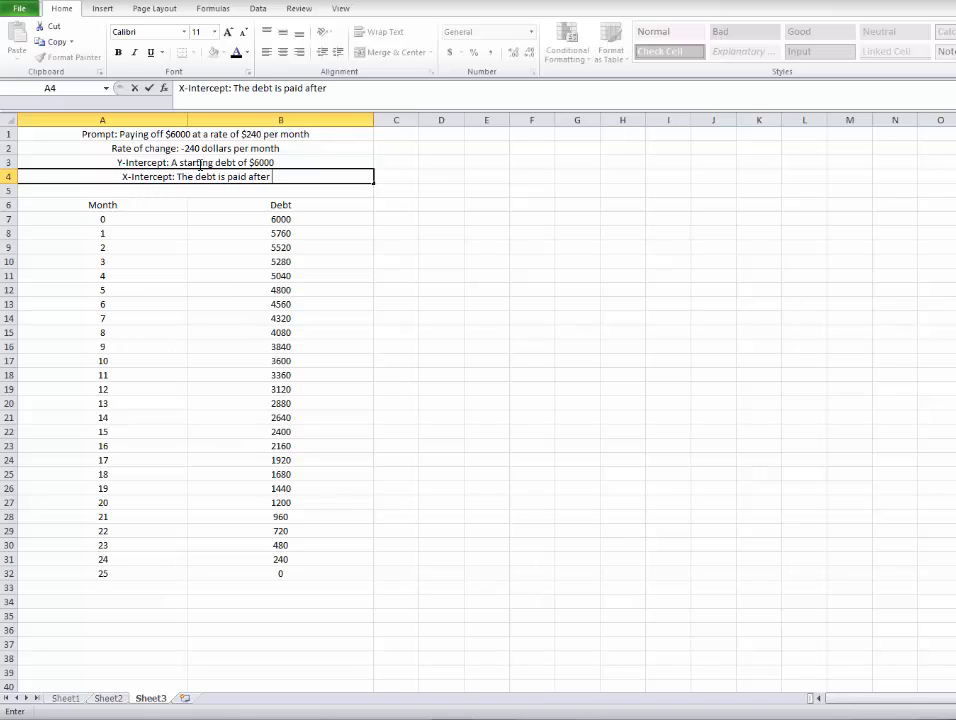
type(" 25 months")
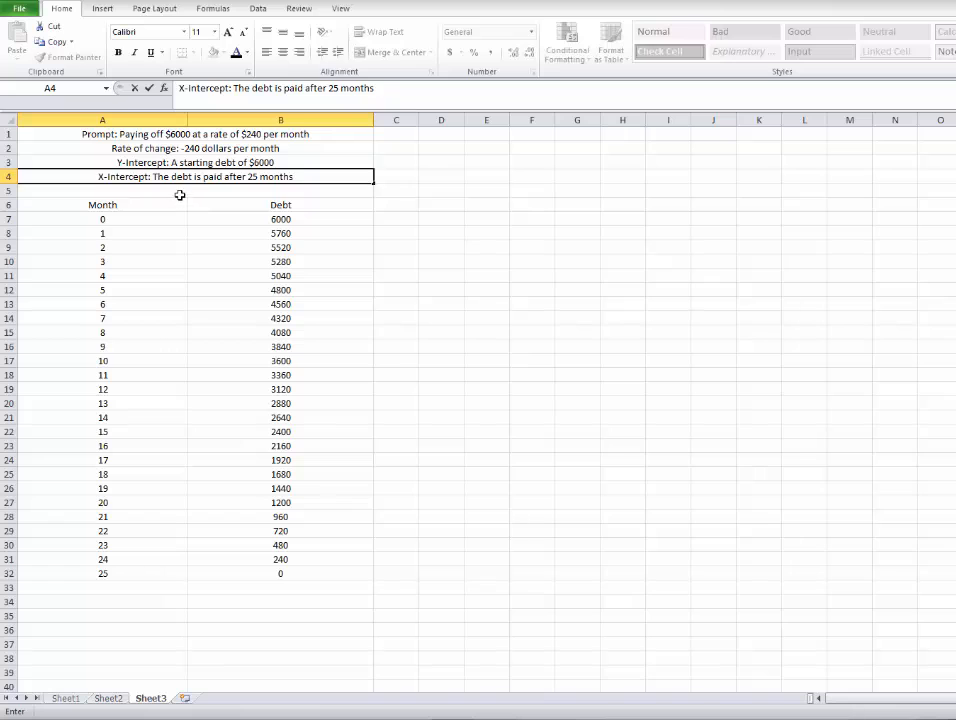
Enter "Equation: 6000-240m" in the merged cell of row 5.
left_click(187, 191)
double_click(187, 191)
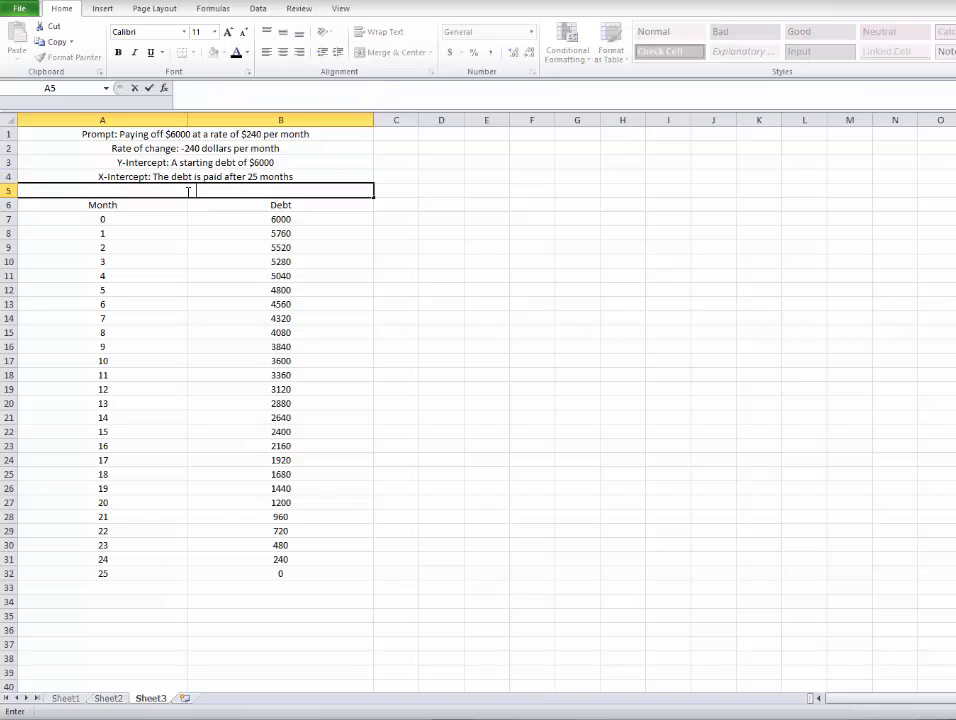
type("Equation: 60000-")
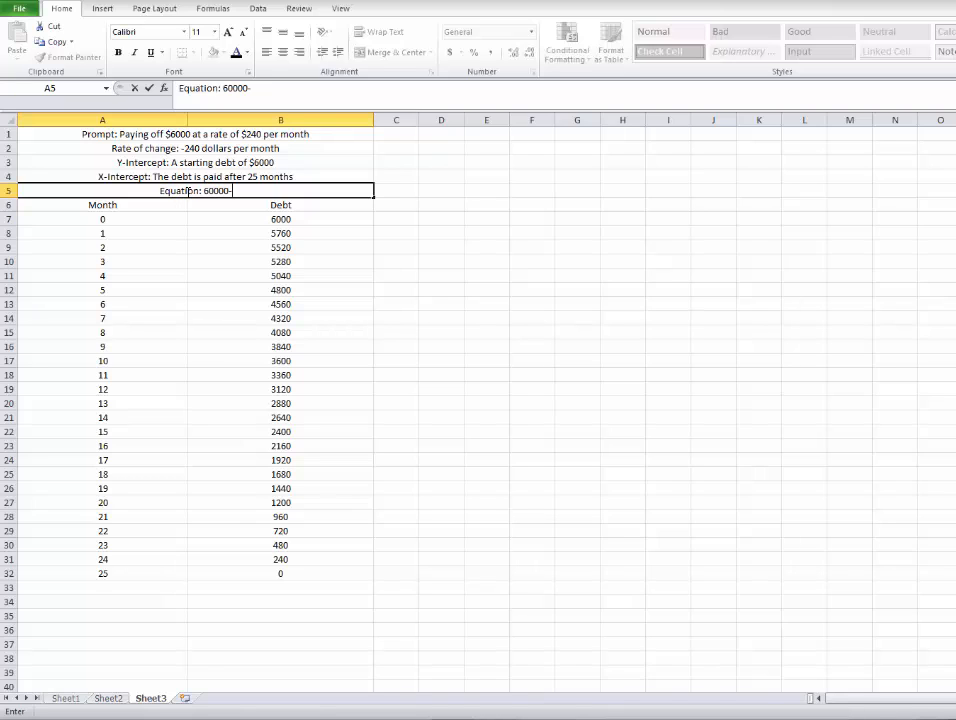
key("BackSpace")
key("BackSpace")
type("-240m")
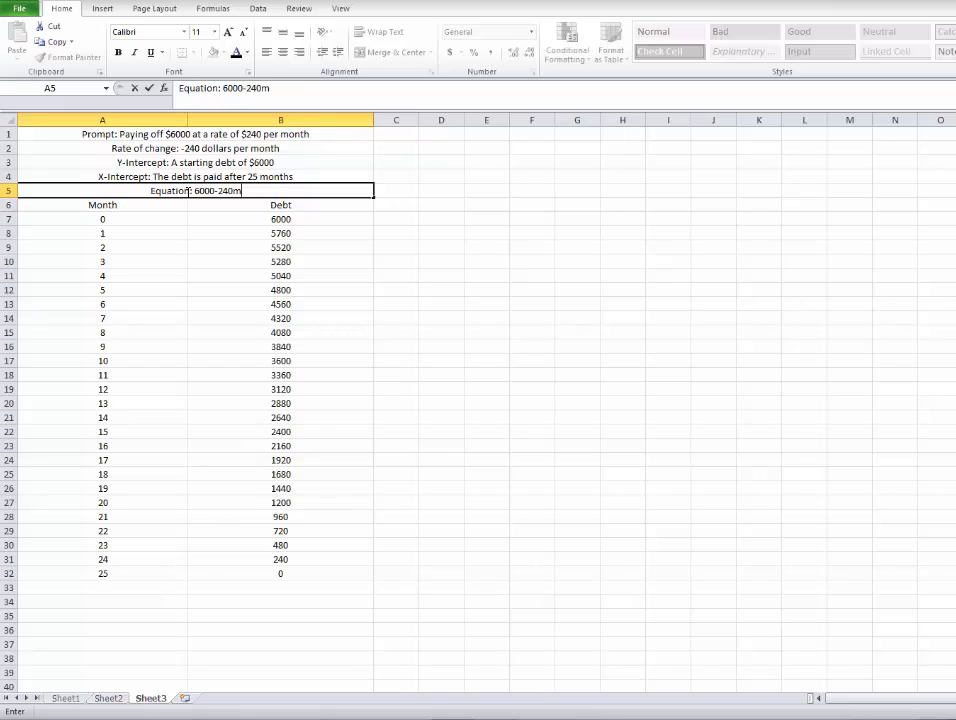
key("ctrl+Return")
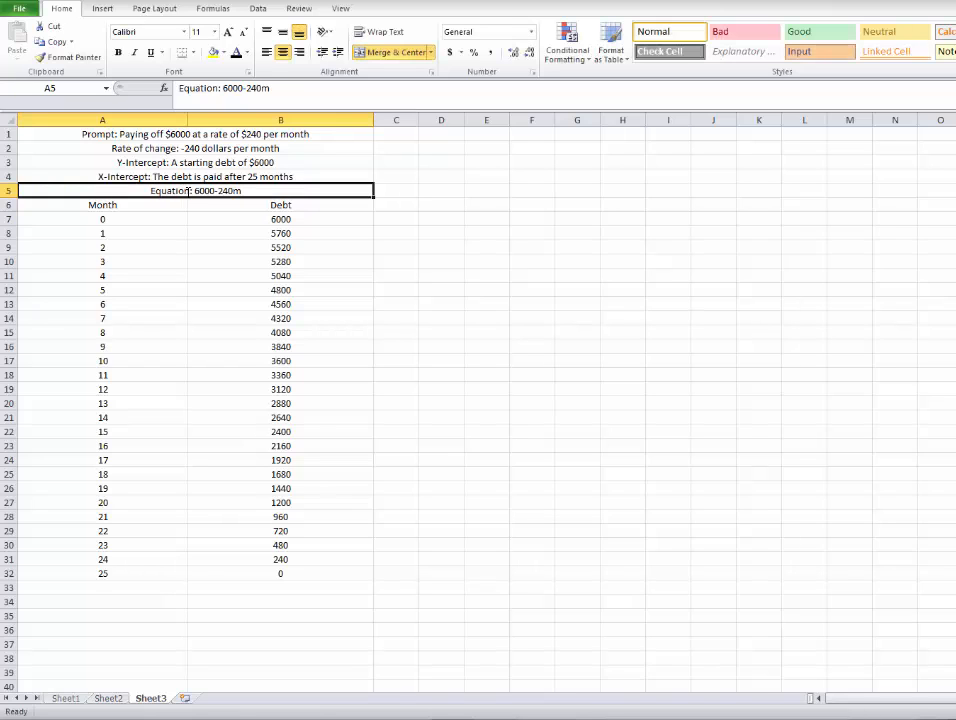
Edit the row 5 equation text to read "Equation: D = 6000 - 240m", with spaces around the operators.
double_click(197, 190)
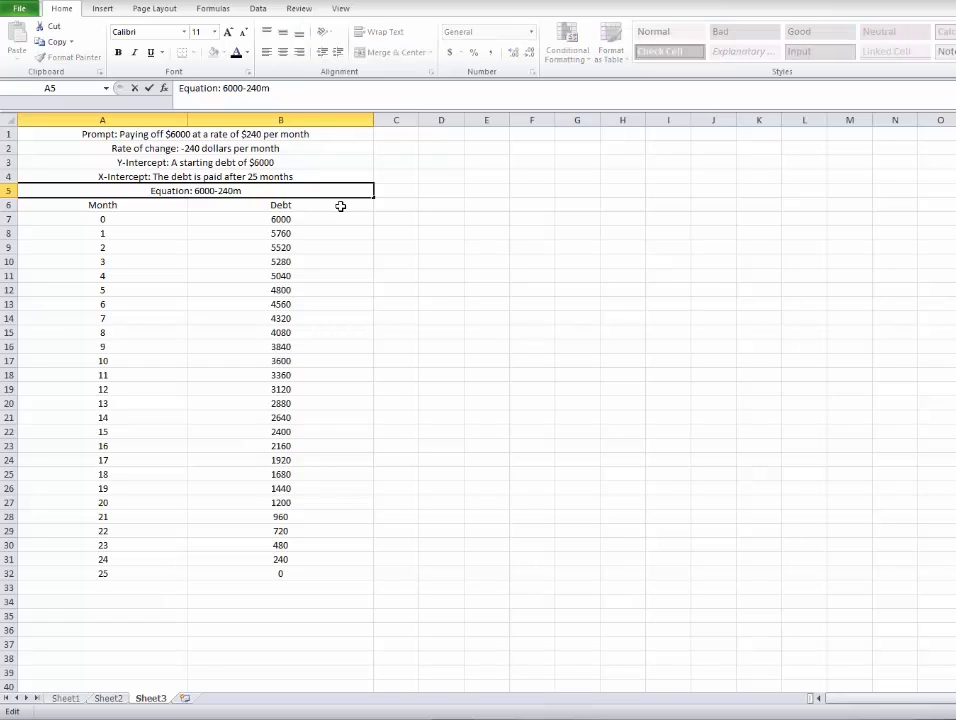
type("D=")
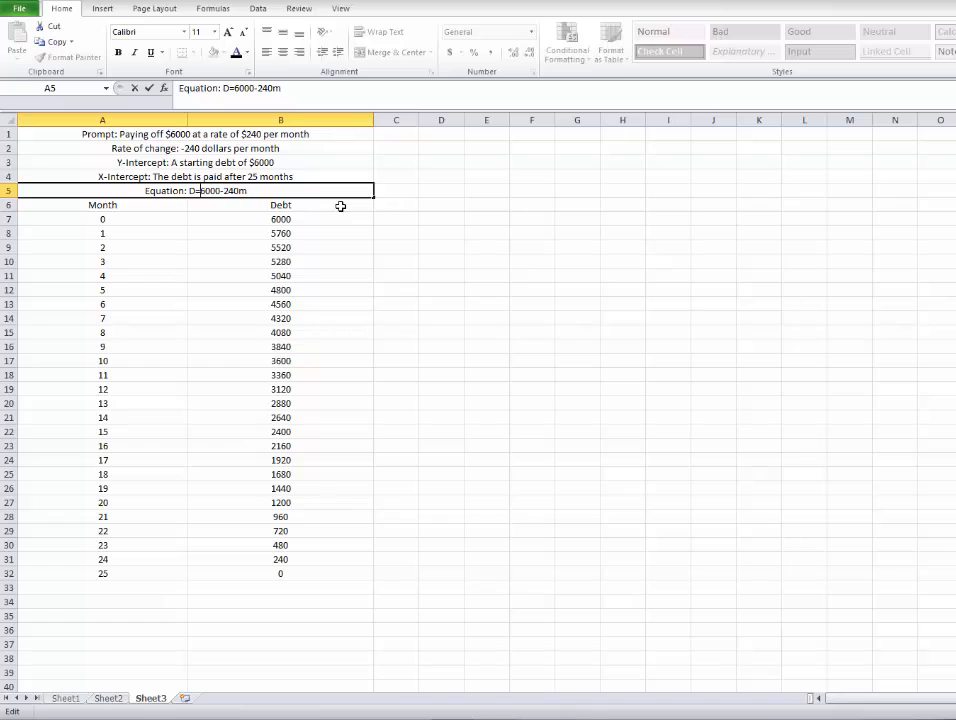
key("Left")
key("Right")
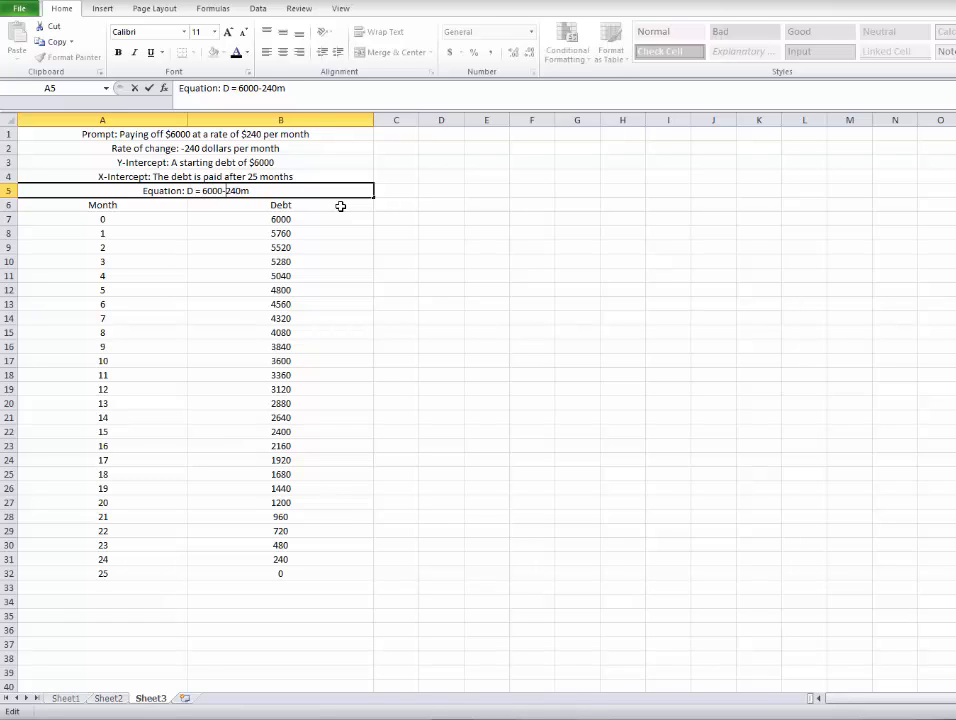
key("Left")
key("Right")
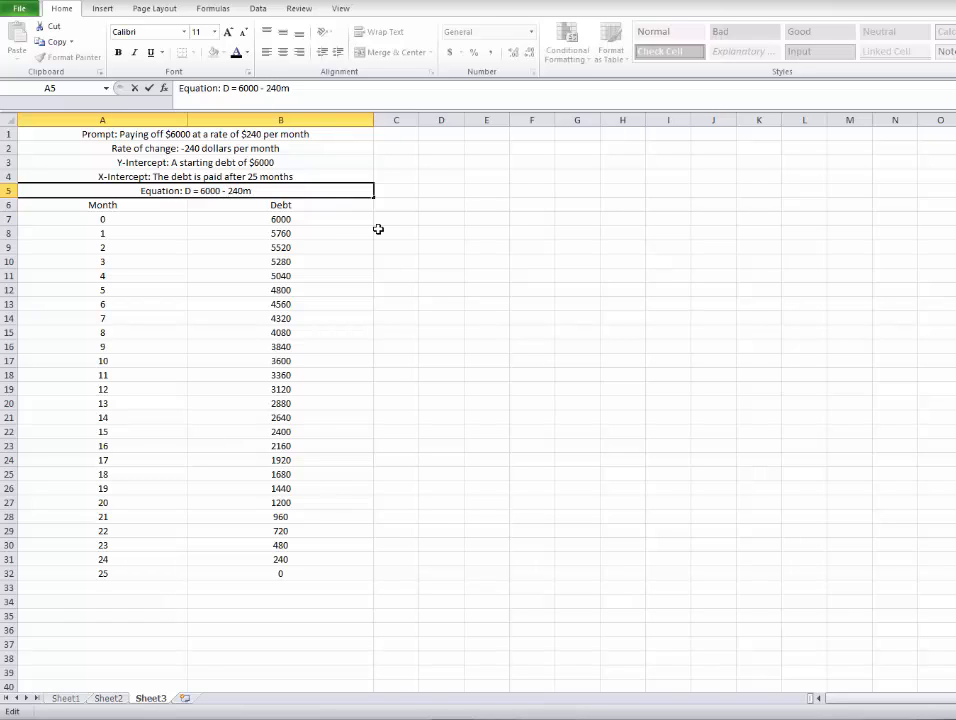
left_click(201, 177)
Apply the Heading 1 cell style to the prompt title in row 1.
left_click(192, 148)
left_click(124, 133)
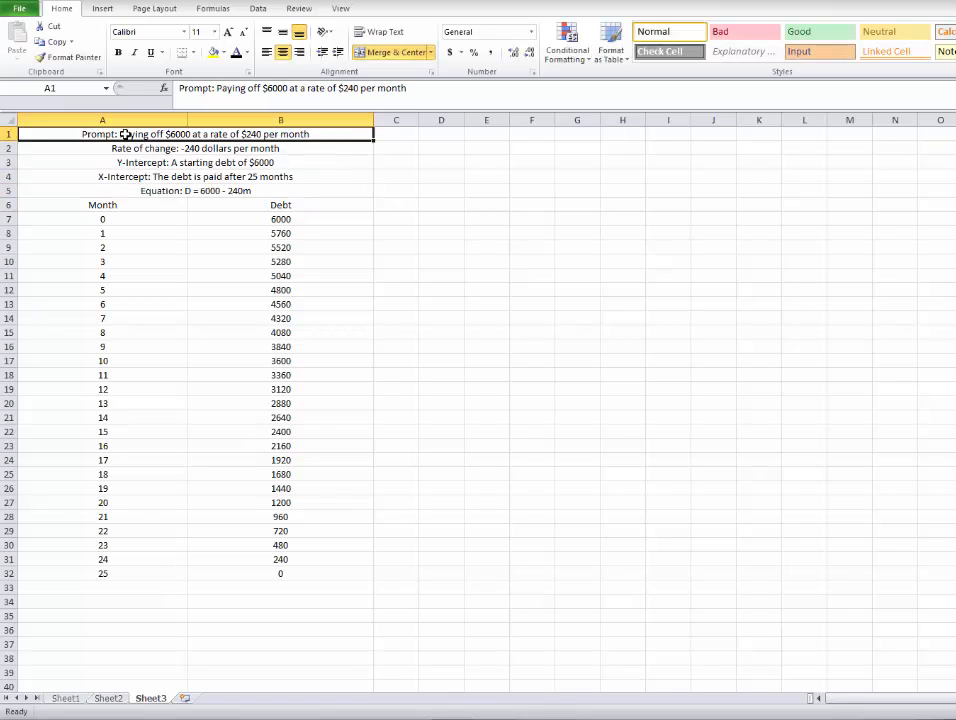
left_click(125, 143)
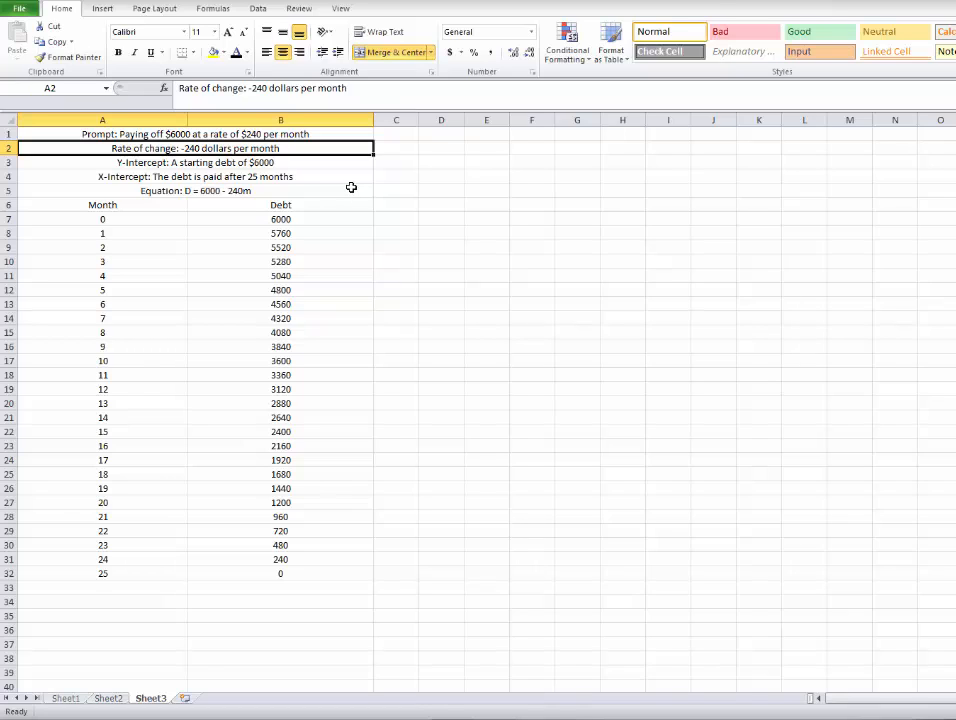
left_click(312, 135)
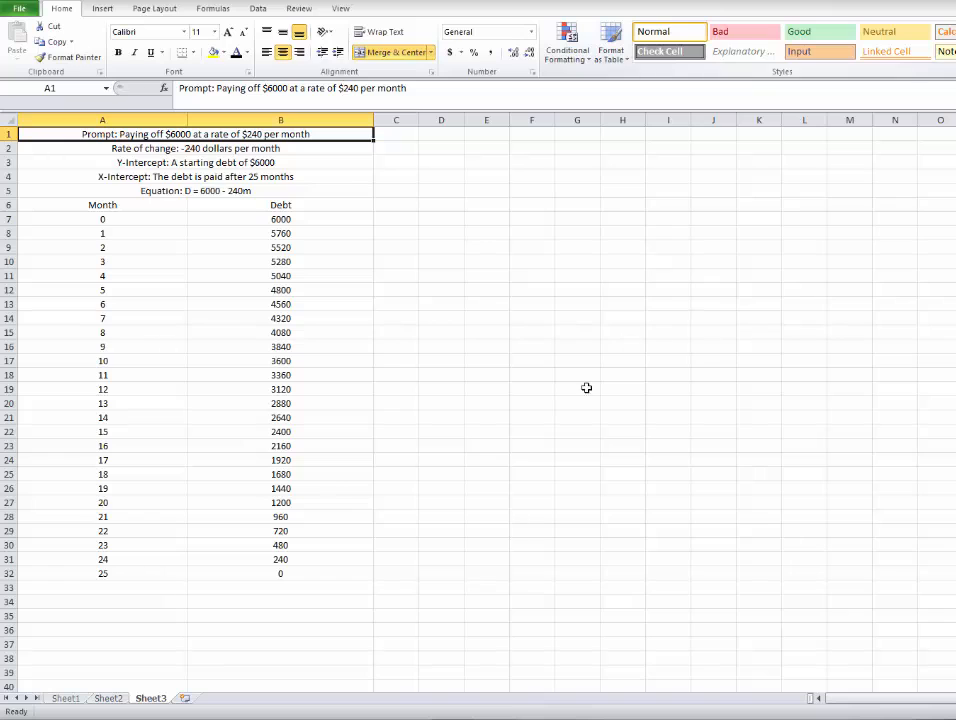
left_click(955, 58)
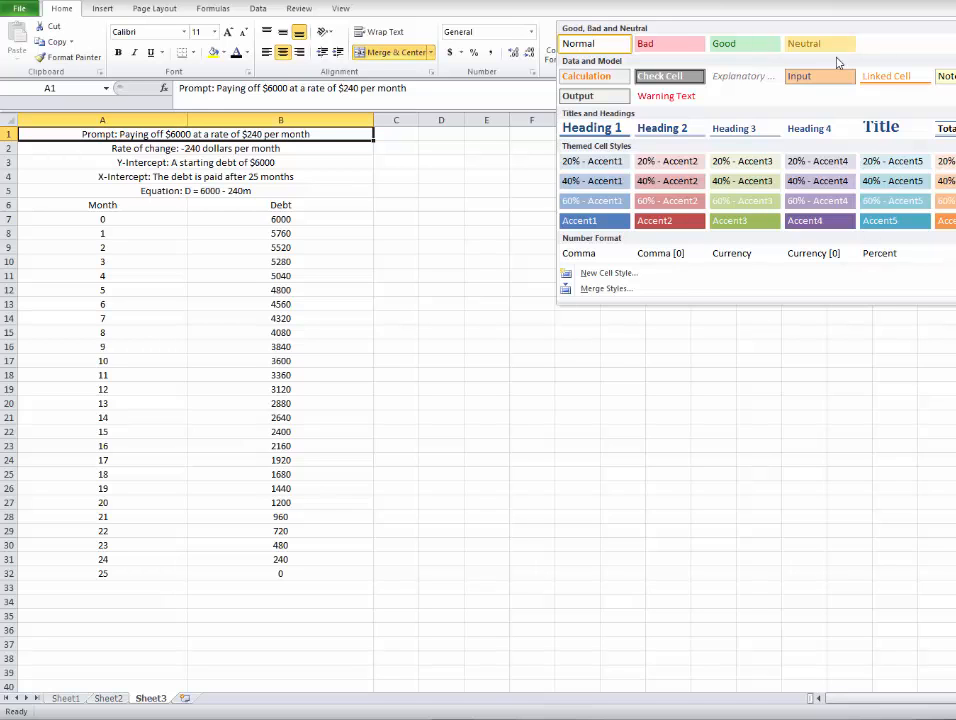
left_click(576, 127)
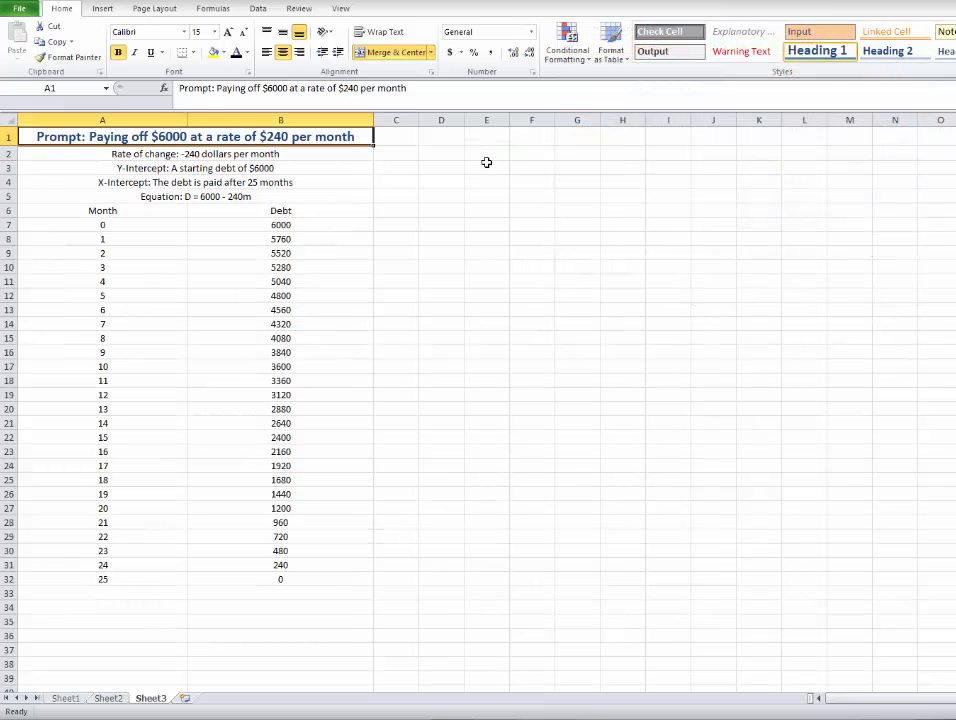
Apply the Heading 2 cell style to the four description lines in rows 2 to 5.
left_click(208, 155)
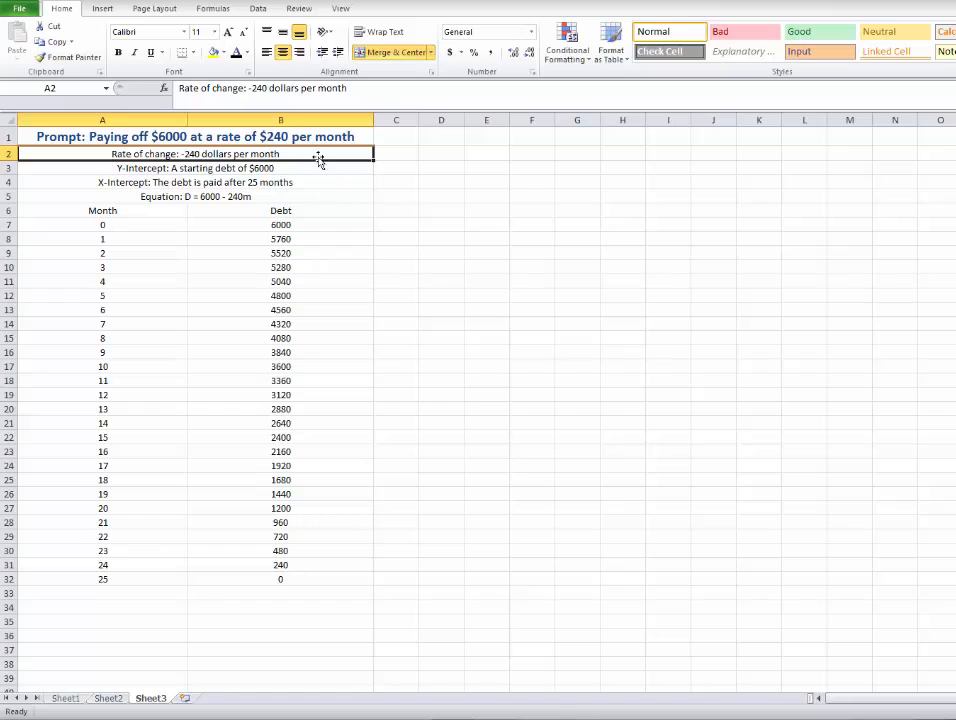
left_click_drag(326, 194, 124, 154)
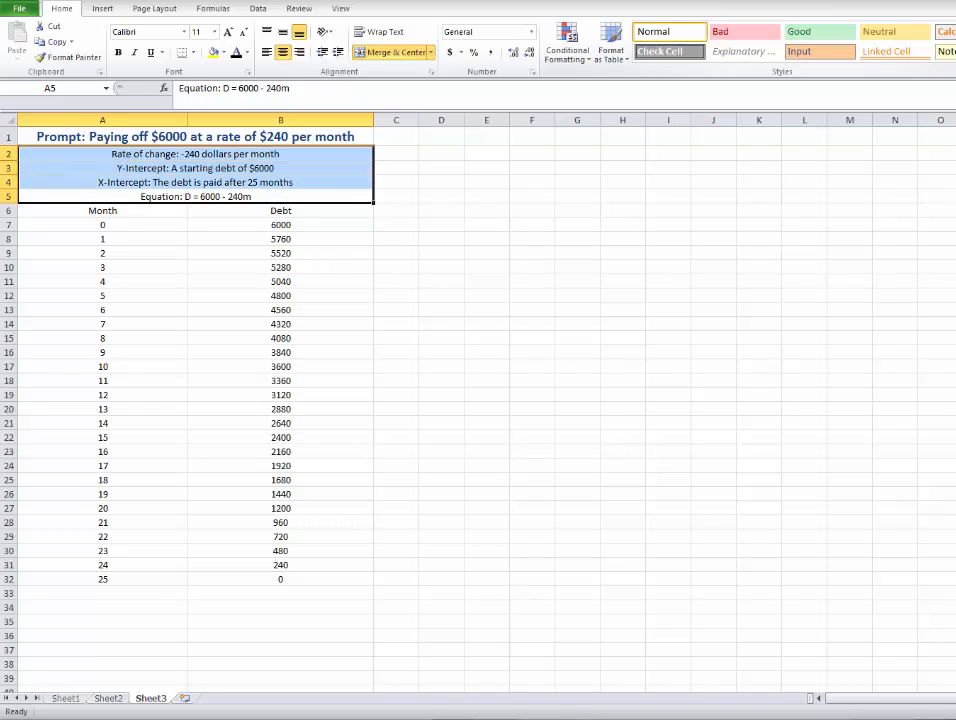
left_click(955, 58)
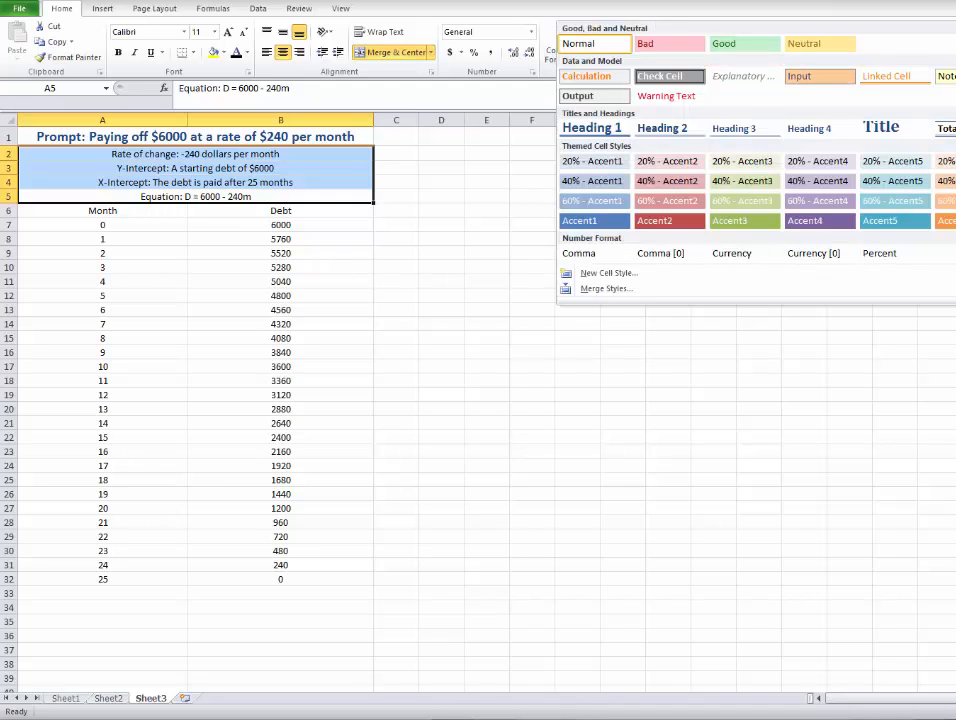
left_click(686, 134)
left_click(465, 297)
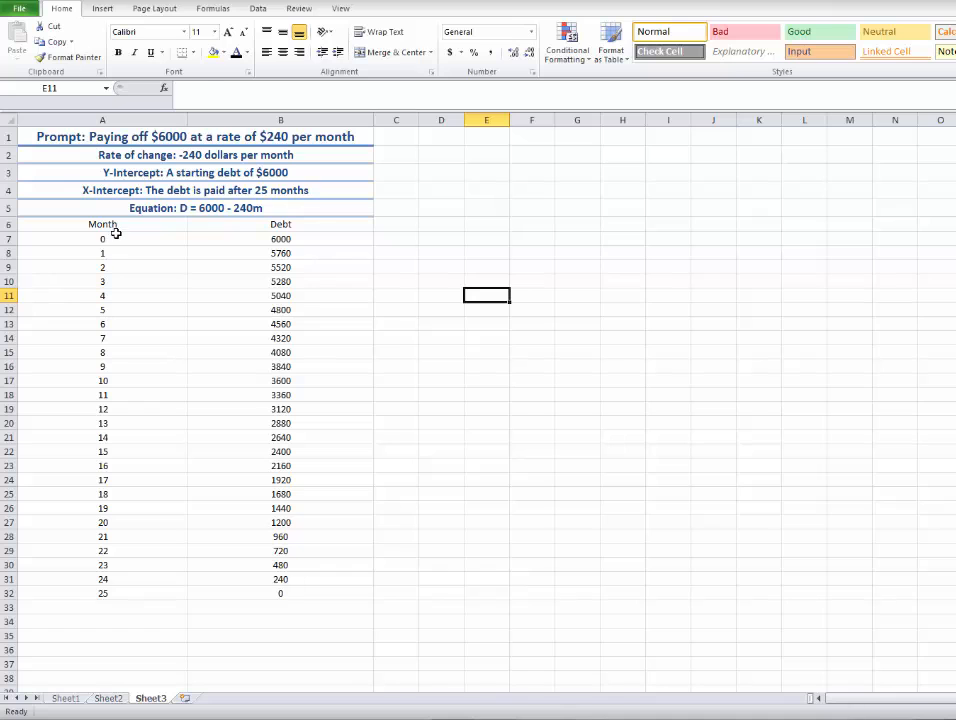
Apply the Heading 3 cell style to the Month and Debt headings in A6:B6.
left_click_drag(115, 226, 300, 224)
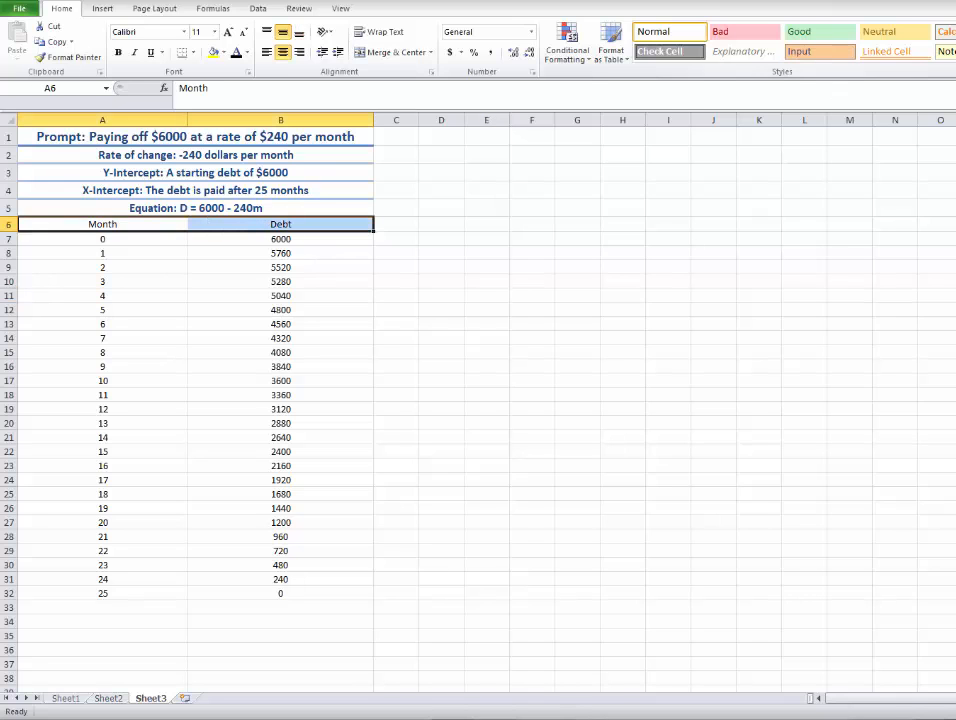
left_click(955, 56)
left_click(766, 134)
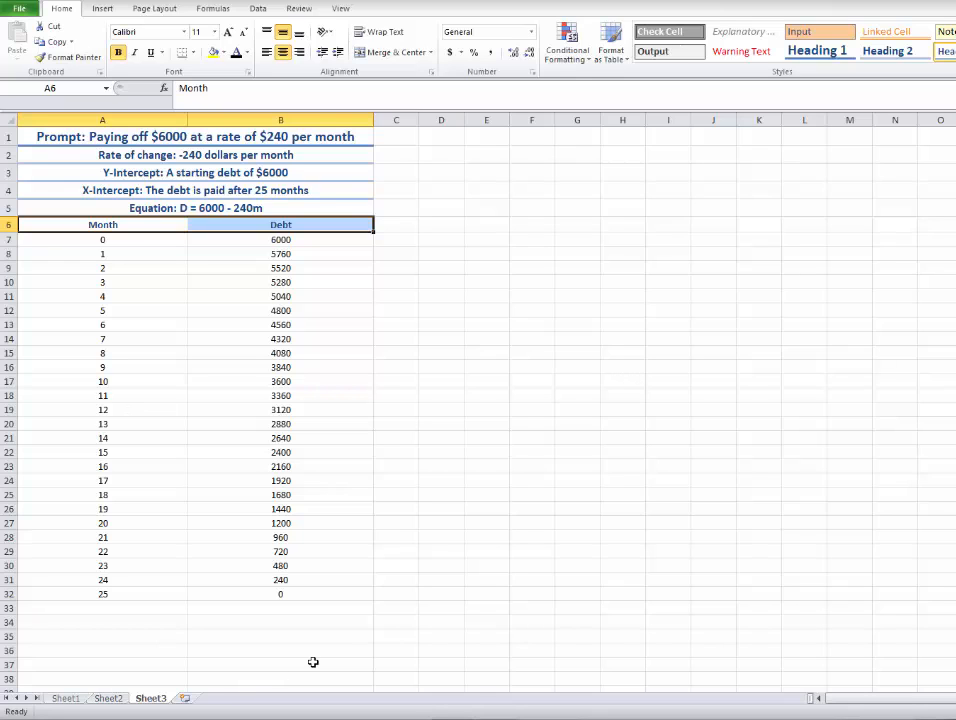
Select the whole table A1:B32 and set the print settings to print only the current selection.
left_click(358, 582)
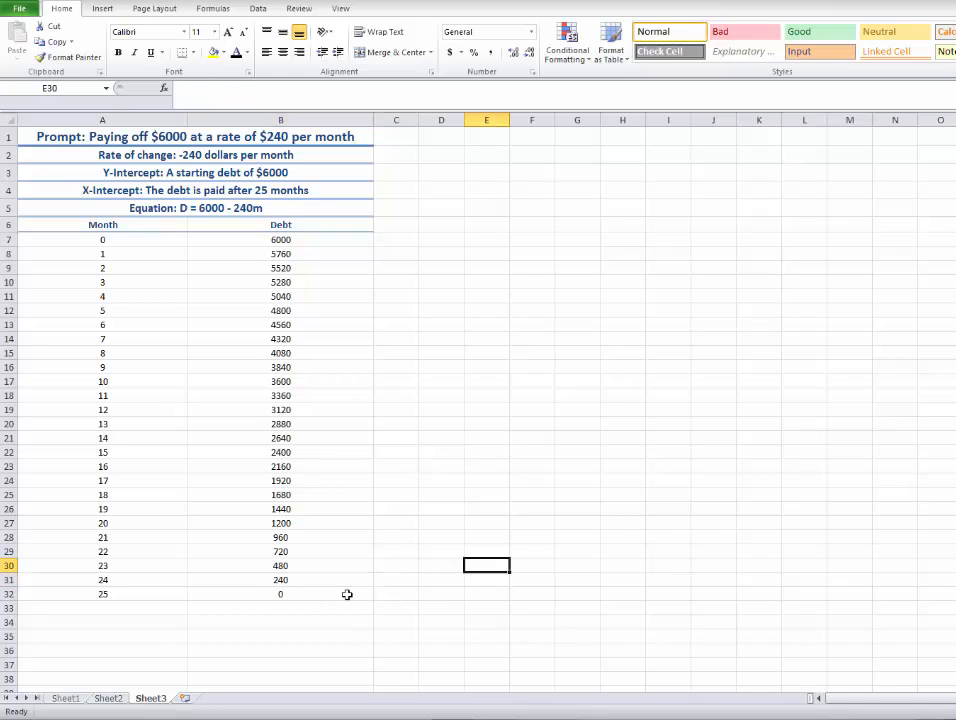
left_click_drag(347, 594, 52, 146)
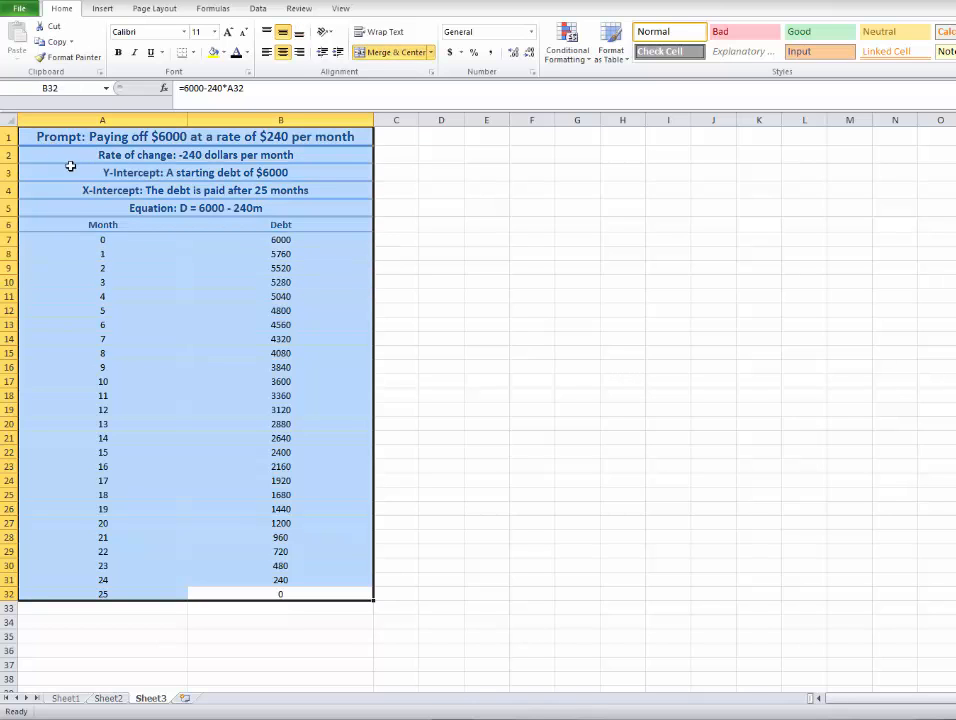
left_click_drag(303, 598, 38, 98)
left_click(24, 10)
left_click(24, 196)
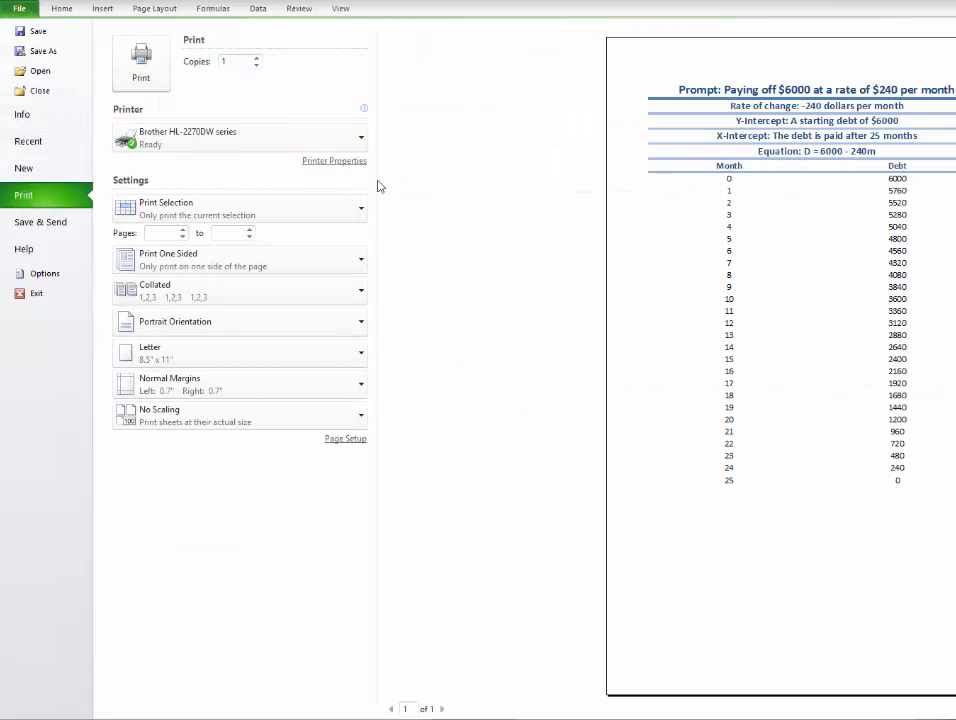
left_click(200, 214)
left_click(237, 250)
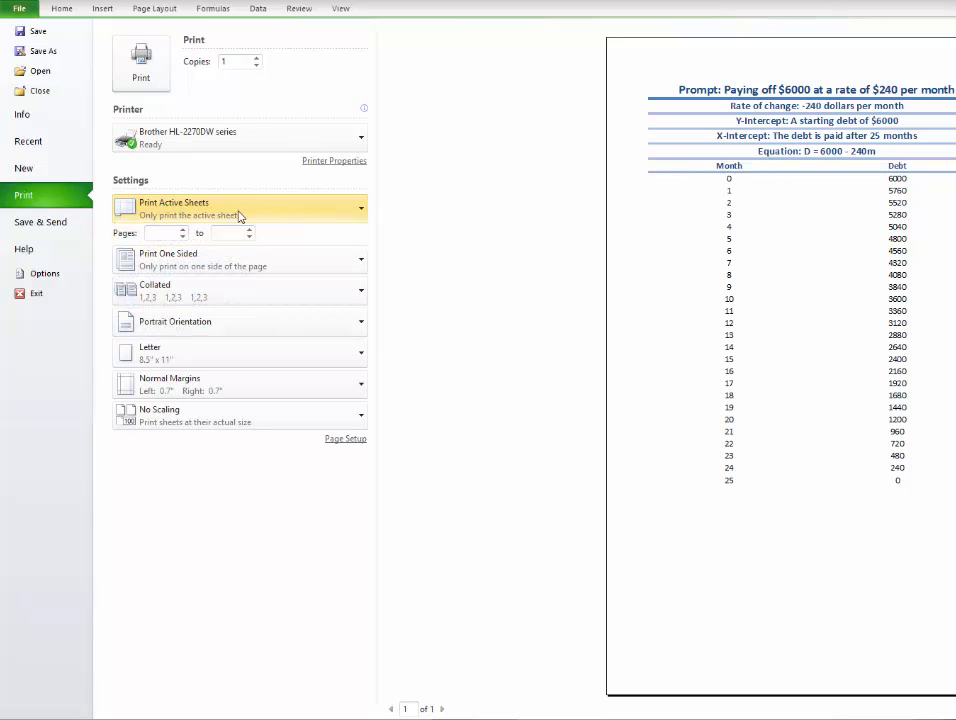
left_click(280, 212)
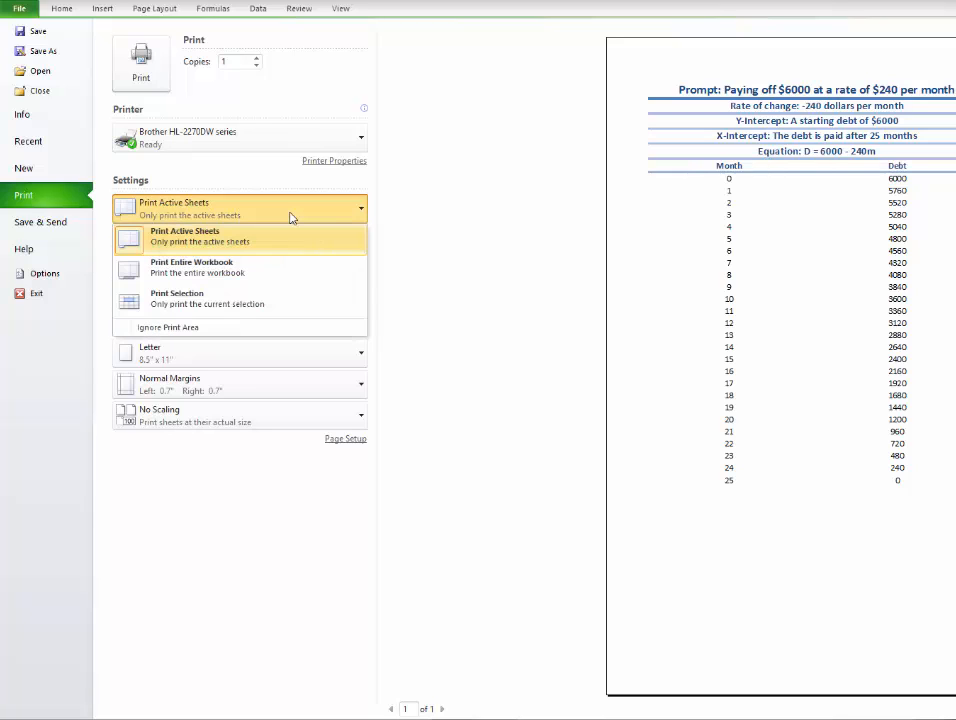
left_click(280, 306)
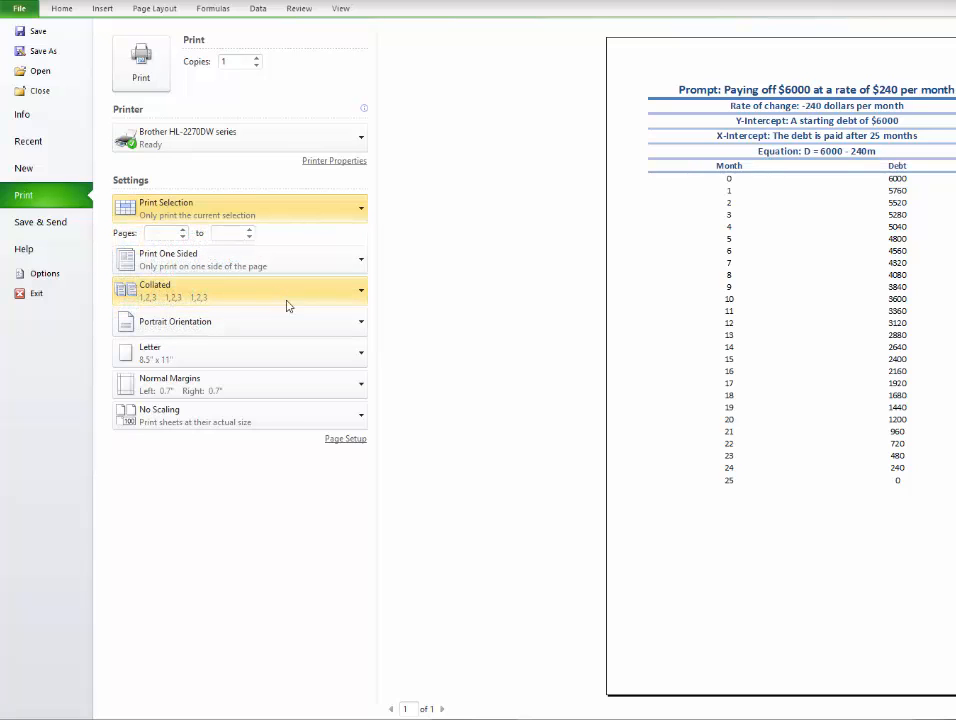
Turn on gridline printing in the page setup and return to the worksheet.
left_click(347, 440)
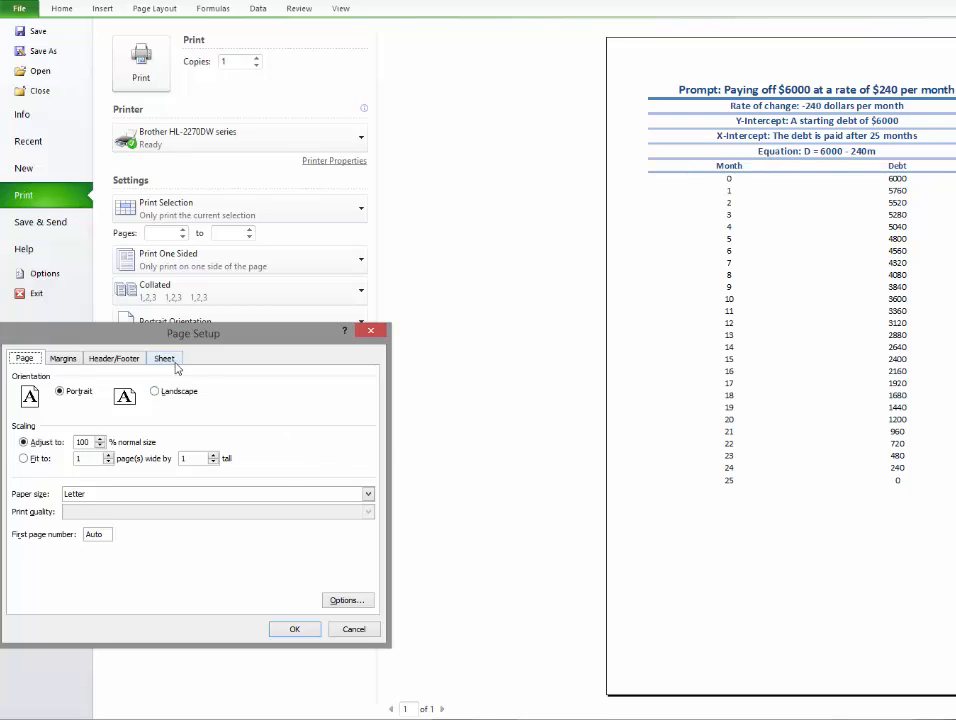
left_click(172, 361)
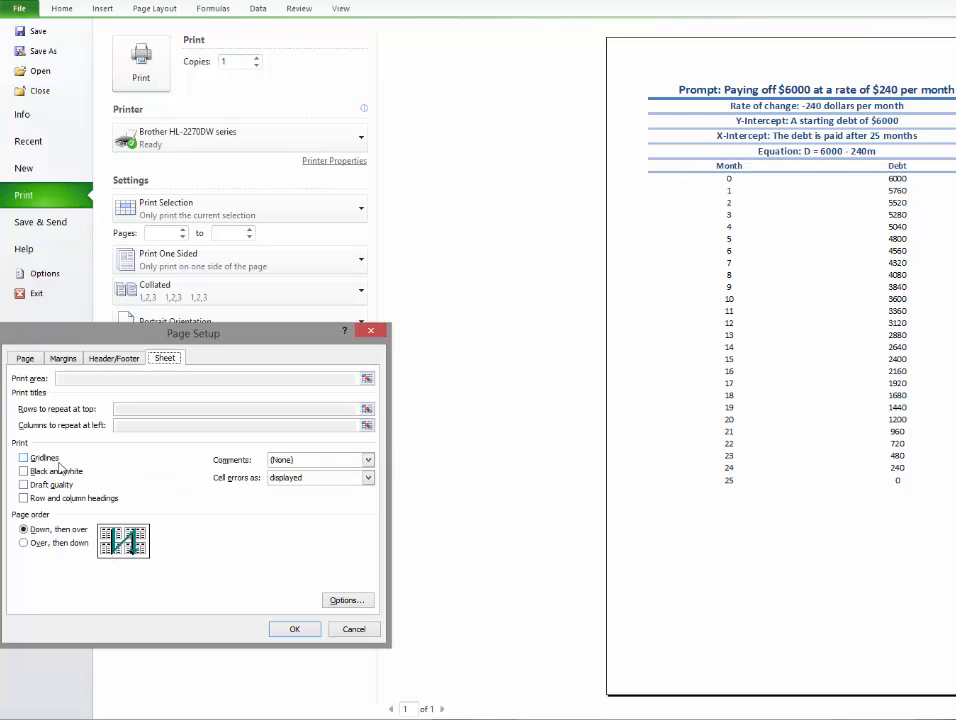
left_click(46, 460)
left_click(312, 632)
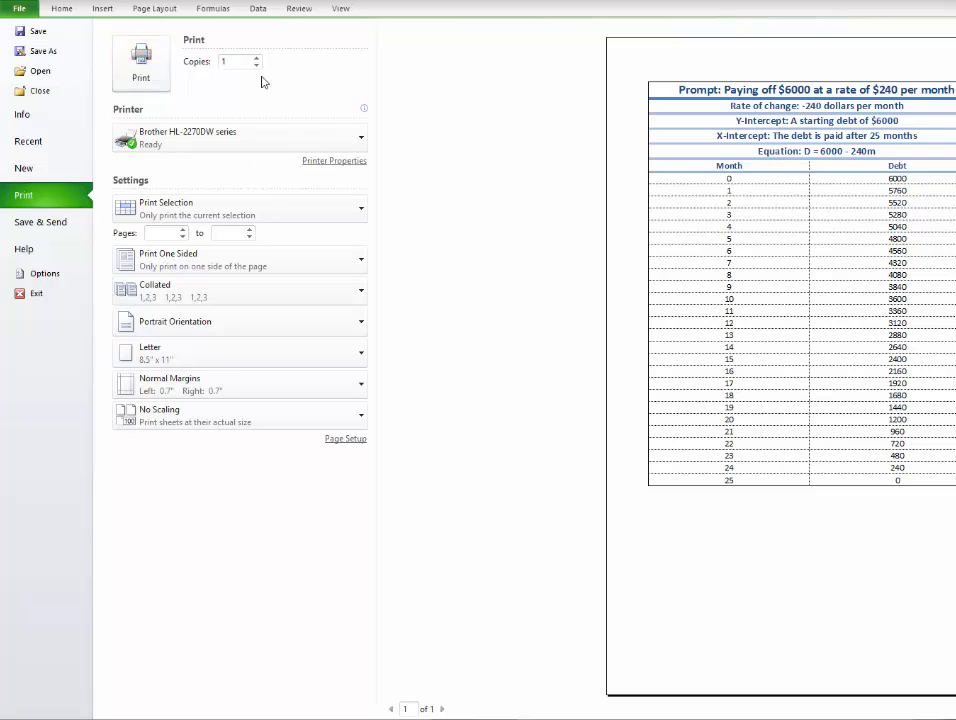
left_click(48, 11)
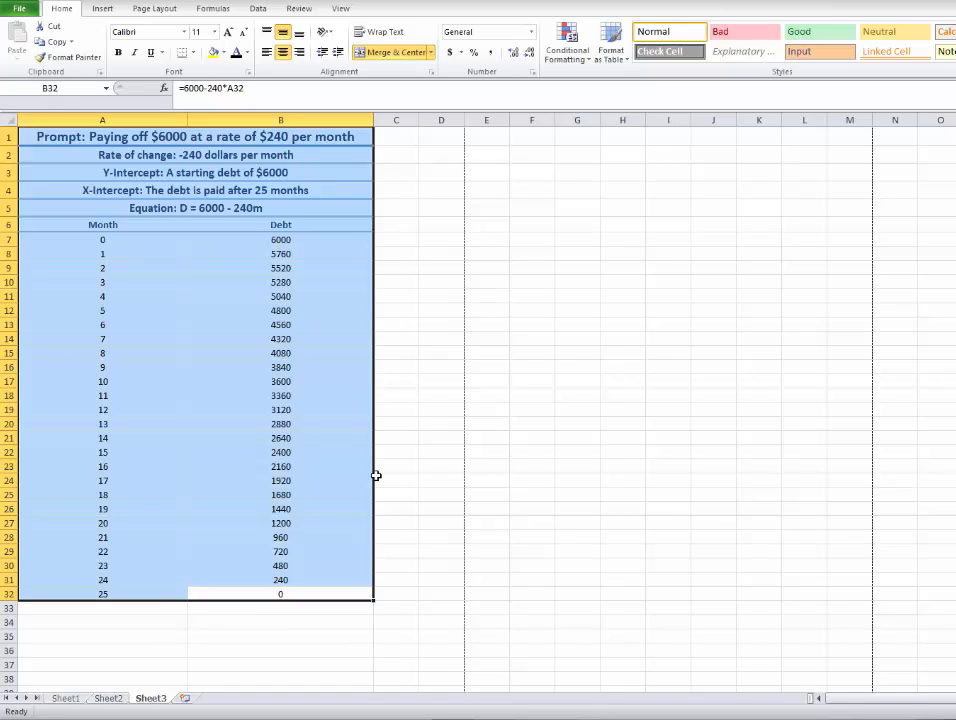
Copy the whole debt table A1:B32 and paste it beside the original starting at cell E1.
key("ctrl+c")
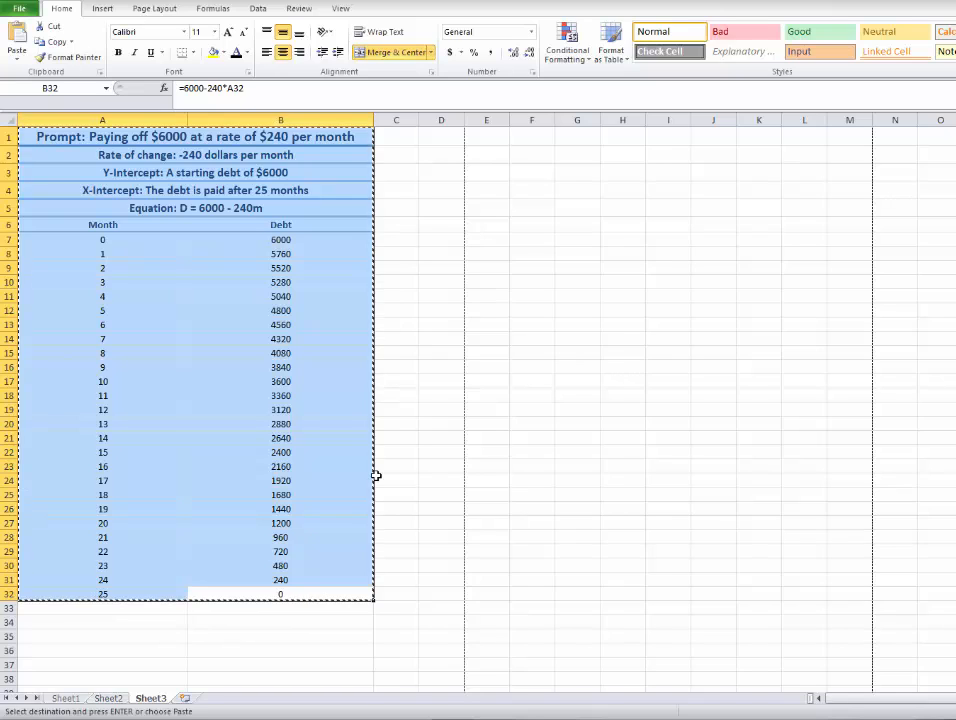
right_click(194, 325)
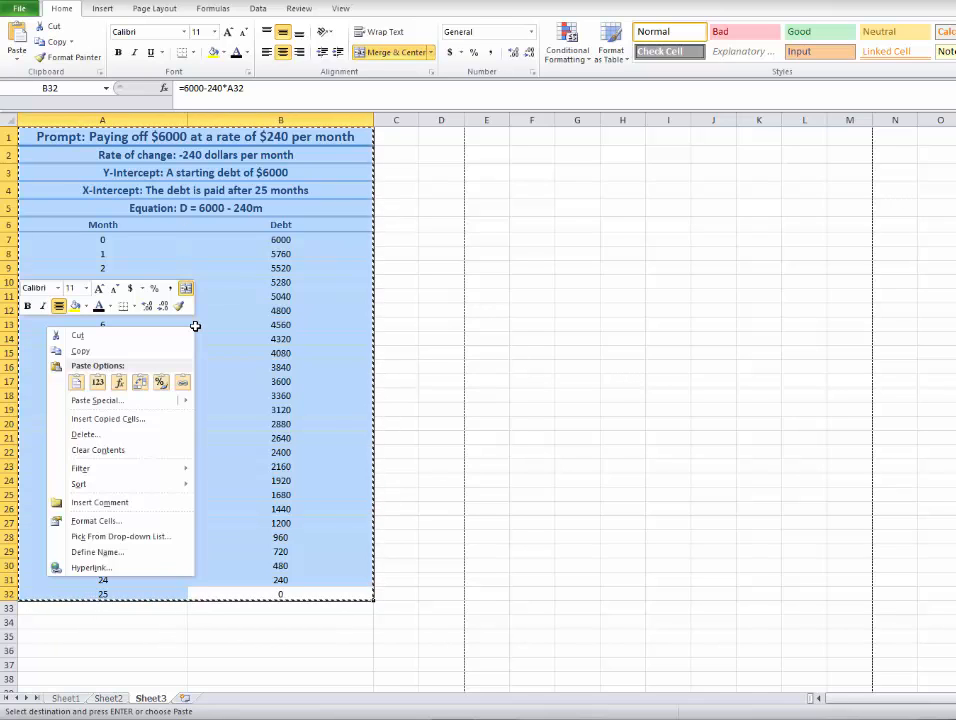
left_click(110, 353)
left_click(493, 137)
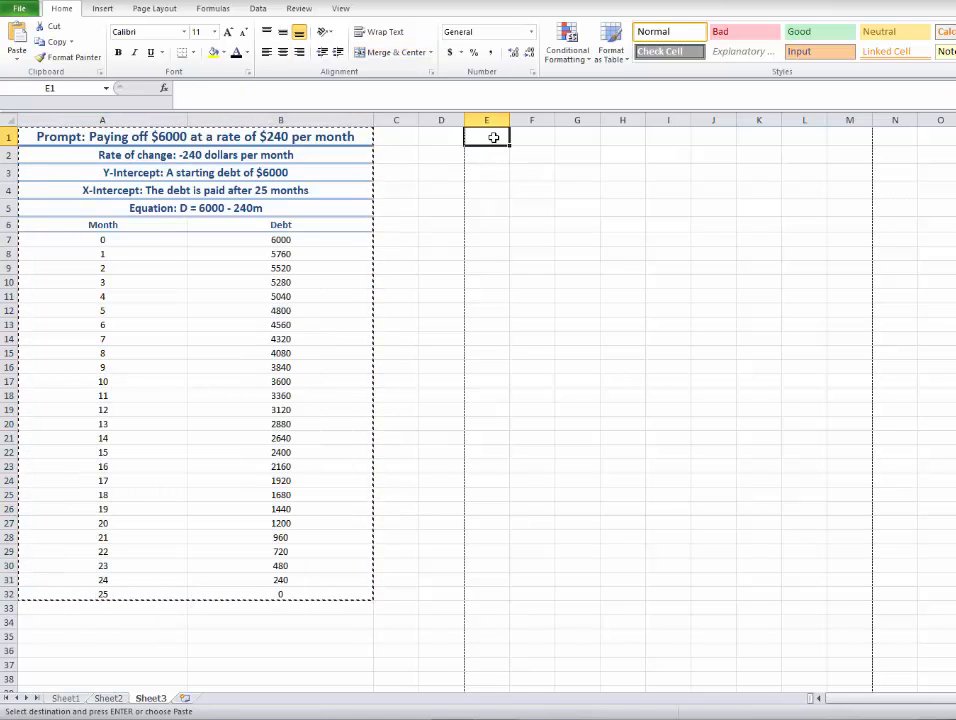
key("ctrl+v")
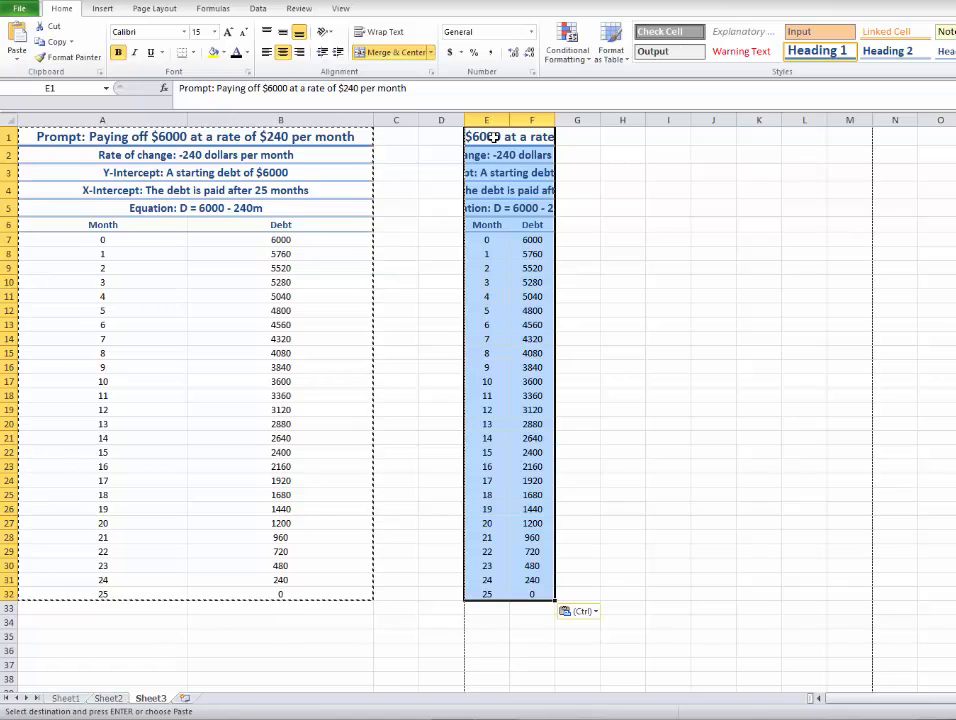
right_click(494, 137)
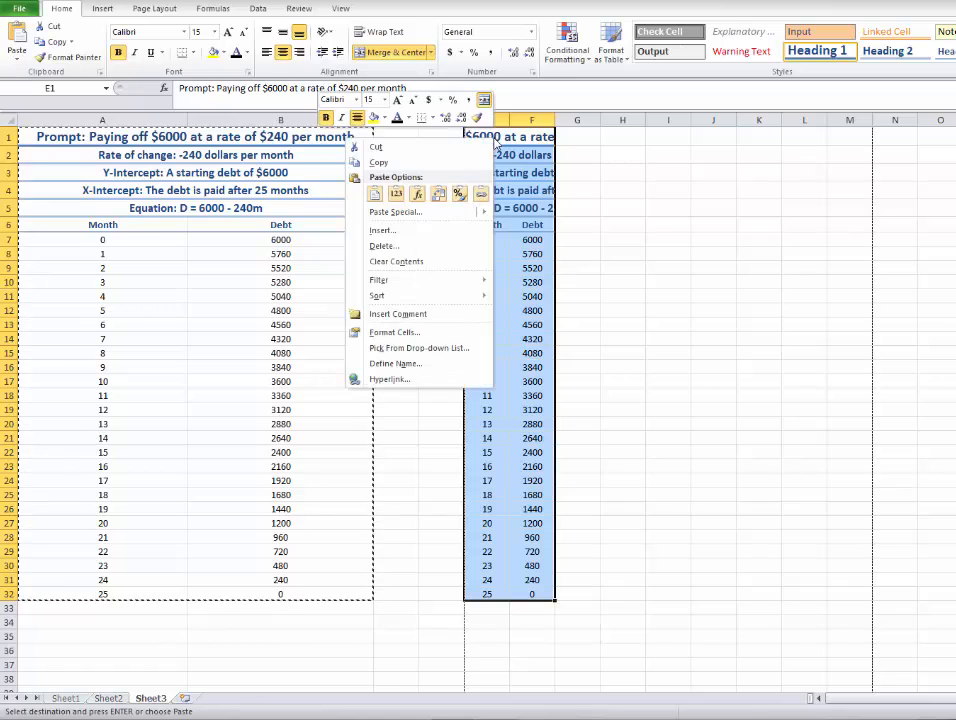
left_click(374, 197)
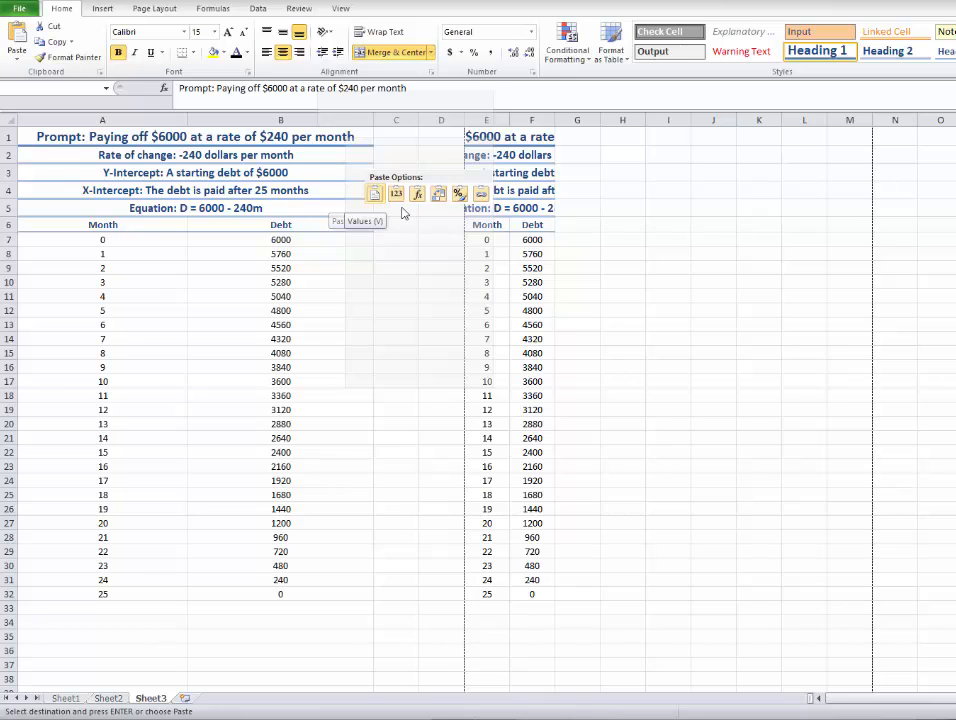
mouse_move(405, 217)
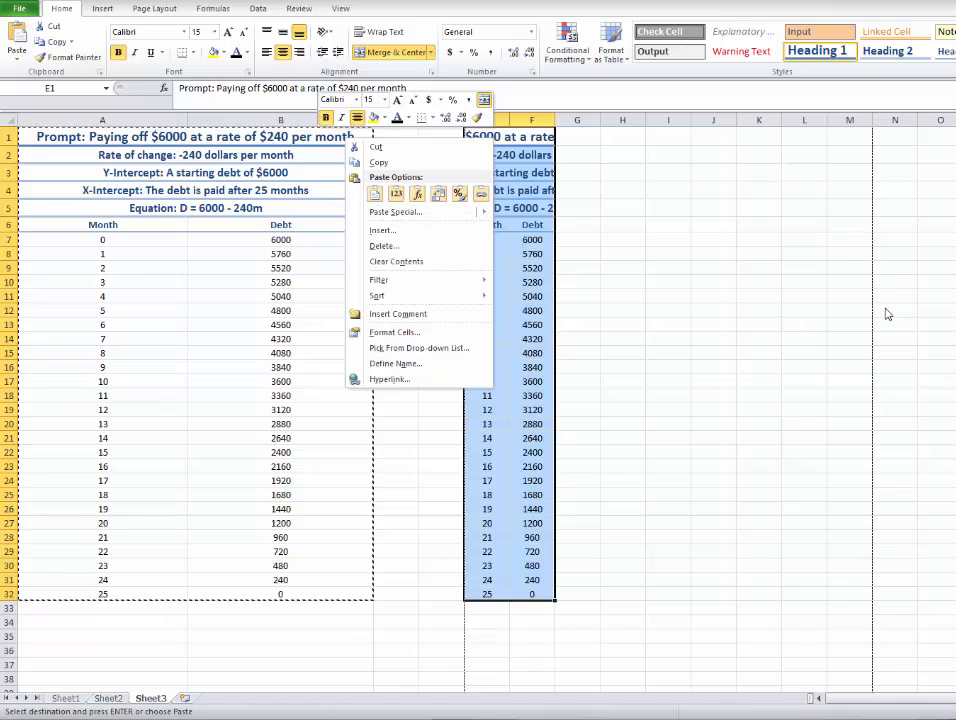
key("Escape")
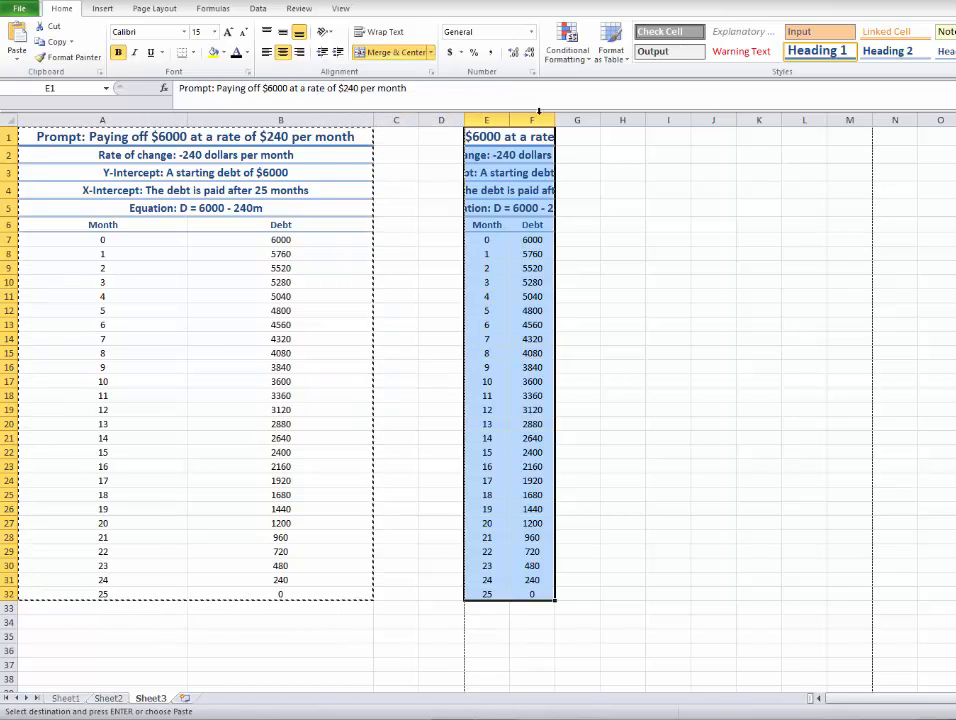
Widen columns E and F until the copied title fits, and check the formulas in the copied Month and Debt columns.
left_click_drag(556, 121, 661, 144)
left_click_drag(510, 121, 583, 121)
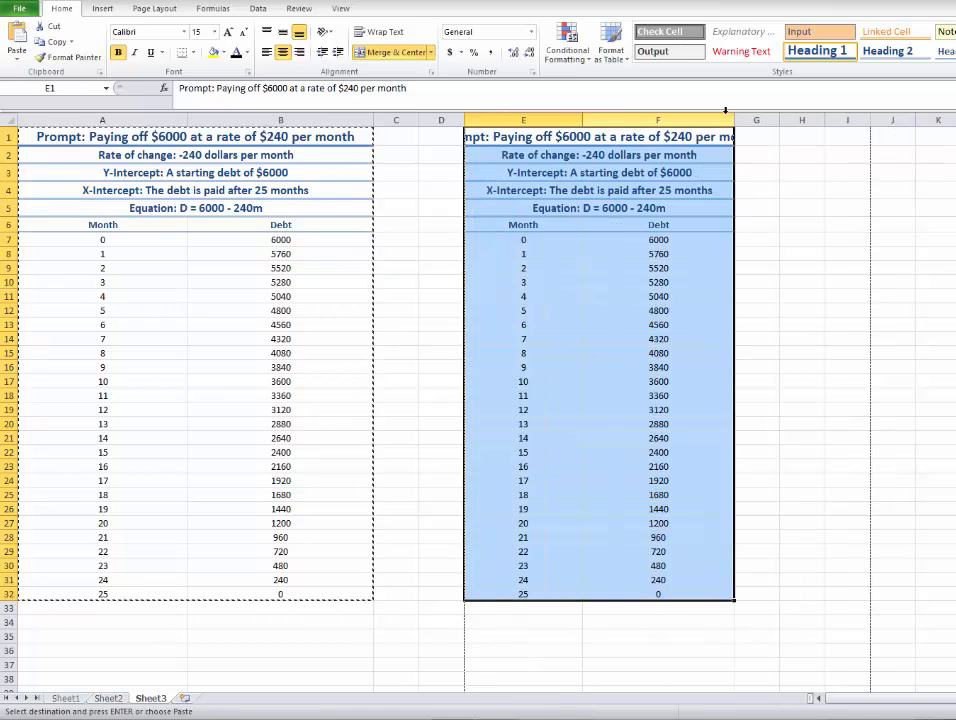
left_click_drag(734, 120, 800, 120)
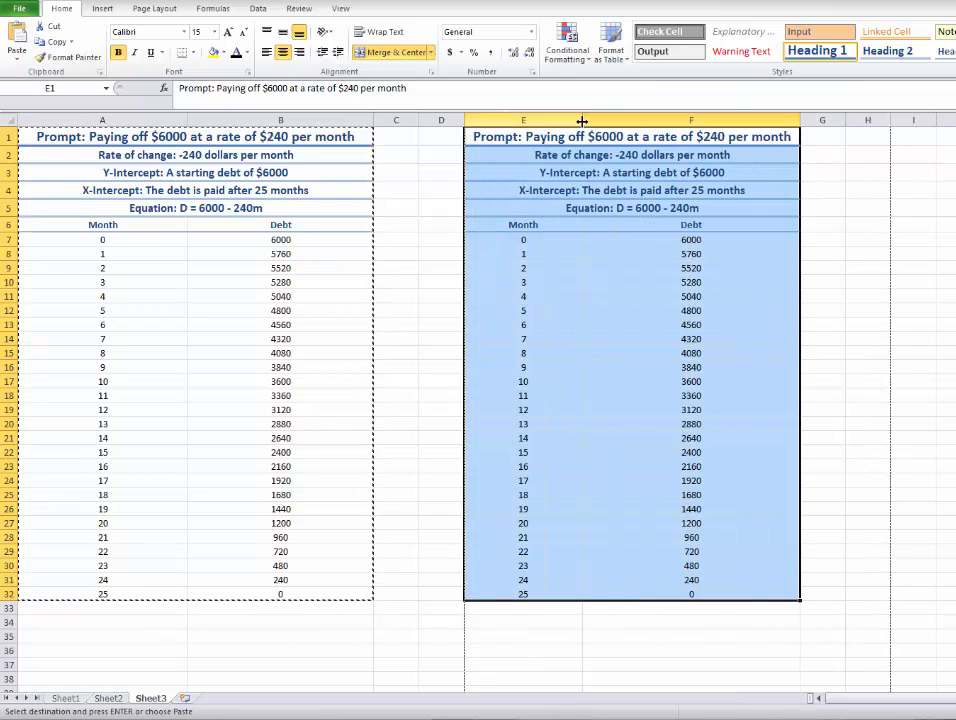
left_click_drag(583, 120, 627, 121)
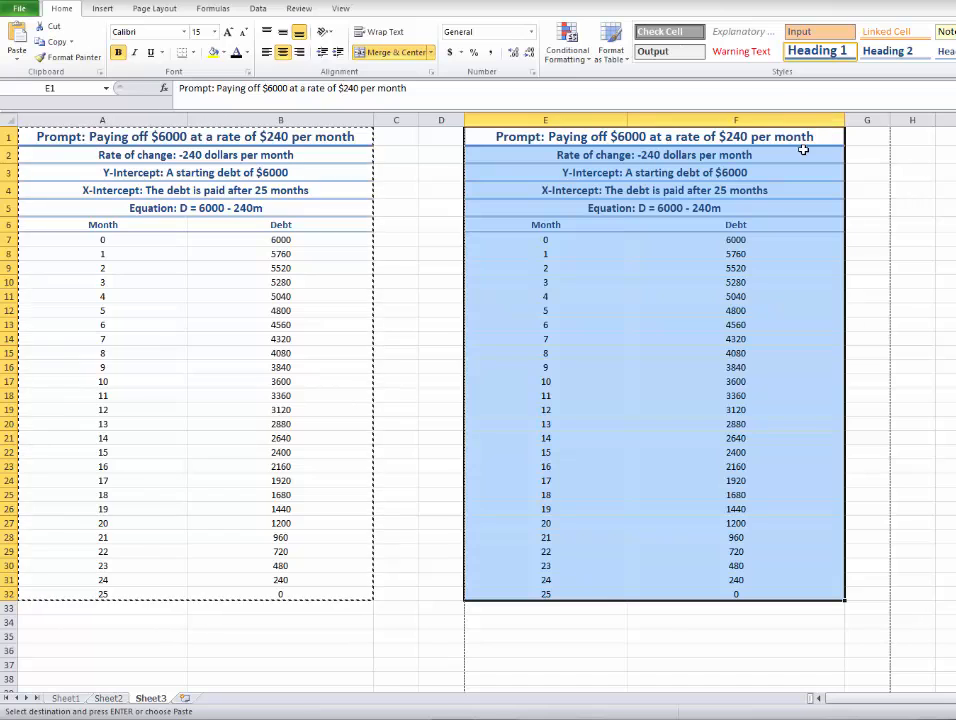
left_click(666, 272)
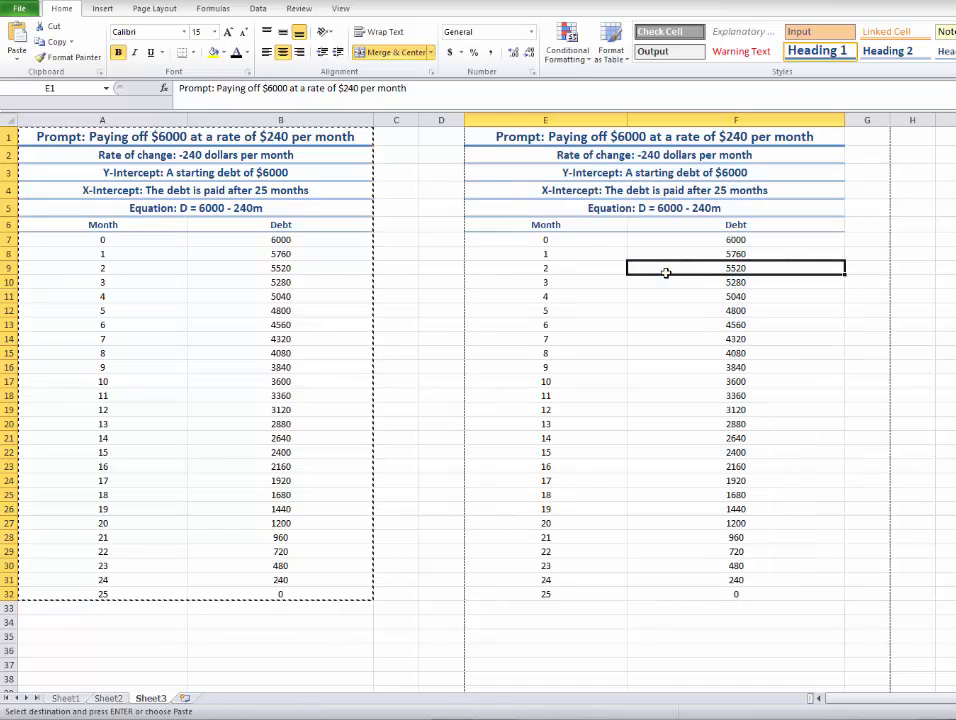
left_click(606, 240)
left_click(603, 257)
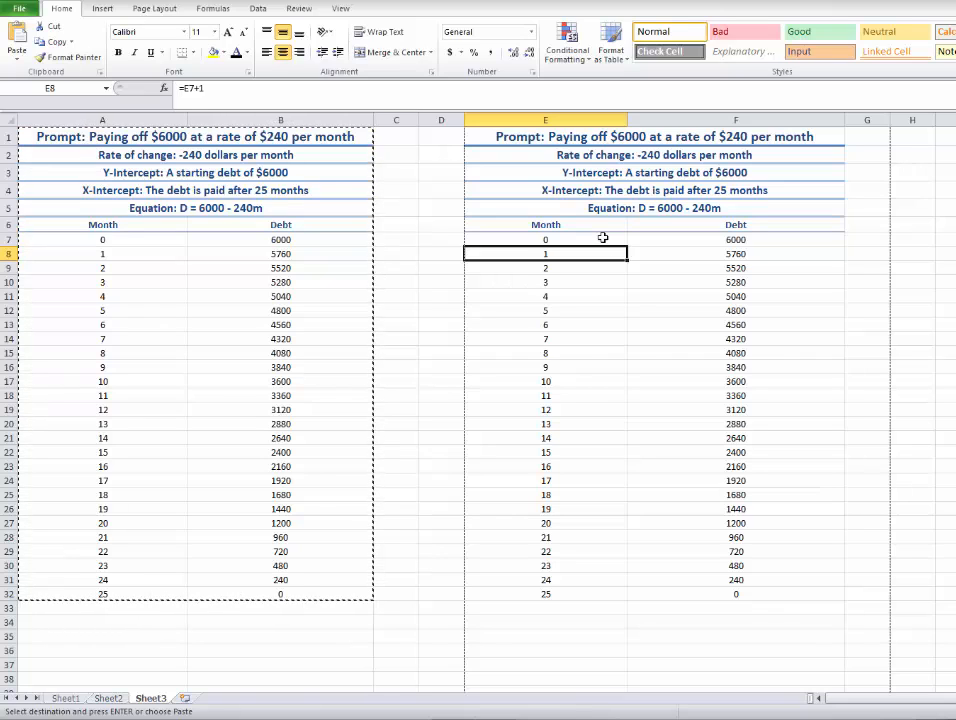
left_click(710, 240)
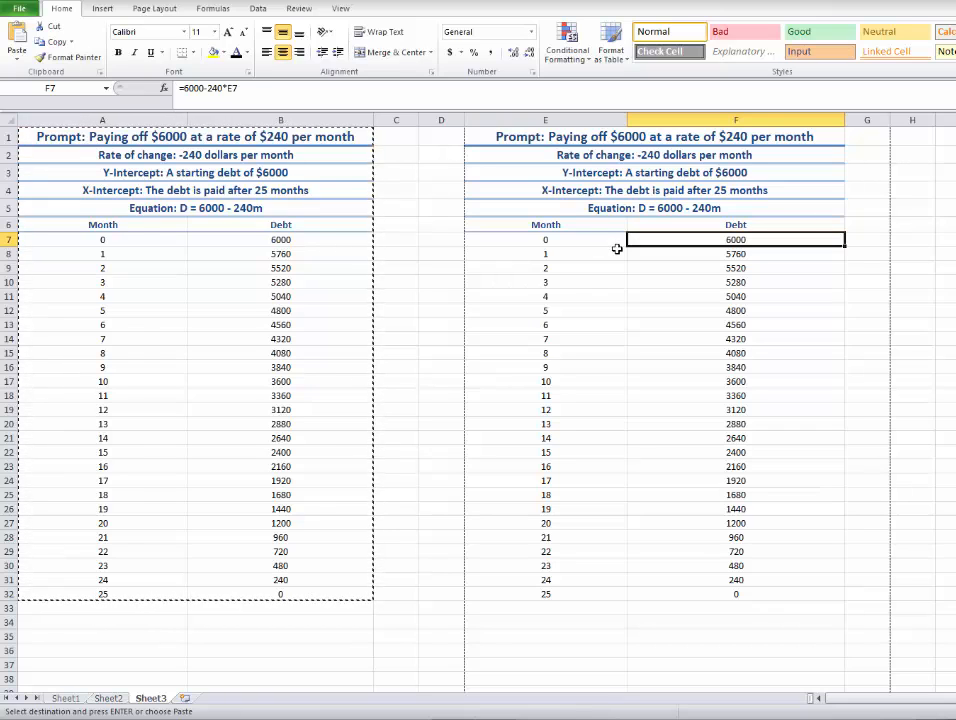
Replace the word "Prompt" in the copied table's title in E1 with "Altered 1".
left_click(555, 141)
double_click(555, 141)
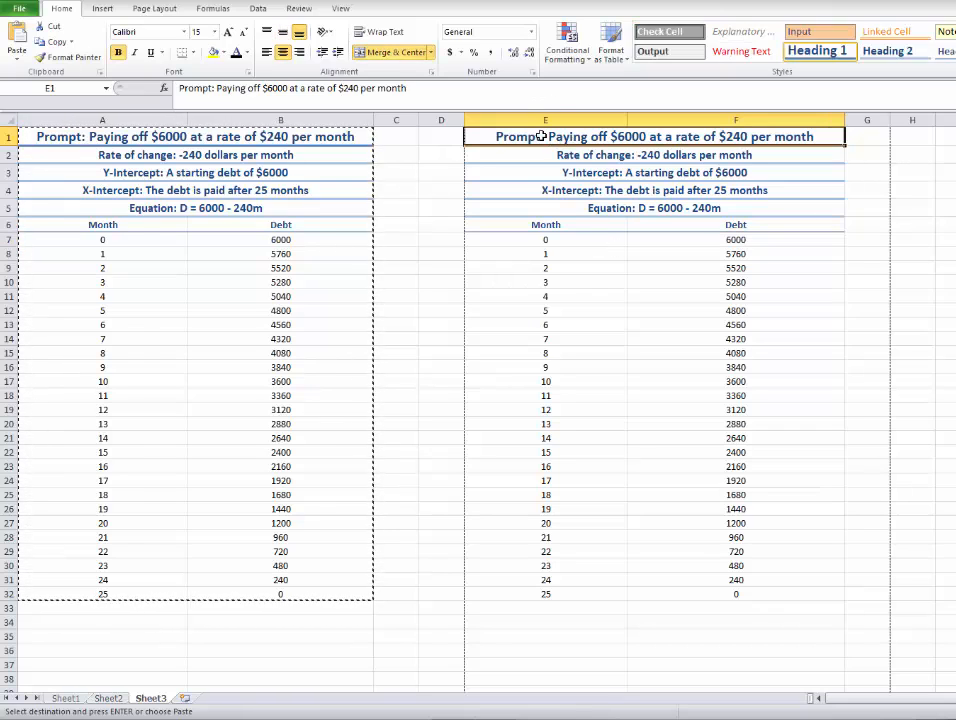
key("BackSpace")
key("BackSpace")
key("BackSpace")
key("BackSpace")
key("BackSpace")
key("BackSpace")
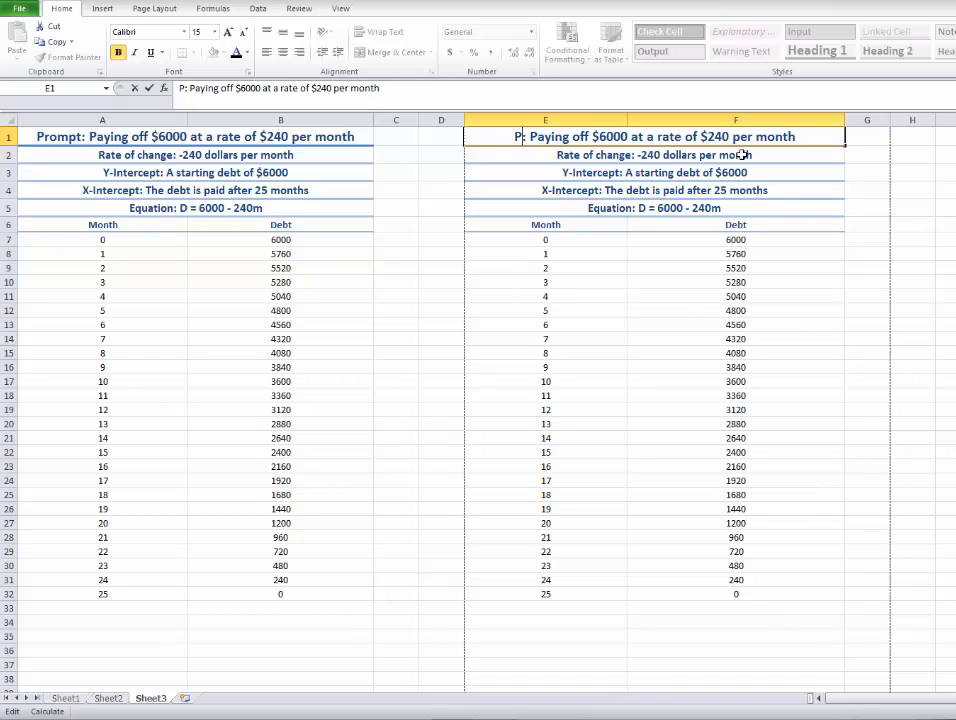
type("A")
type("ltered")
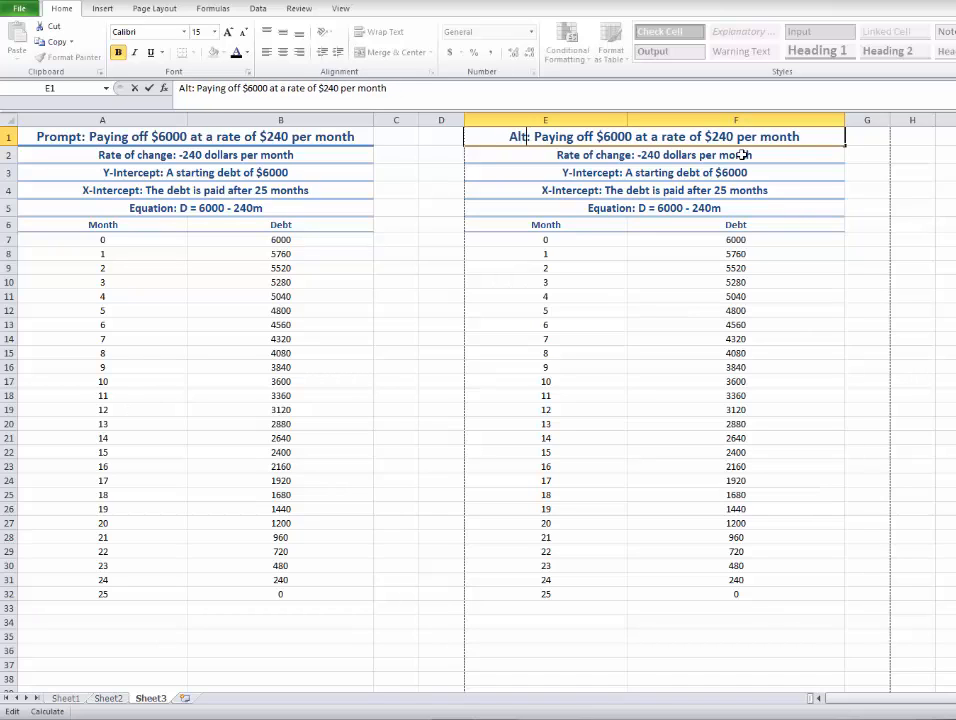
type(" !")
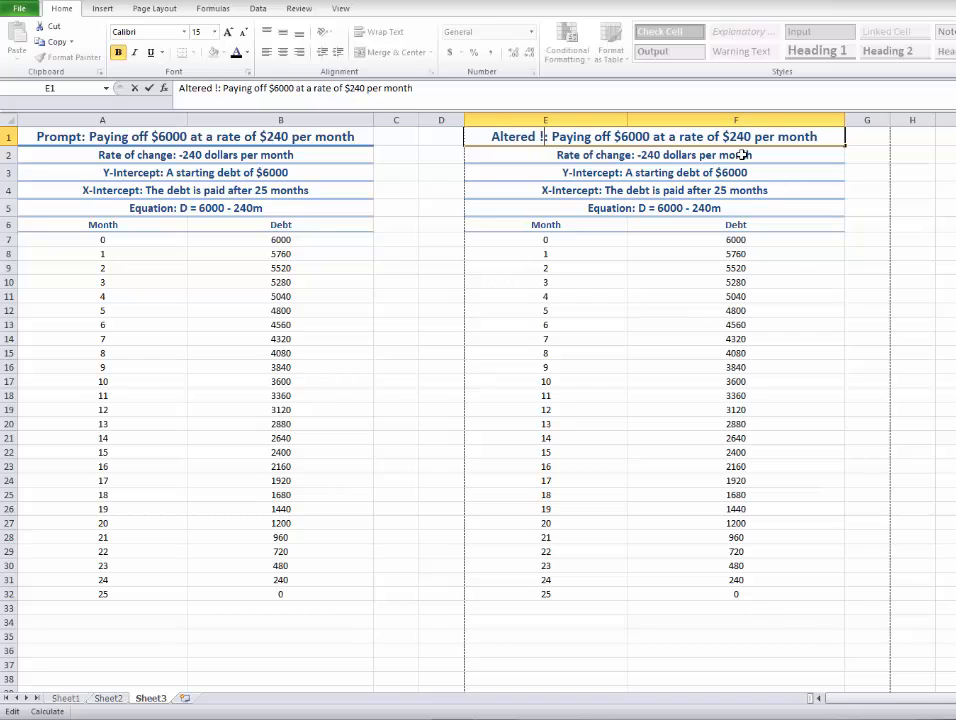
key("BackSpace")
type("1")
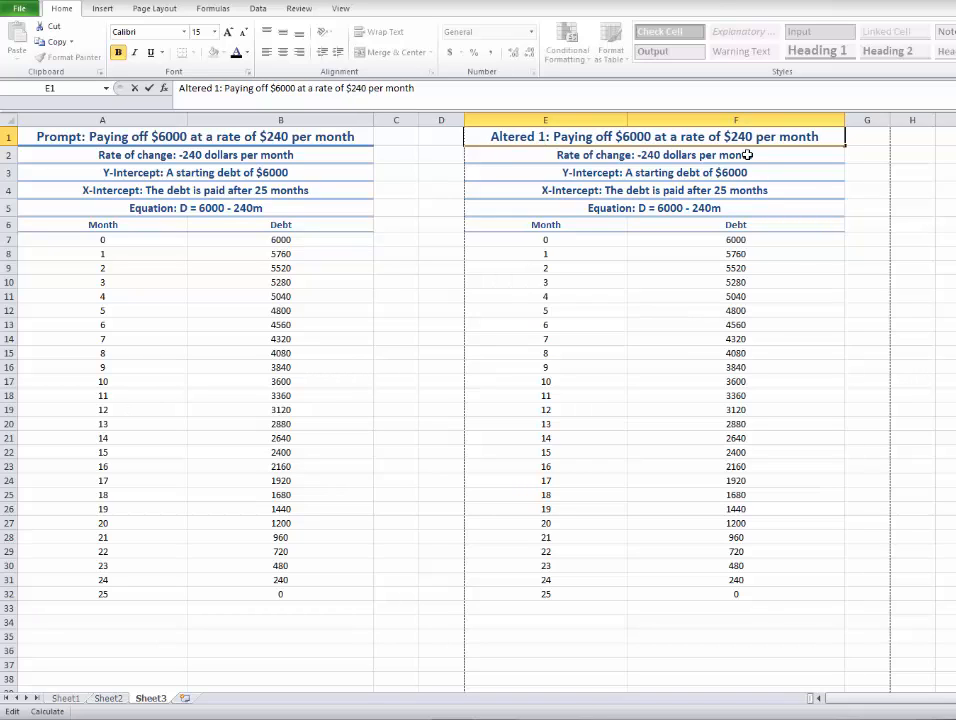
Change the monthly rate in the copied table's title to $400.
left_click_drag(728, 140, 753, 138)
left_click(753, 138)
key("BackSpace")
key("BackSpace")
key("BackSpace")
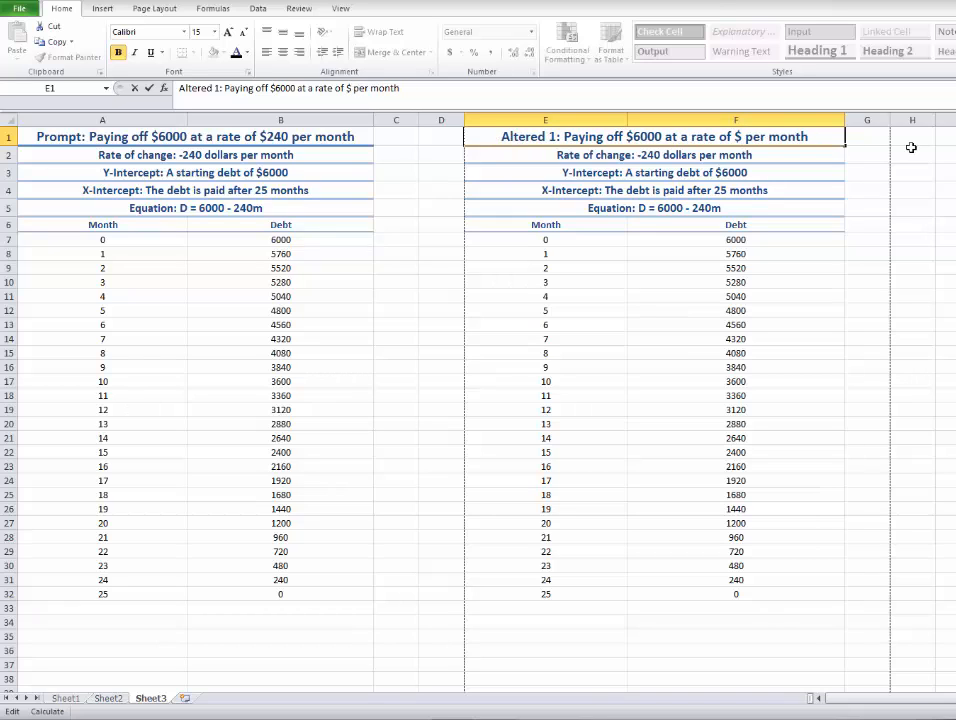
type("400")
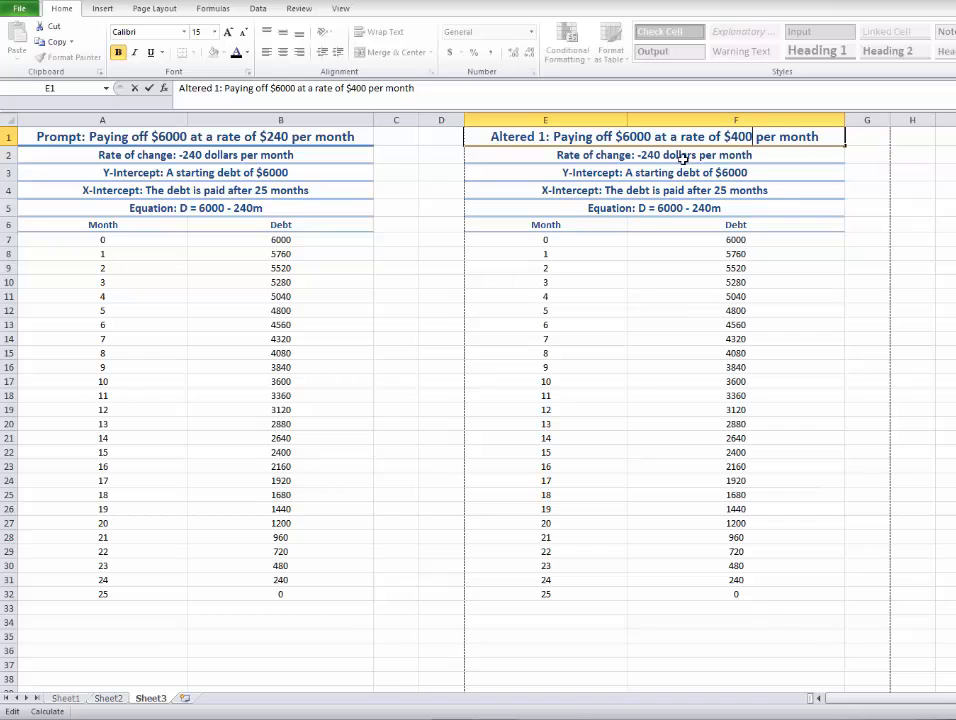
Change the rate of change line in E2 to -400 dollars per month.
left_click(653, 156)
double_click(653, 156)
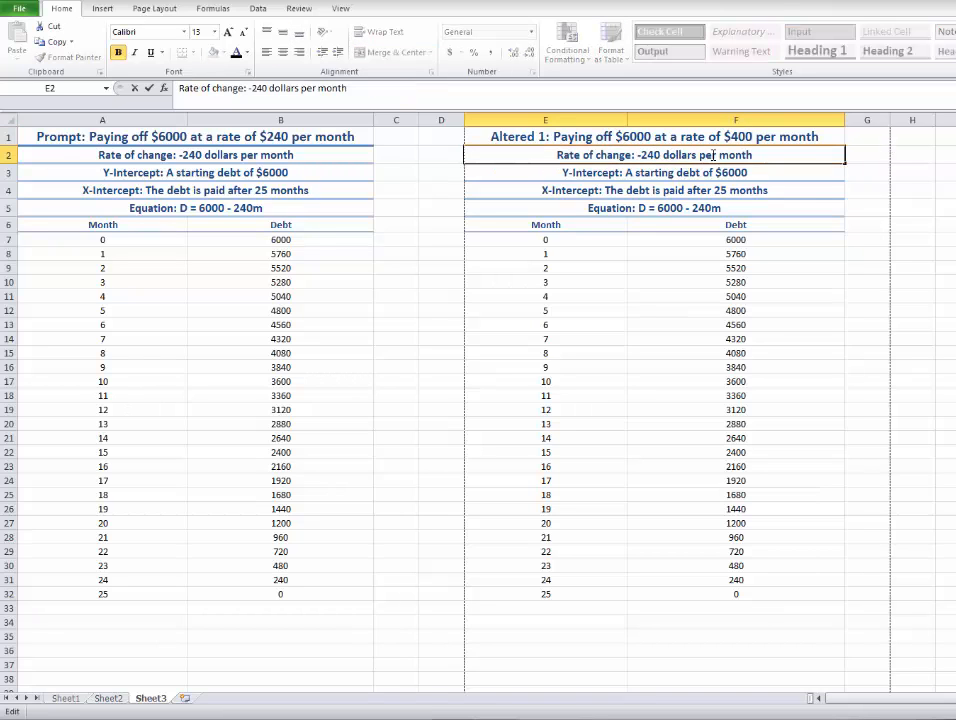
key("BackSpace")
key("Right")
key("Right")
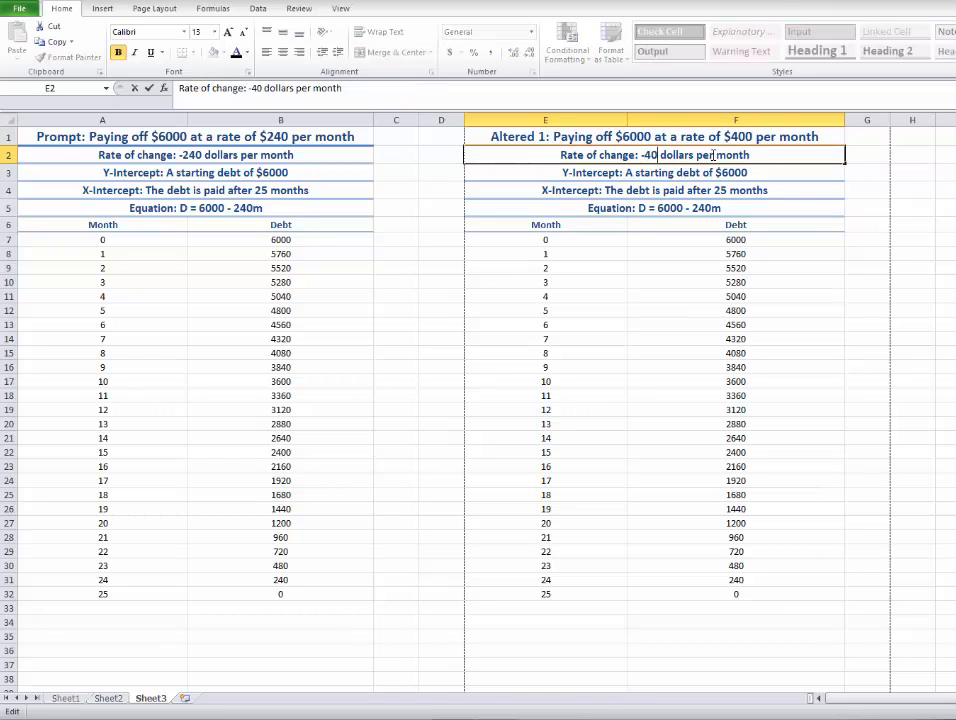
type("0")
left_click(730, 174)
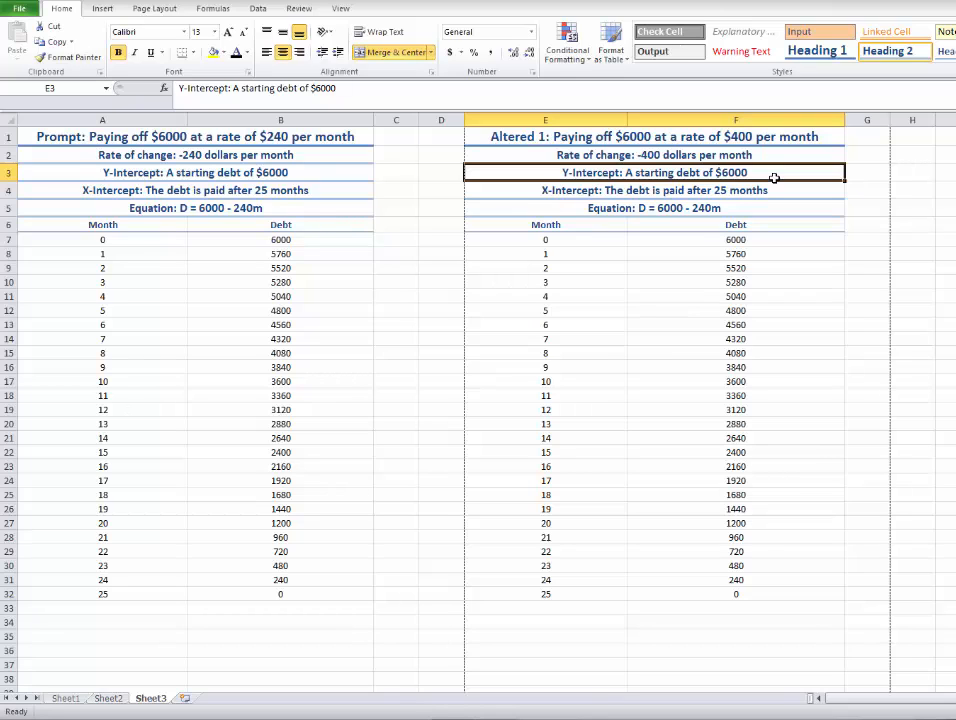
Delete the number of months from the X-Intercept line in E4, leaving the rest of the text.
double_click(652, 190)
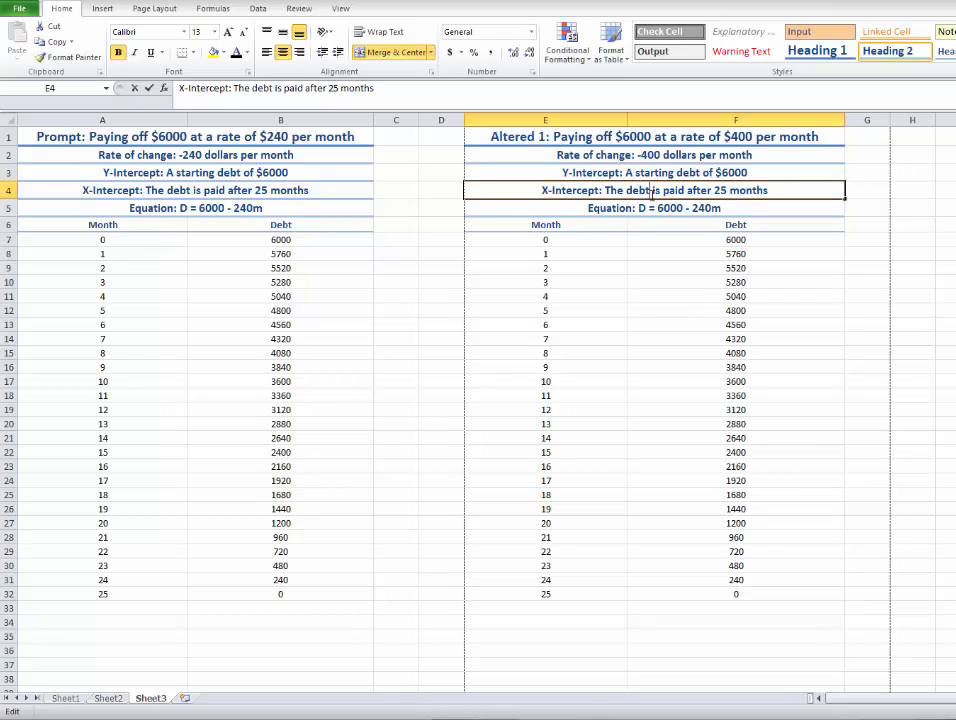
left_click(726, 190)
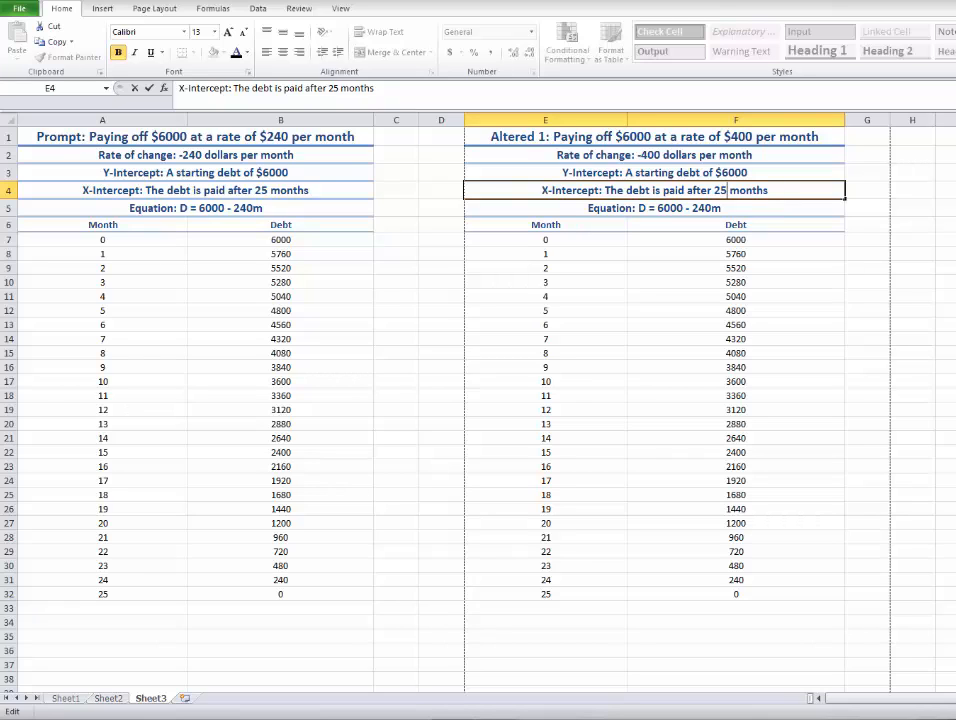
key("BackSpace")
key("BackSpace")
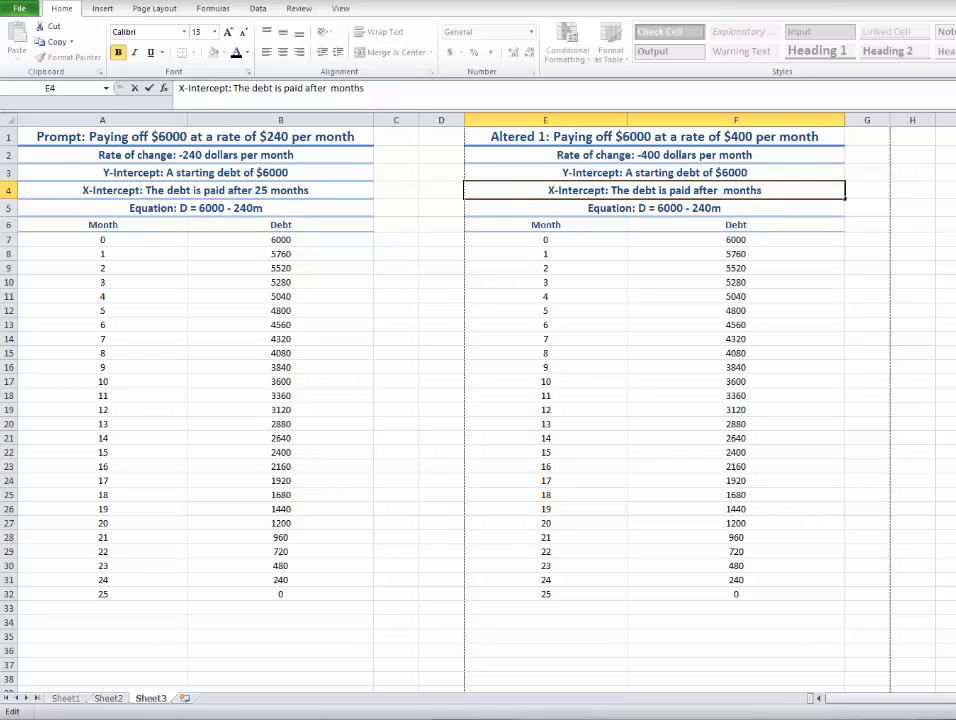
Change the equation line in E5 to D = 6000 - 400m.
left_click(714, 208)
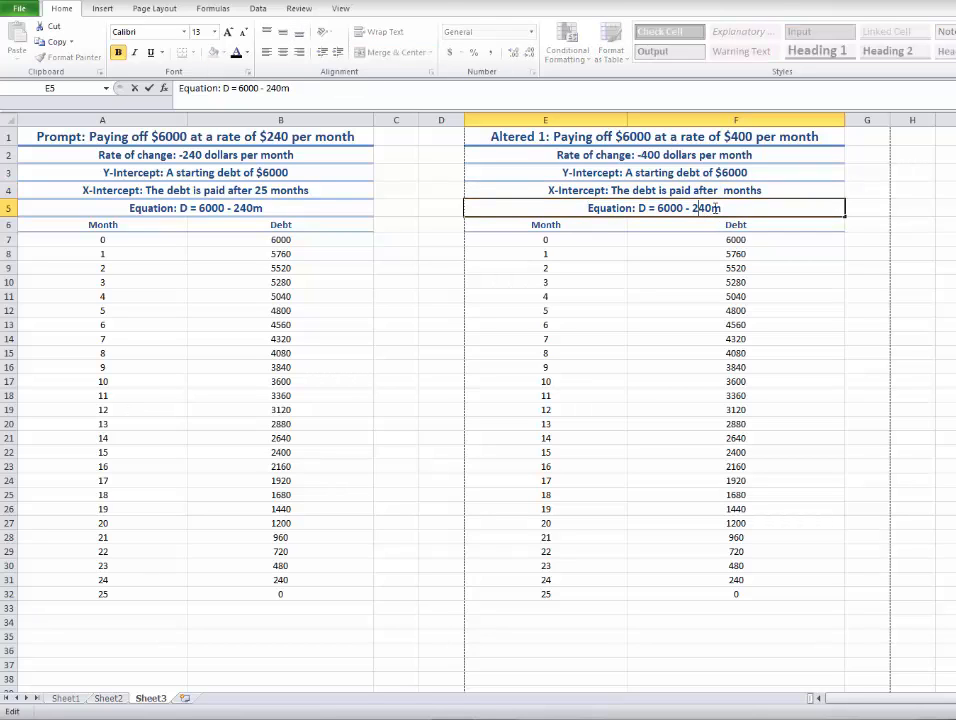
key("BackSpace")
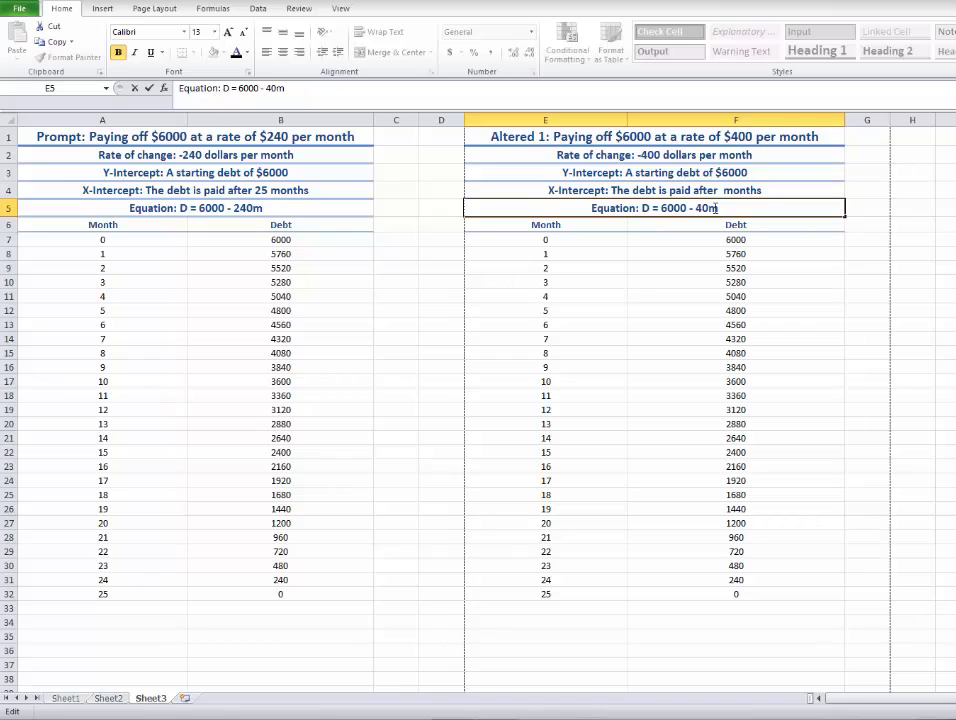
type("0")
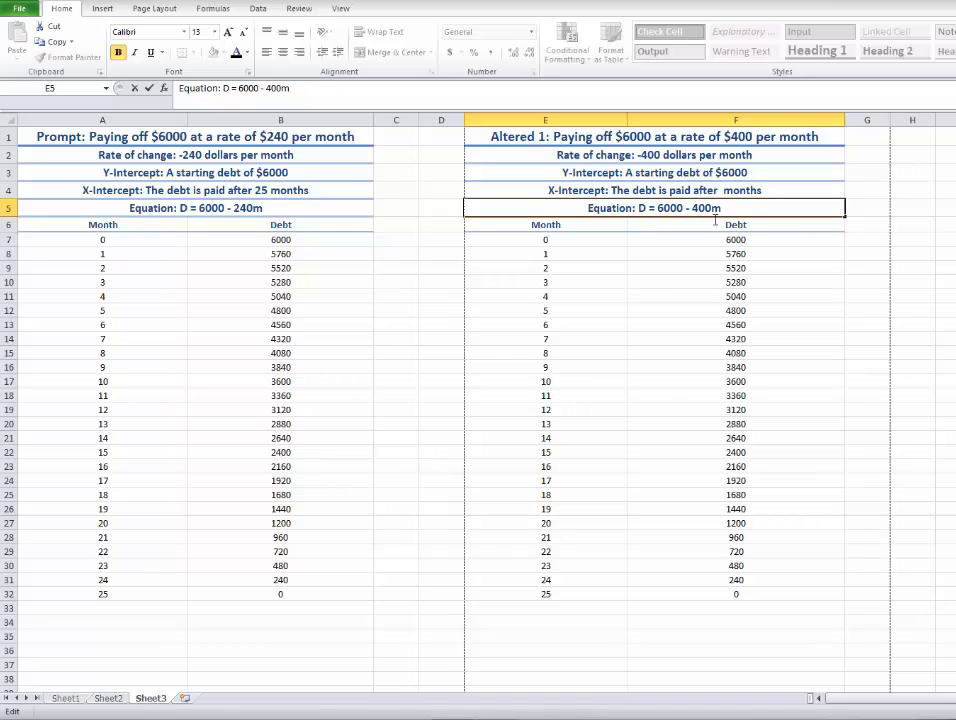
Edit the first Debt formula in F7 to =6000-400*E7 and check the formulas in the cells below.
left_click(687, 242)
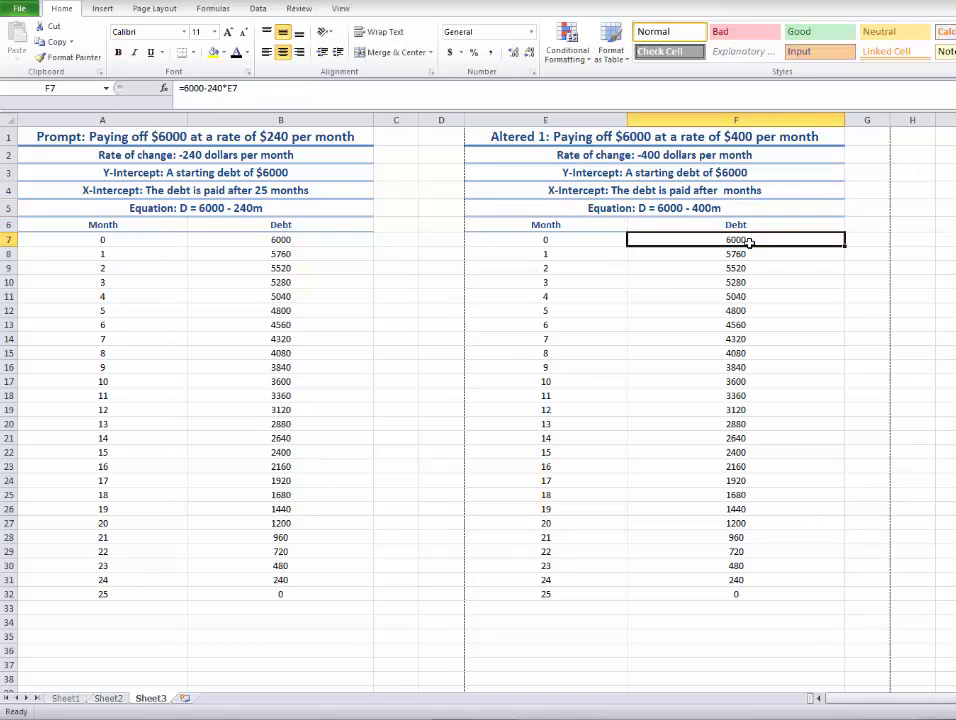
double_click(692, 241)
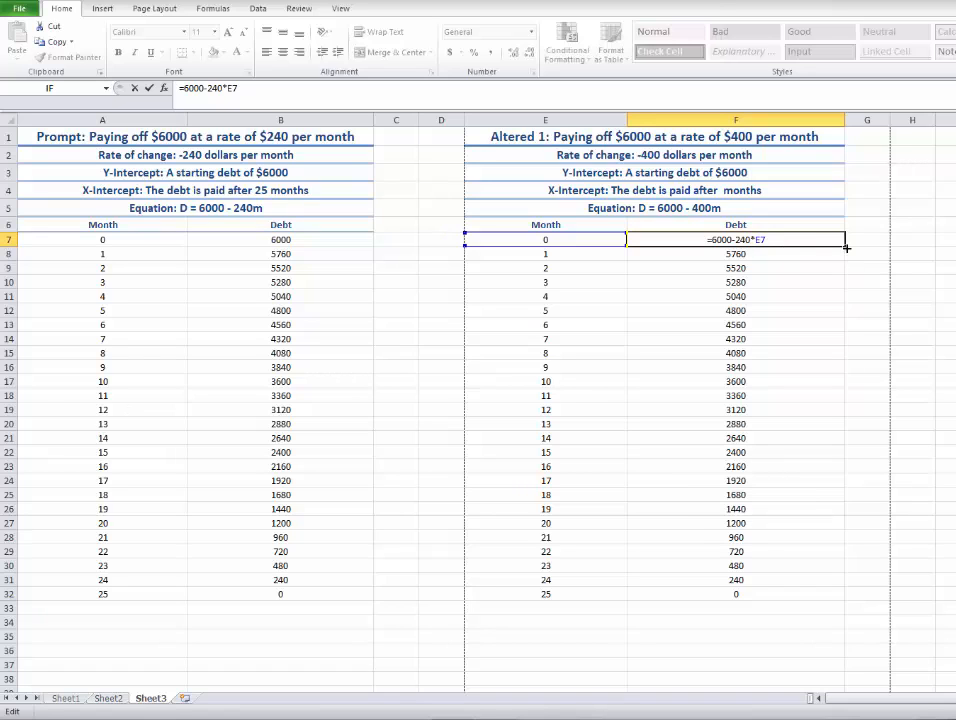
key("BackSpace")
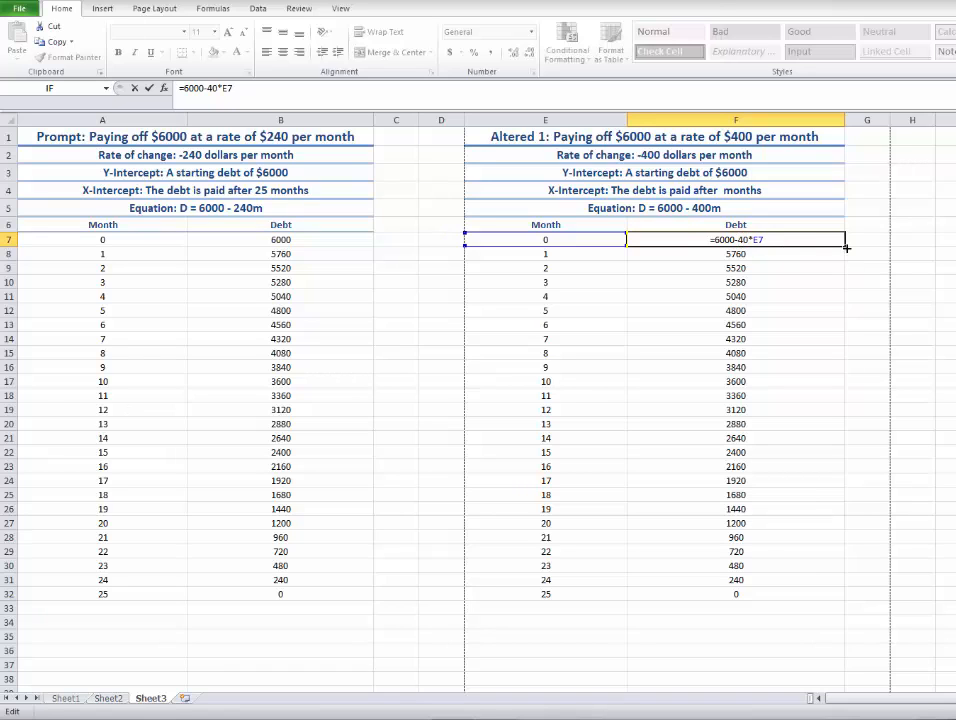
type("0")
left_click(693, 338)
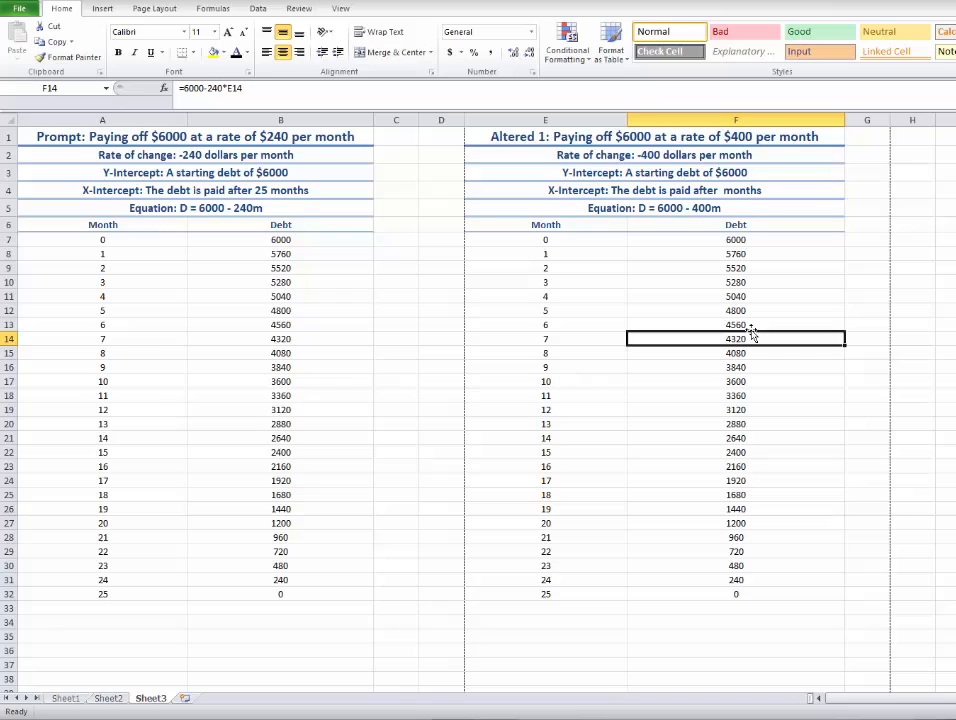
left_click(750, 243)
left_click(750, 254)
left_click(760, 326)
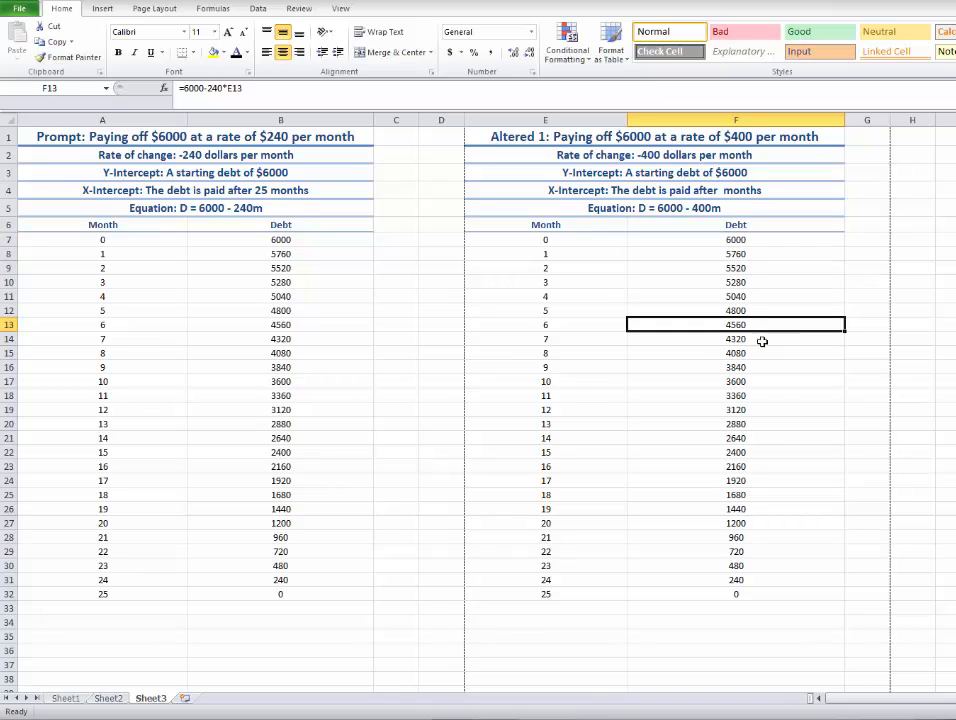
Fill the Debt formula from F7 down through F32 in the altered table.
left_click(688, 243)
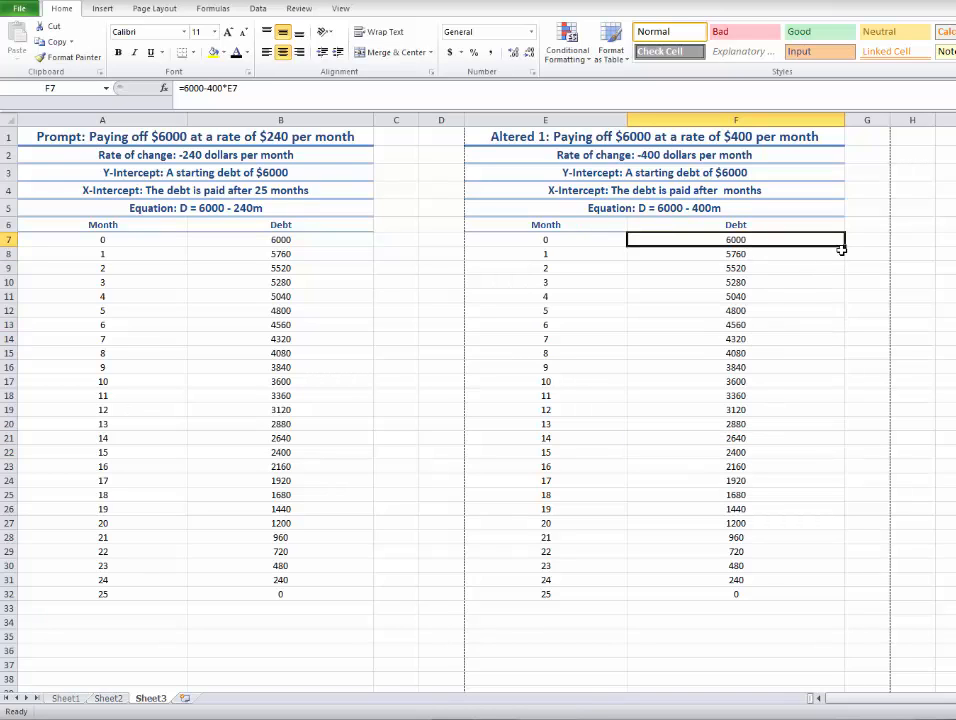
left_click_drag(843, 247, 849, 604)
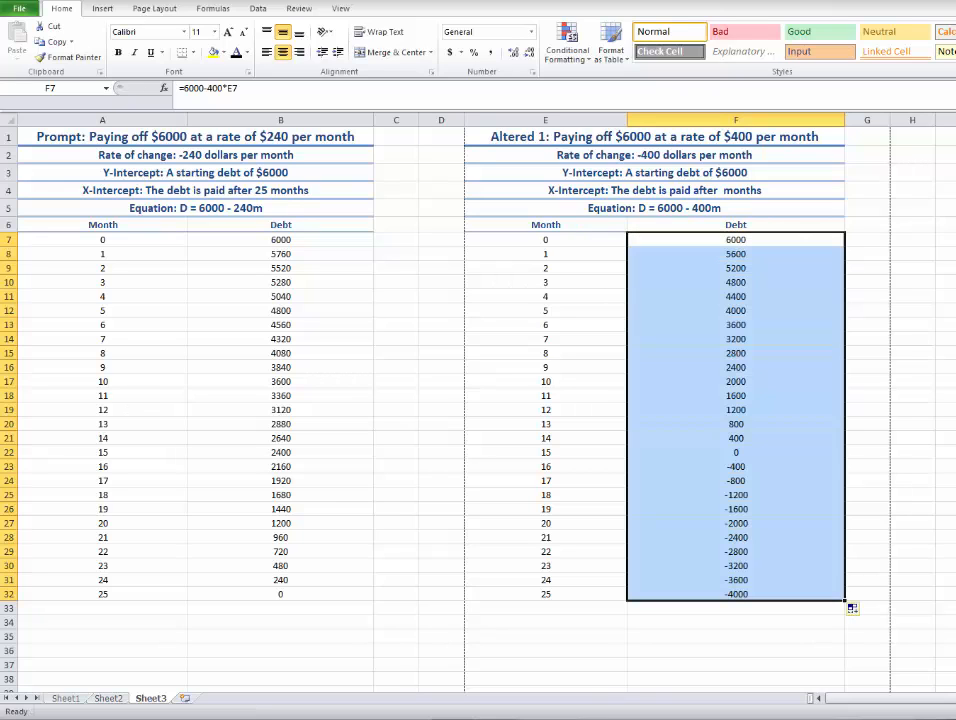
left_click(880, 594)
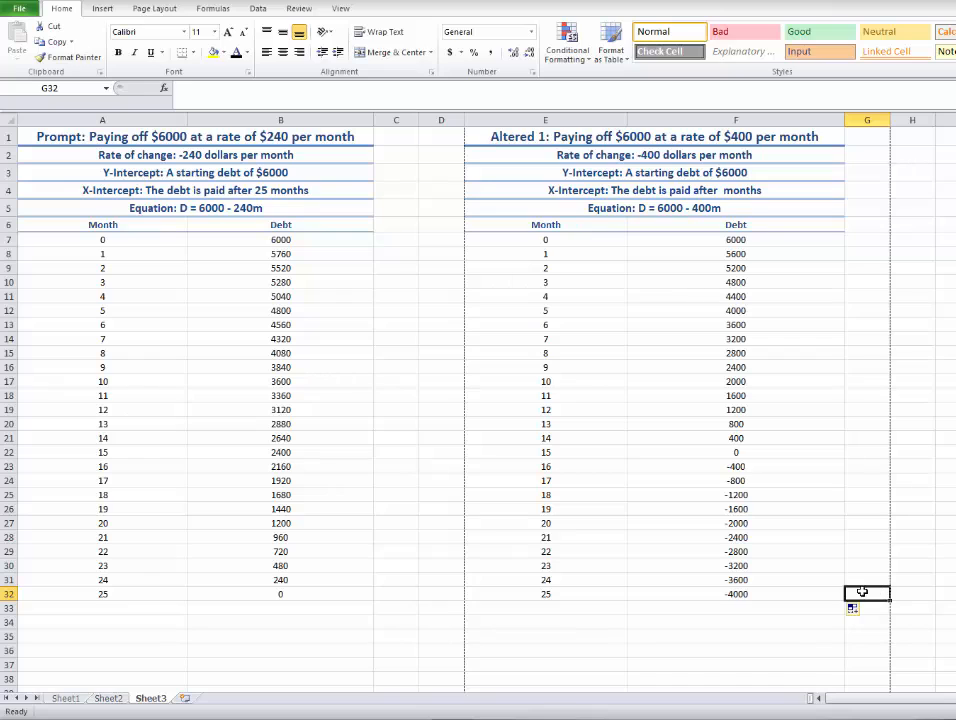
Clear the rows of the altered table with negative debt, months 16 to 25 in E23:F32.
left_click_drag(826, 597, 499, 461)
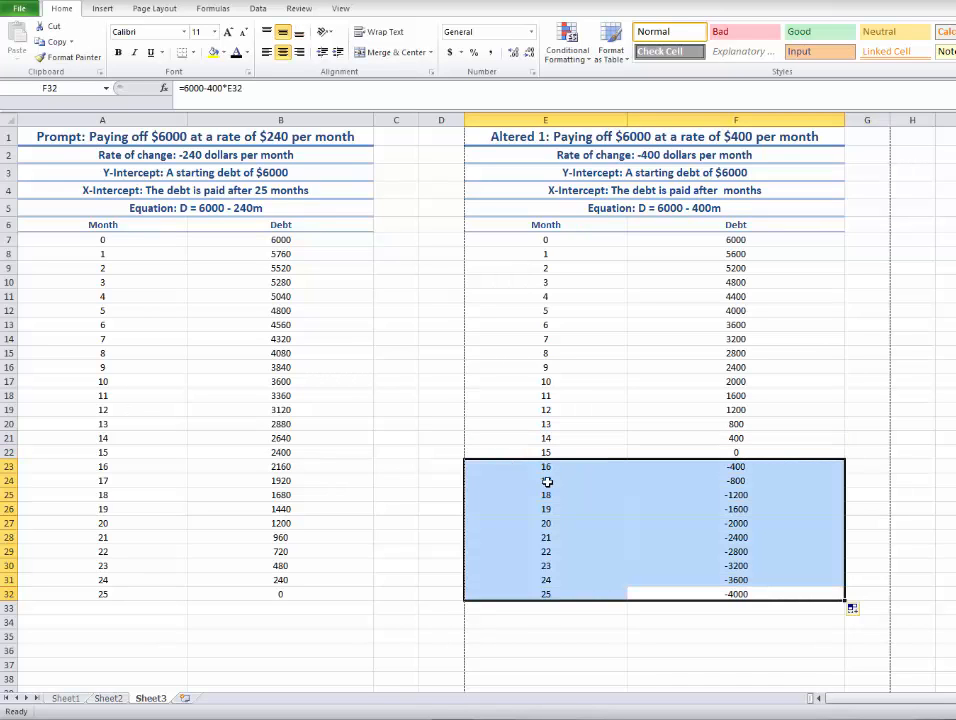
key("Delete")
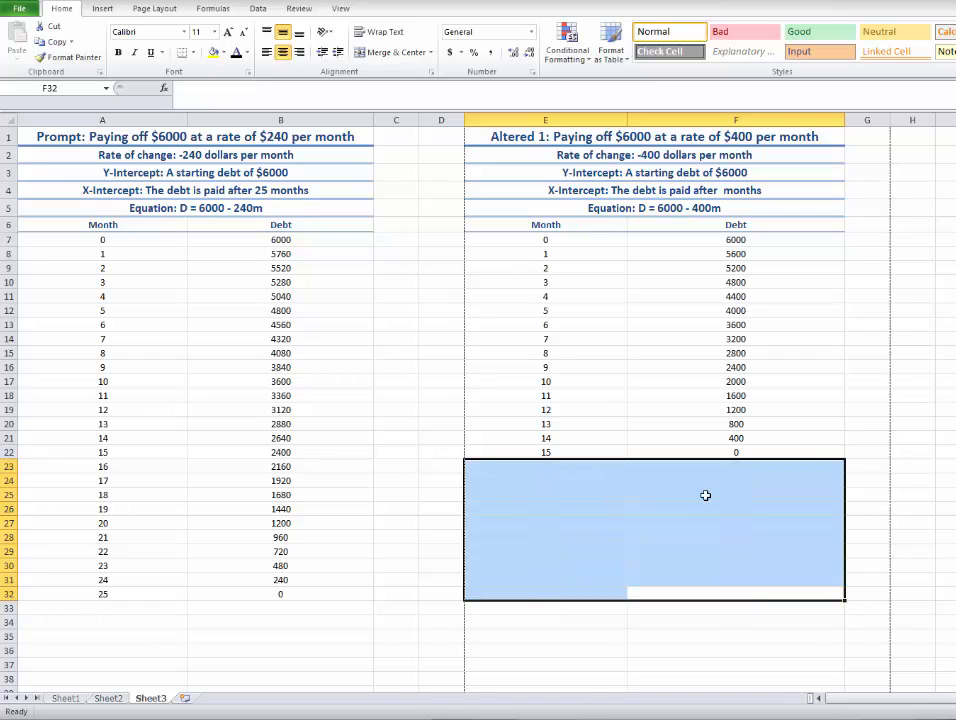
left_click(884, 381)
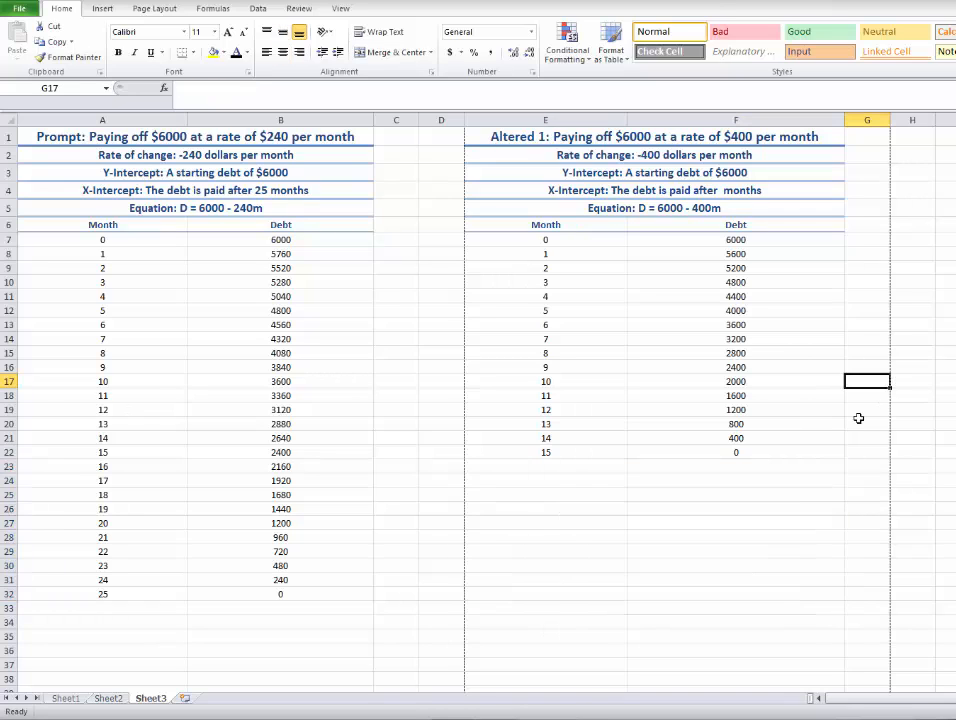
Complete the X-Intercept line in E4 so it says the debt is paid after 15 months.
left_click(794, 438)
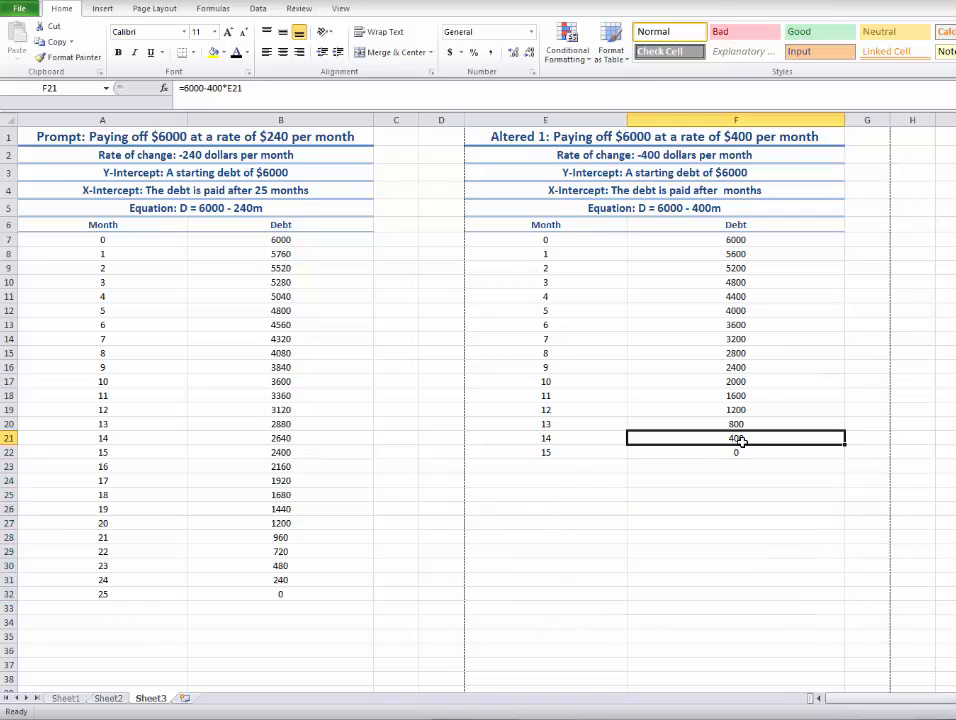
double_click(723, 190)
type("15")
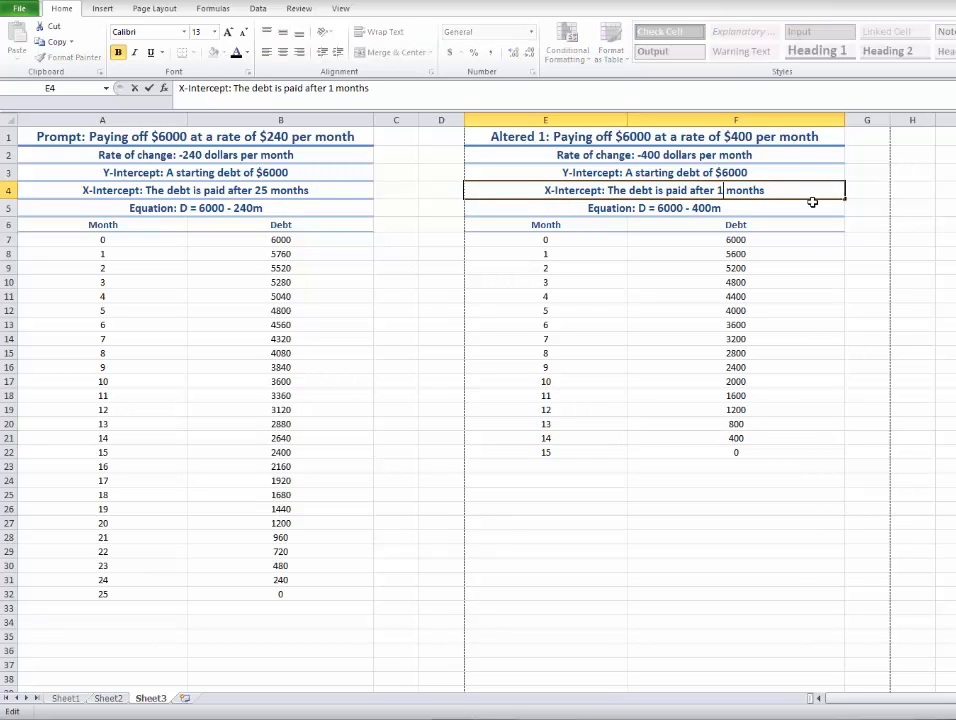
left_click(805, 364)
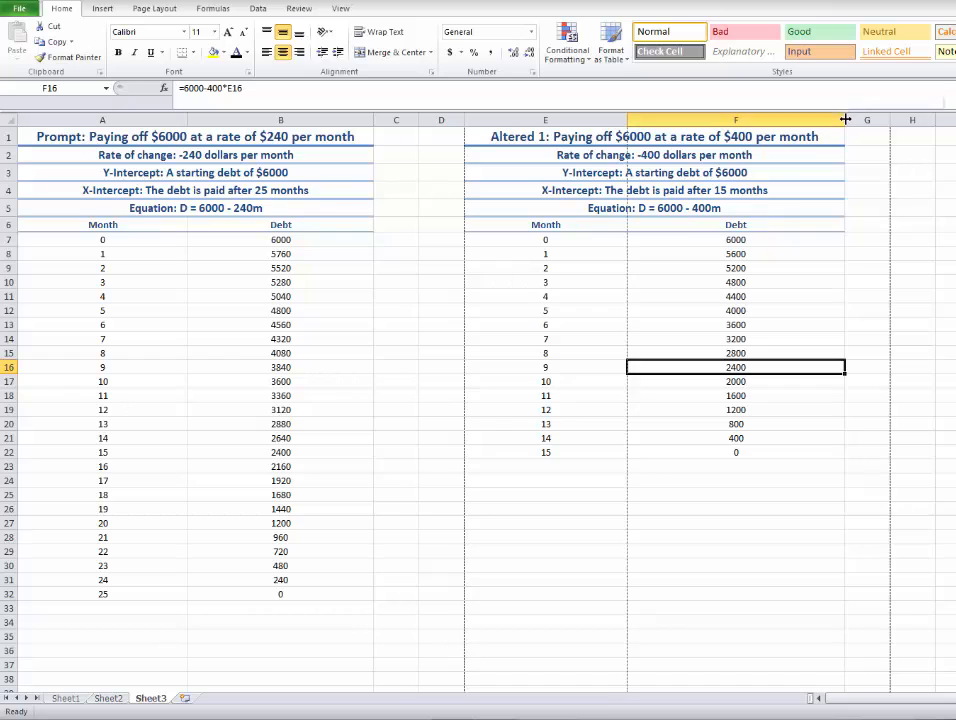
Narrow column F and widen column E slightly so the two columns of the altered table are nearly equal.
left_click_drag(845, 120, 817, 120)
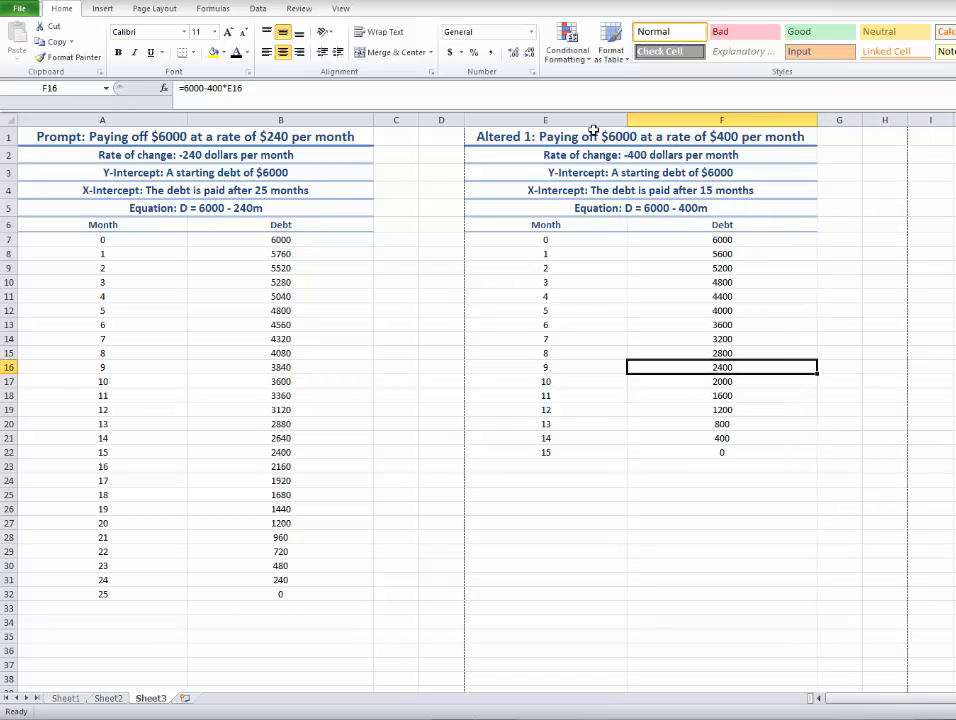
left_click_drag(631, 121, 645, 122)
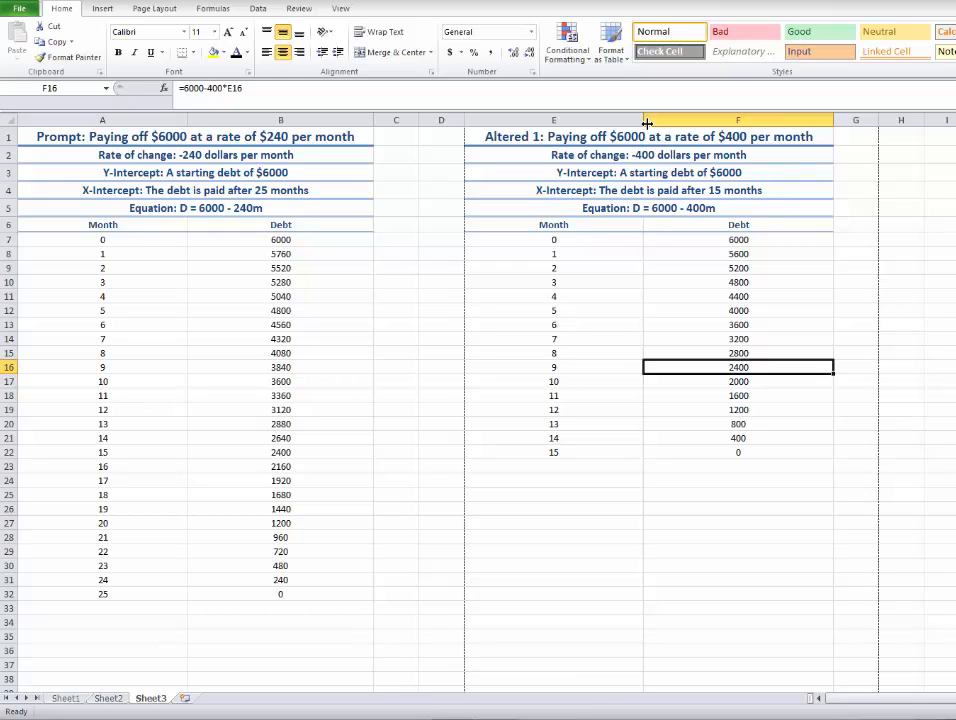
Review the altered table's intercept and equation lines and the Debt formula in F7.
left_click(632, 173)
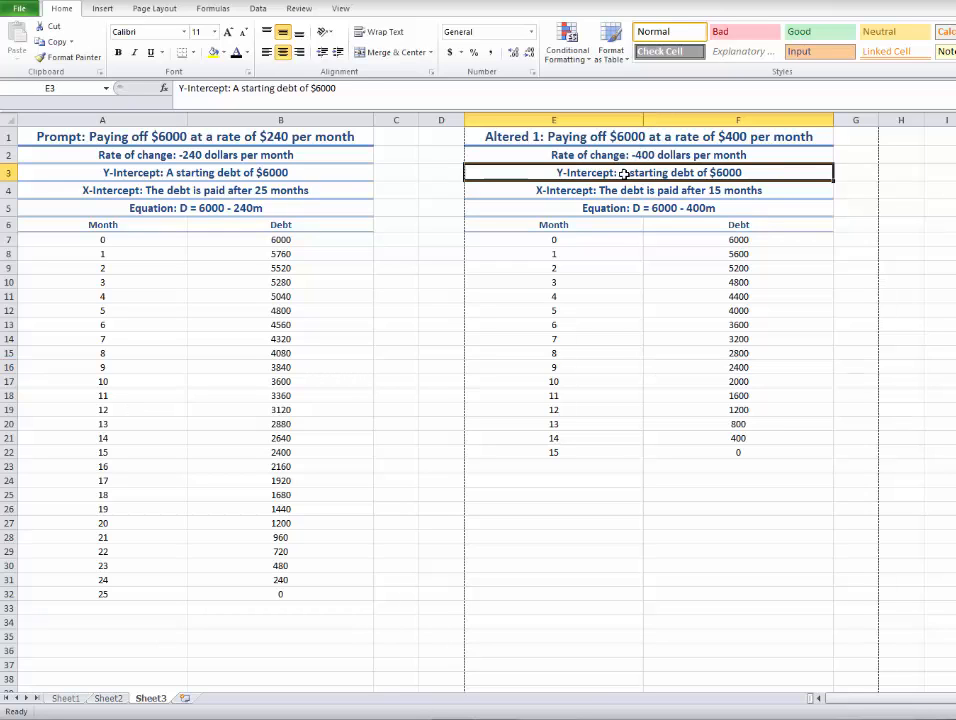
left_click(664, 190)
left_click(661, 173)
left_click(664, 207)
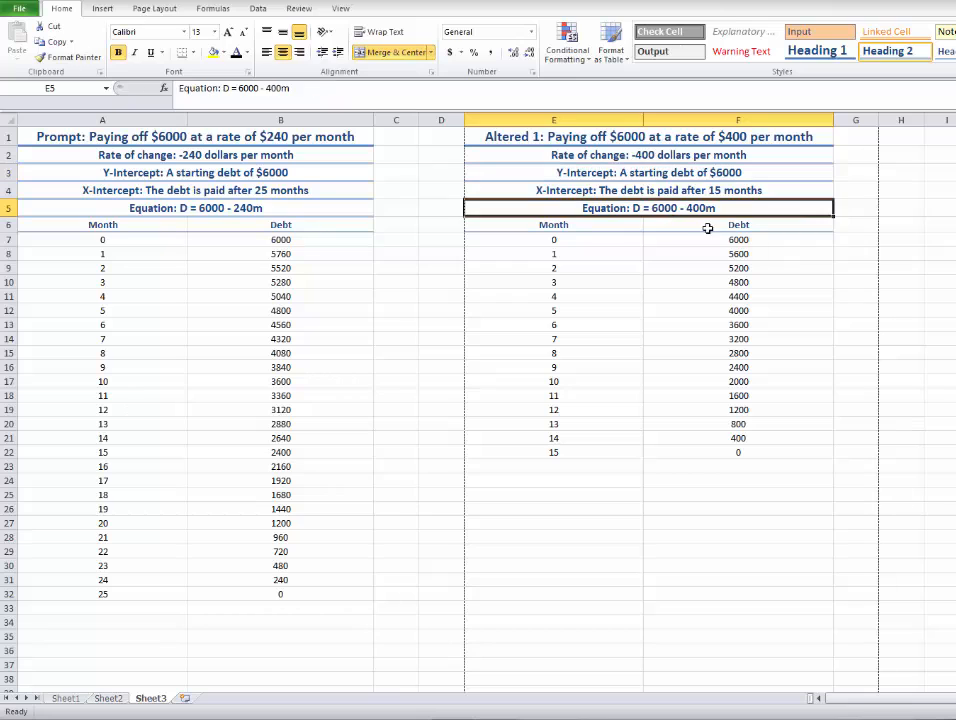
double_click(731, 240)
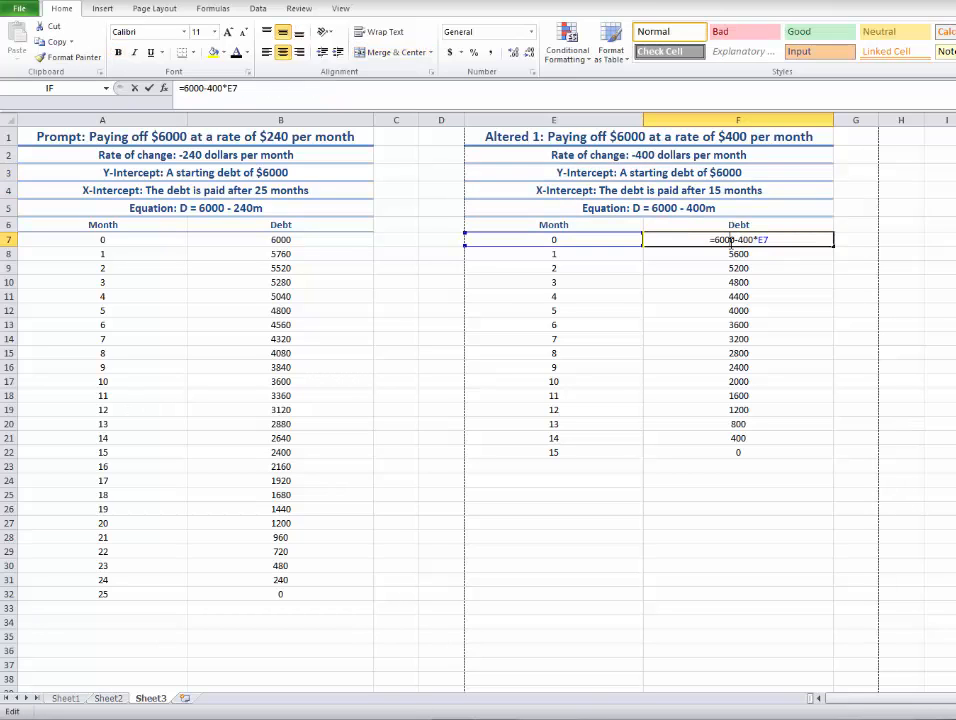
left_click(216, 89)
left_click(666, 268)
left_click(749, 240)
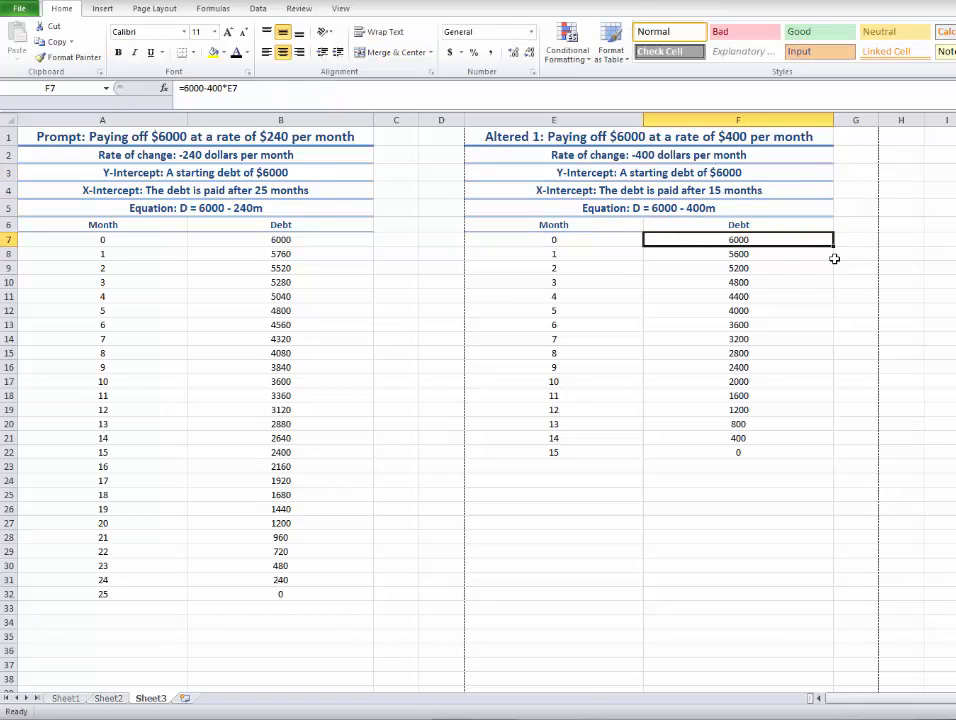
mouse_move(833, 244)
left_mouse_down()
mouse_move(843, 380)
mouse_move(836, 455)
mouse_move(829, 242)
left_mouse_up()
left_click(955, 240)
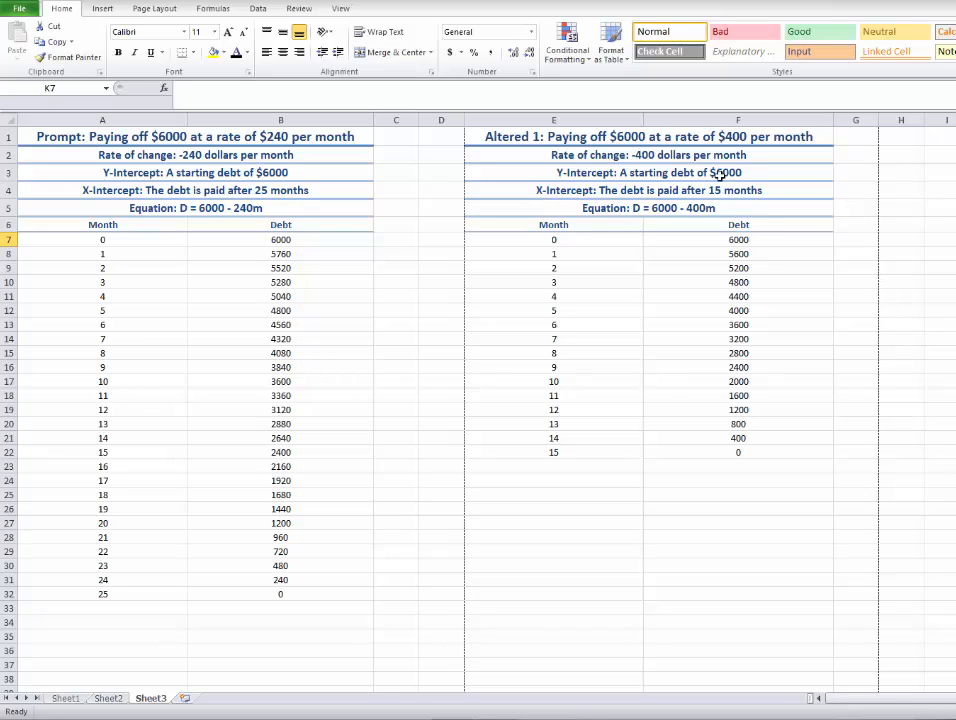
Select the altered table E1:F22, preview it for printing as a selection, and check the gridlines option in Page Setup.
left_click_drag(830, 455, 520, 146)
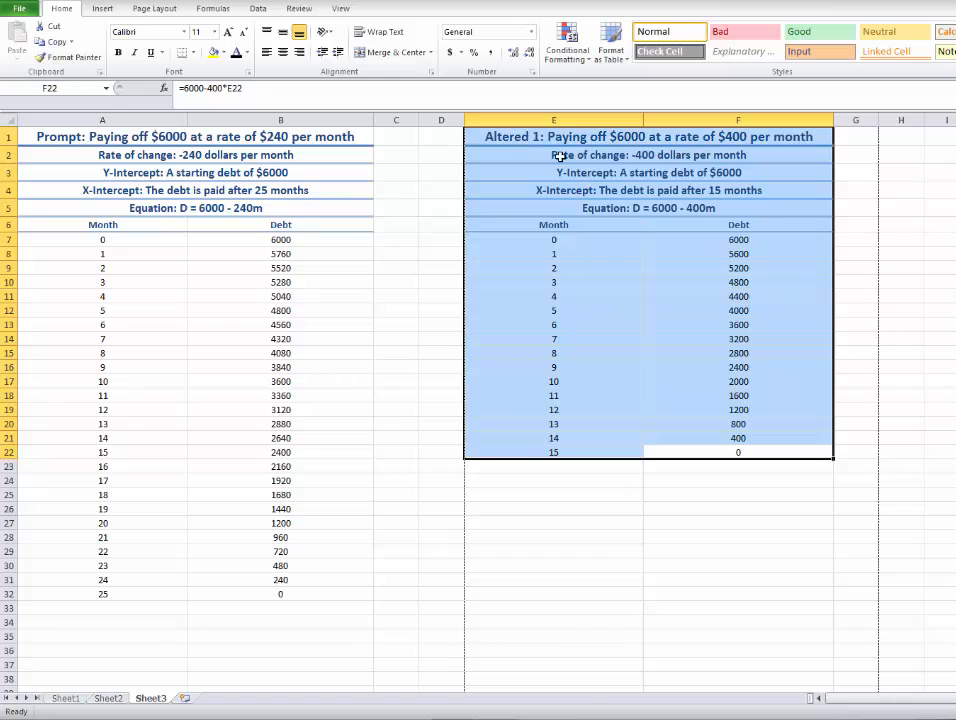
left_click(20, 10)
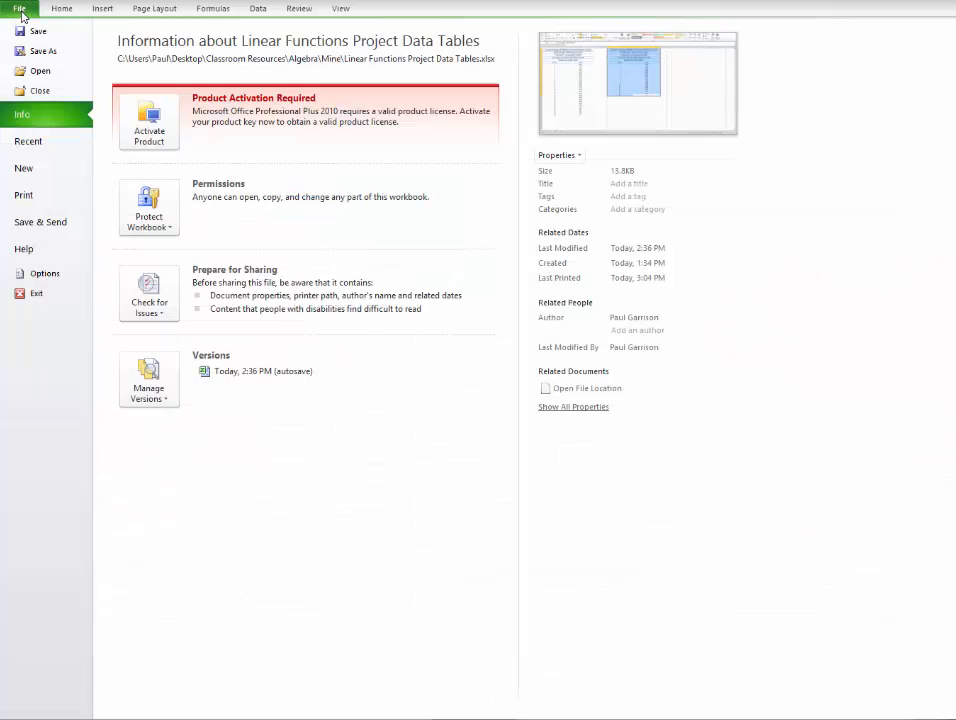
left_click(80, 197)
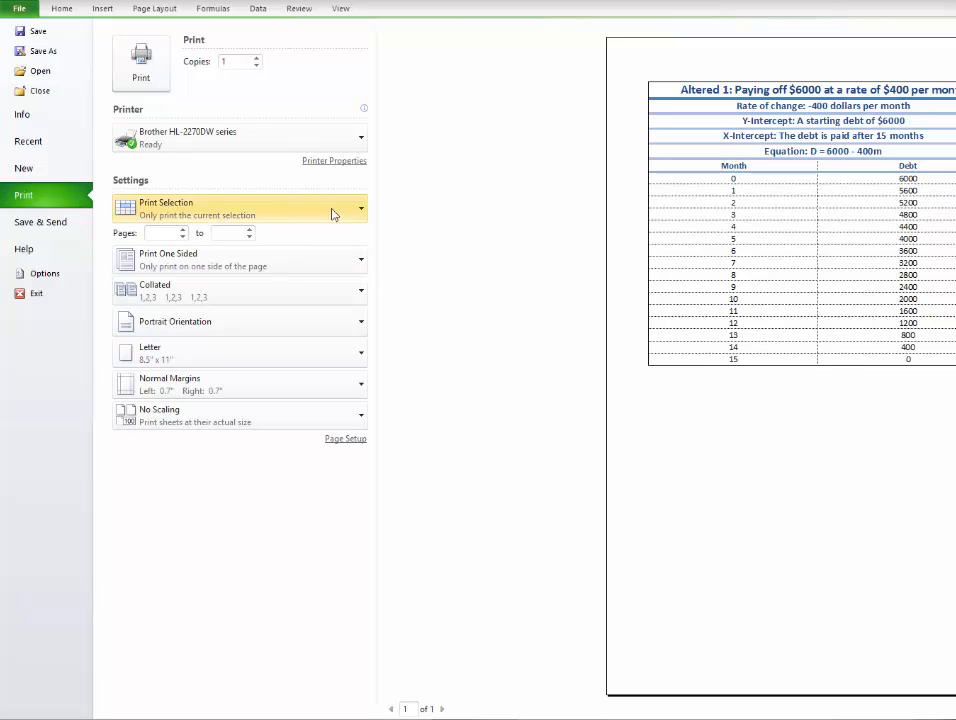
left_click(362, 441)
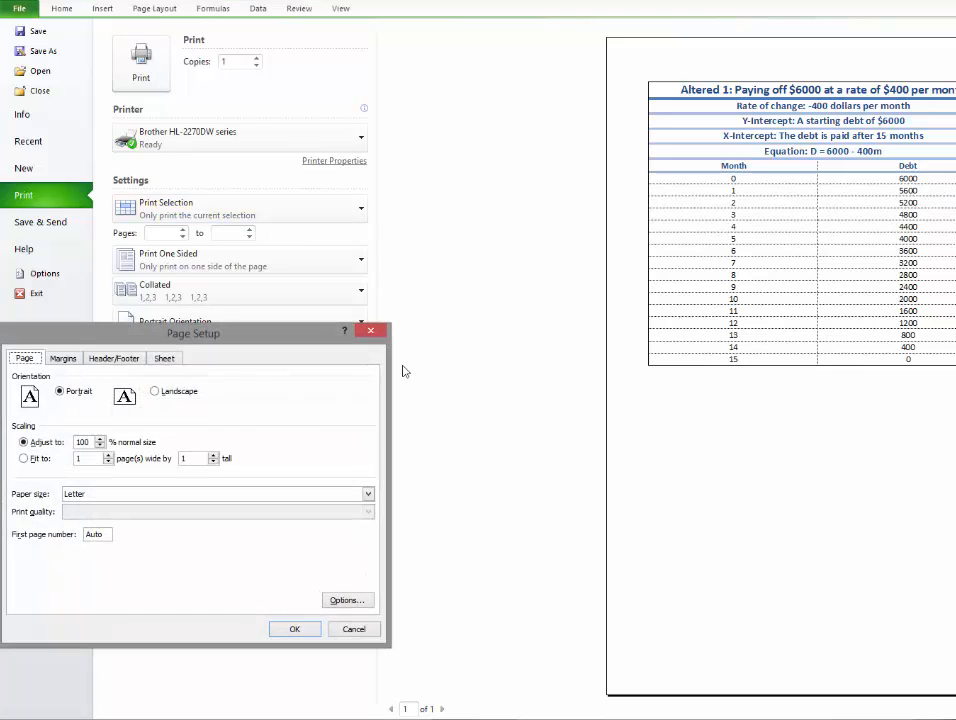
left_click(164, 358)
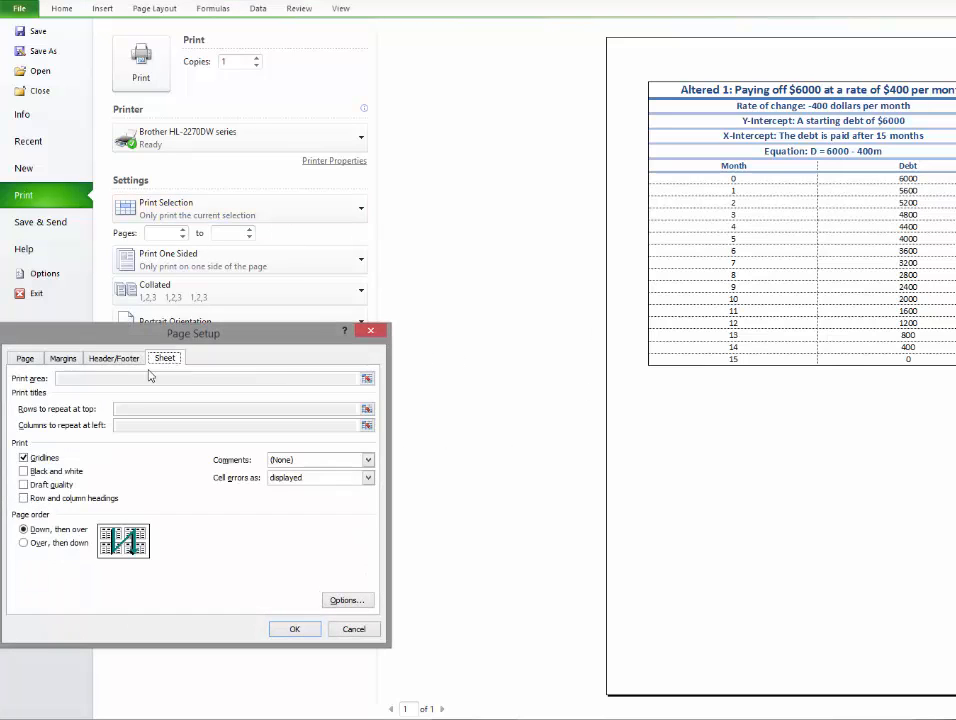
left_click(295, 629)
left_click(72, 10)
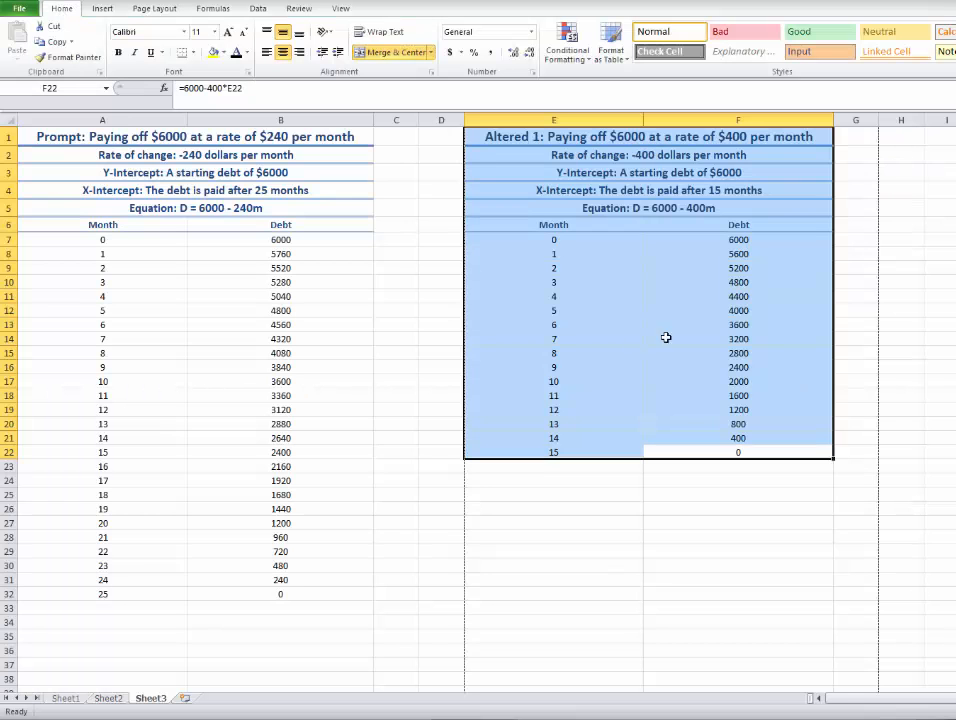
left_click(912, 369)
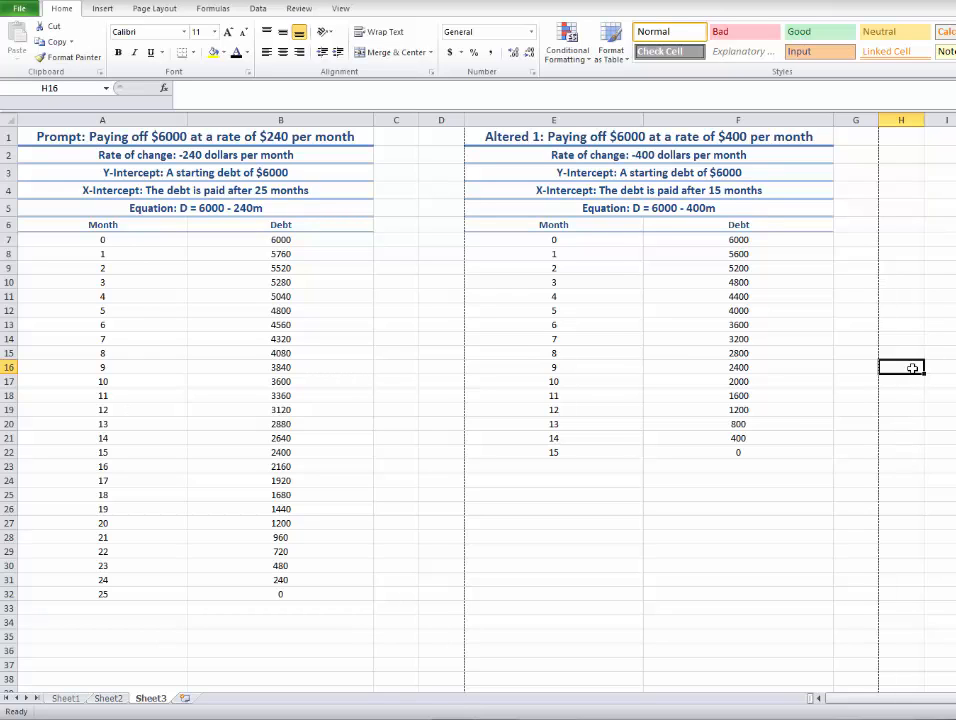
left_click(751, 457)
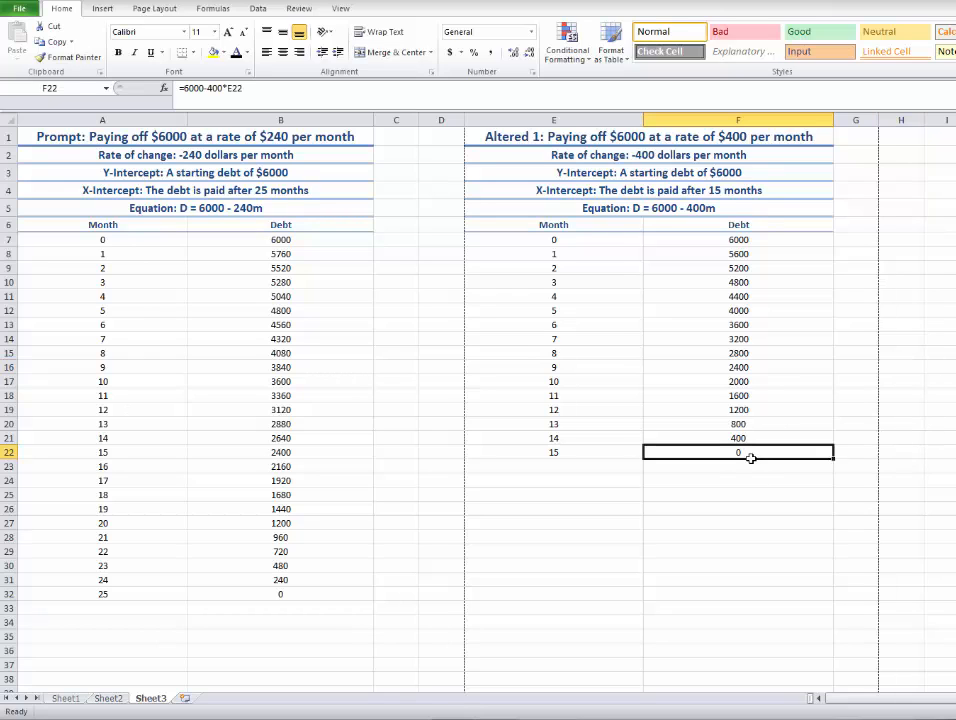